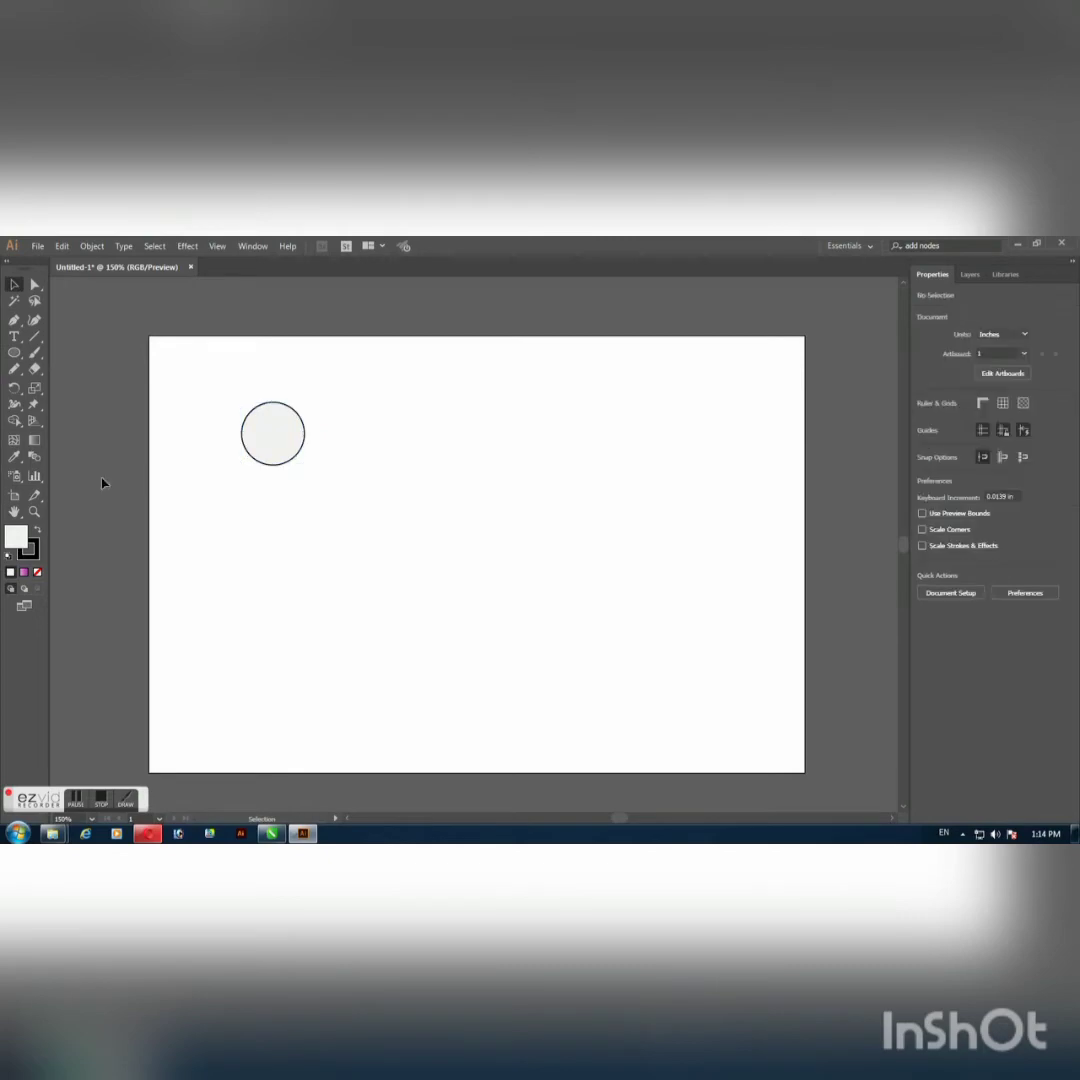
Step: Fill the circle with a linear gradient and set its starting colour stop to magenta
{"action": "left_click", "coordinate": [33, 442]}
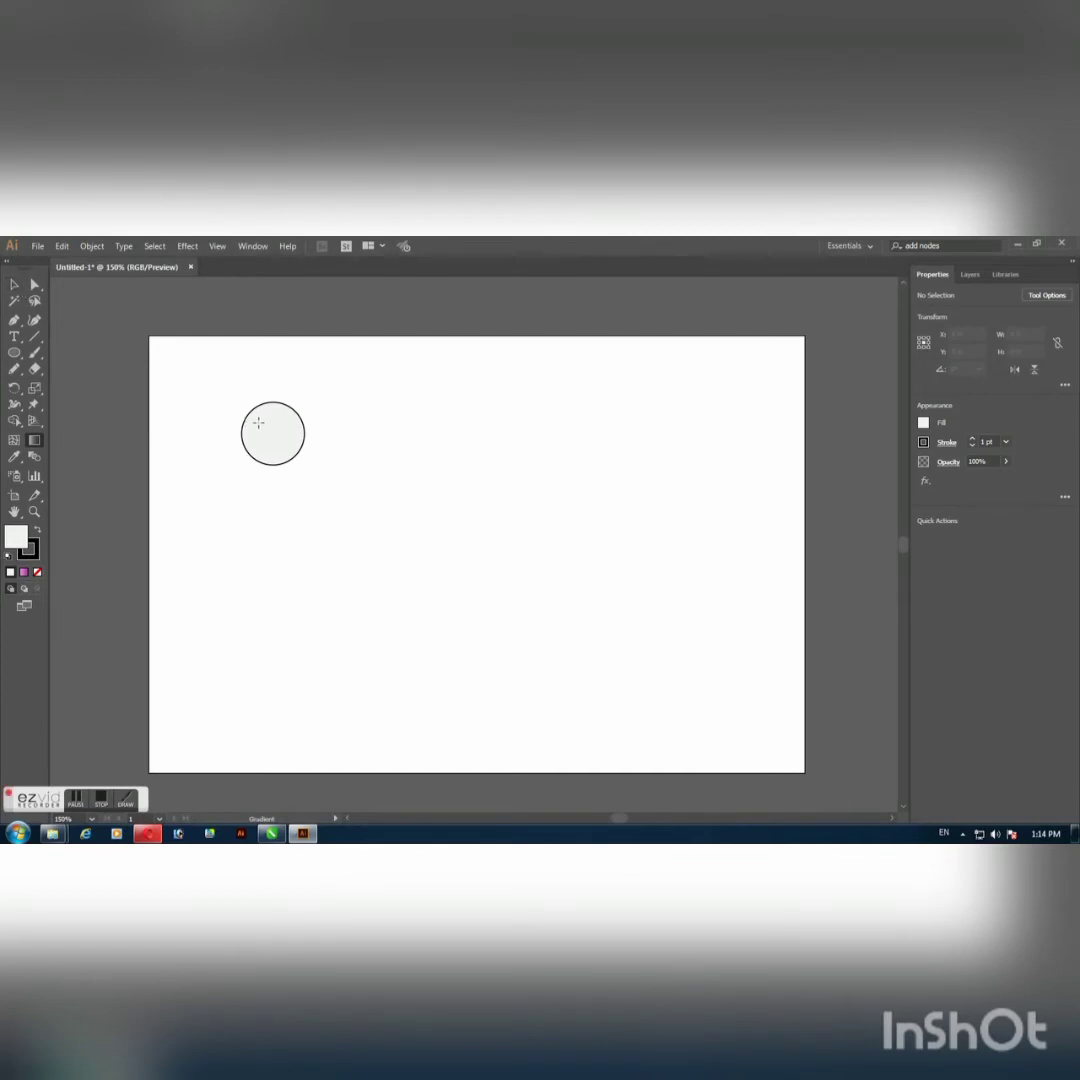
{"action": "left_click", "coordinate": [258, 423]}
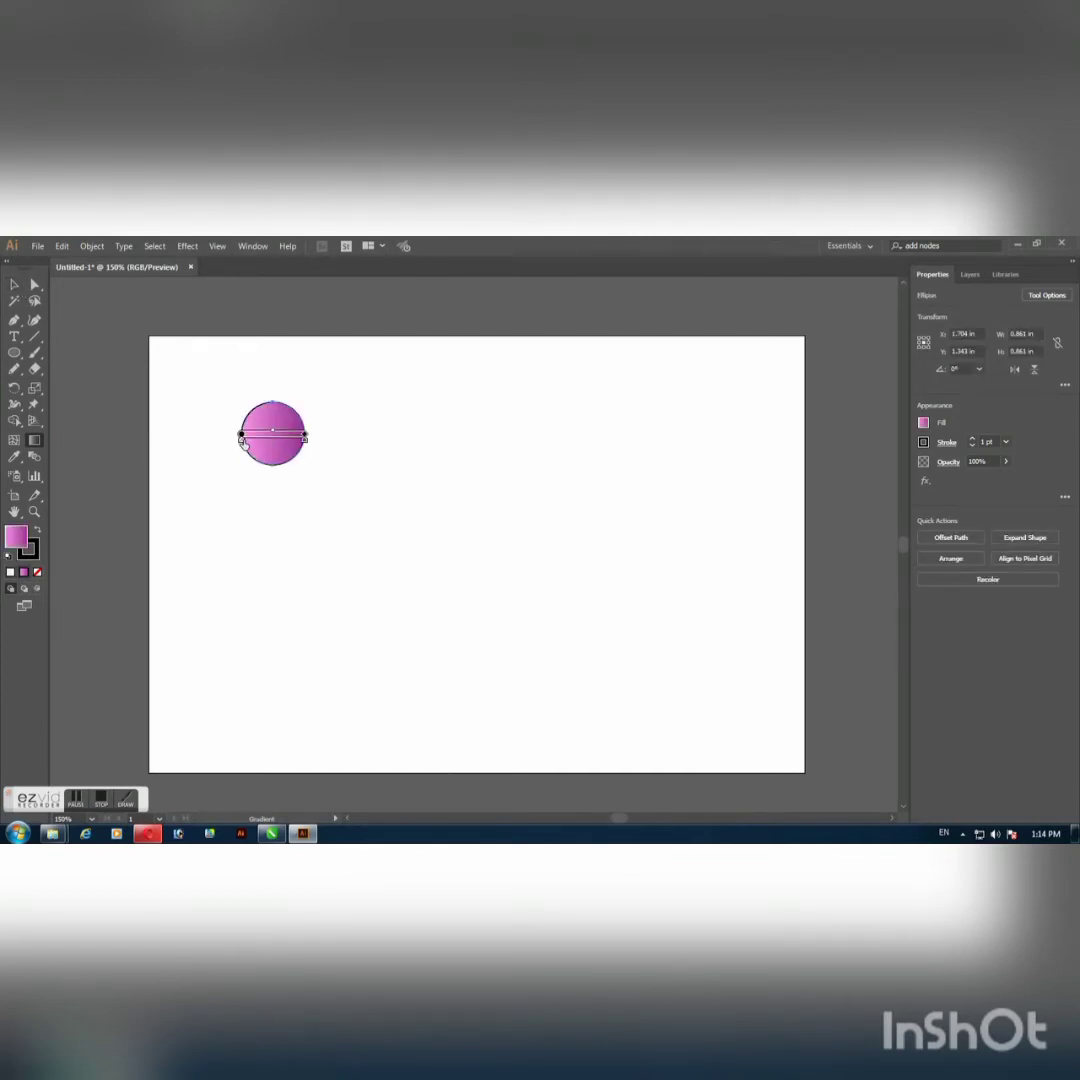
{"action": "double_click", "coordinate": [242, 442]}
{"action": "left_click", "coordinate": [66, 501]}
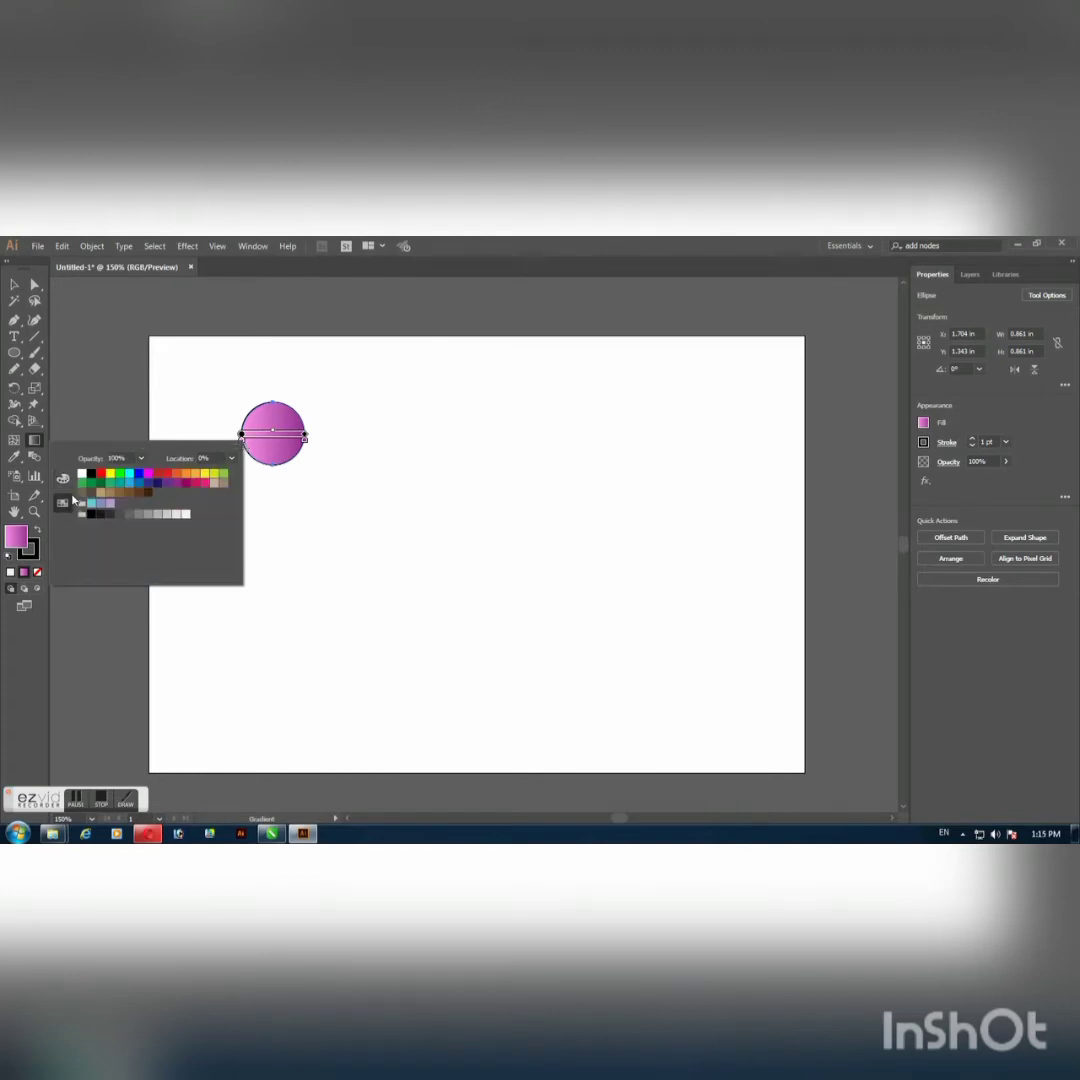
{"action": "left_click", "coordinate": [148, 474]}
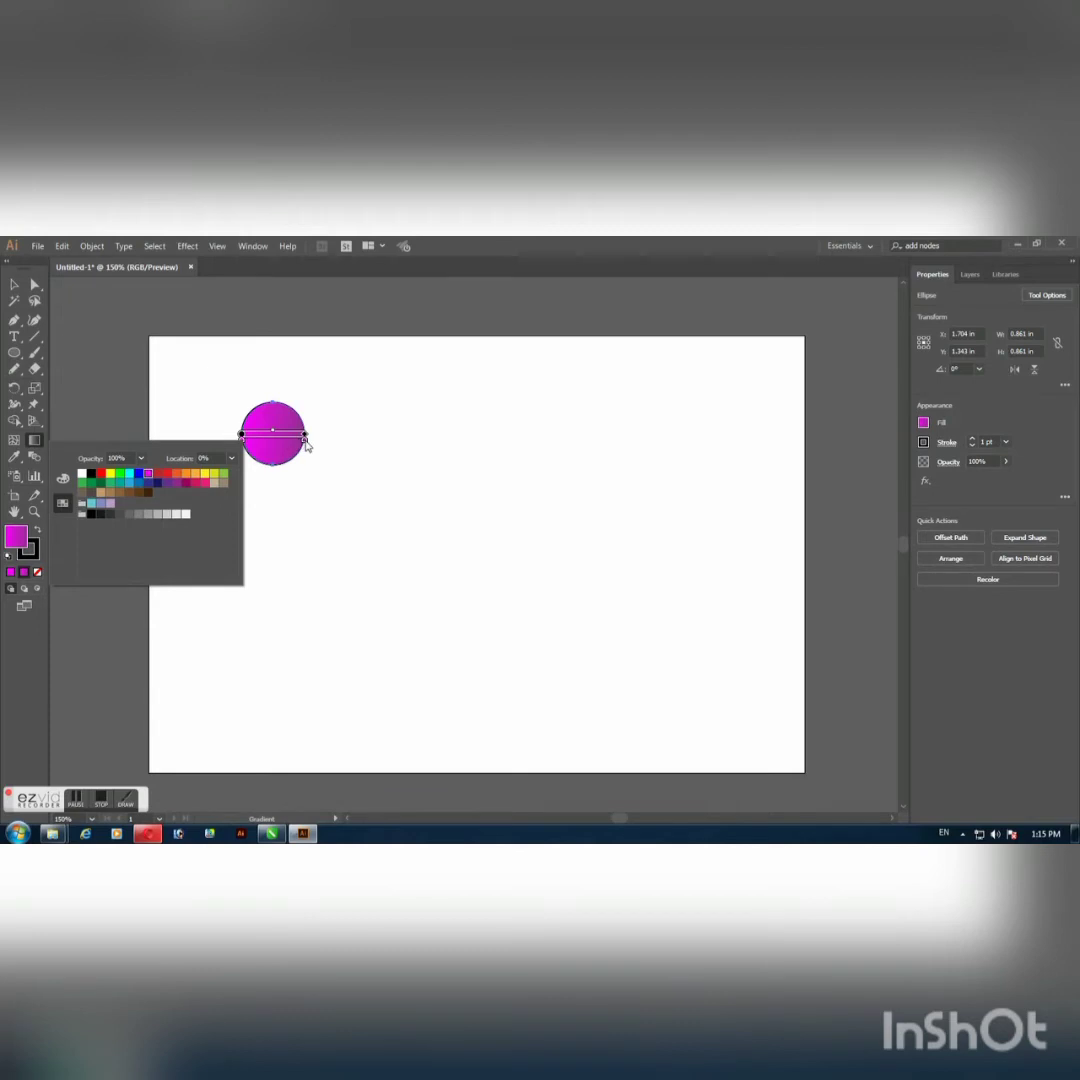
{"action": "left_click", "coordinate": [306, 446]}
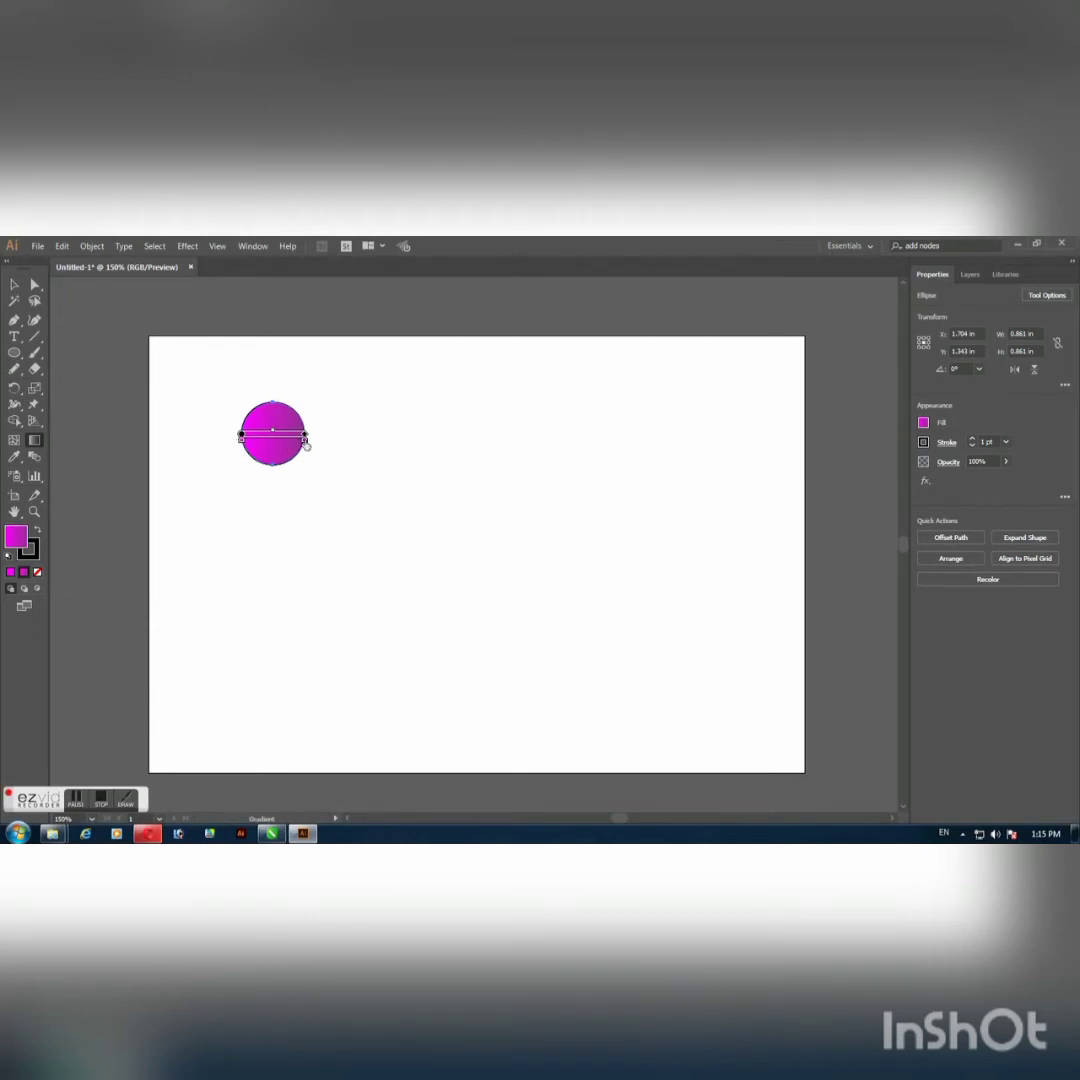
{"action": "double_click", "coordinate": [306, 446]}
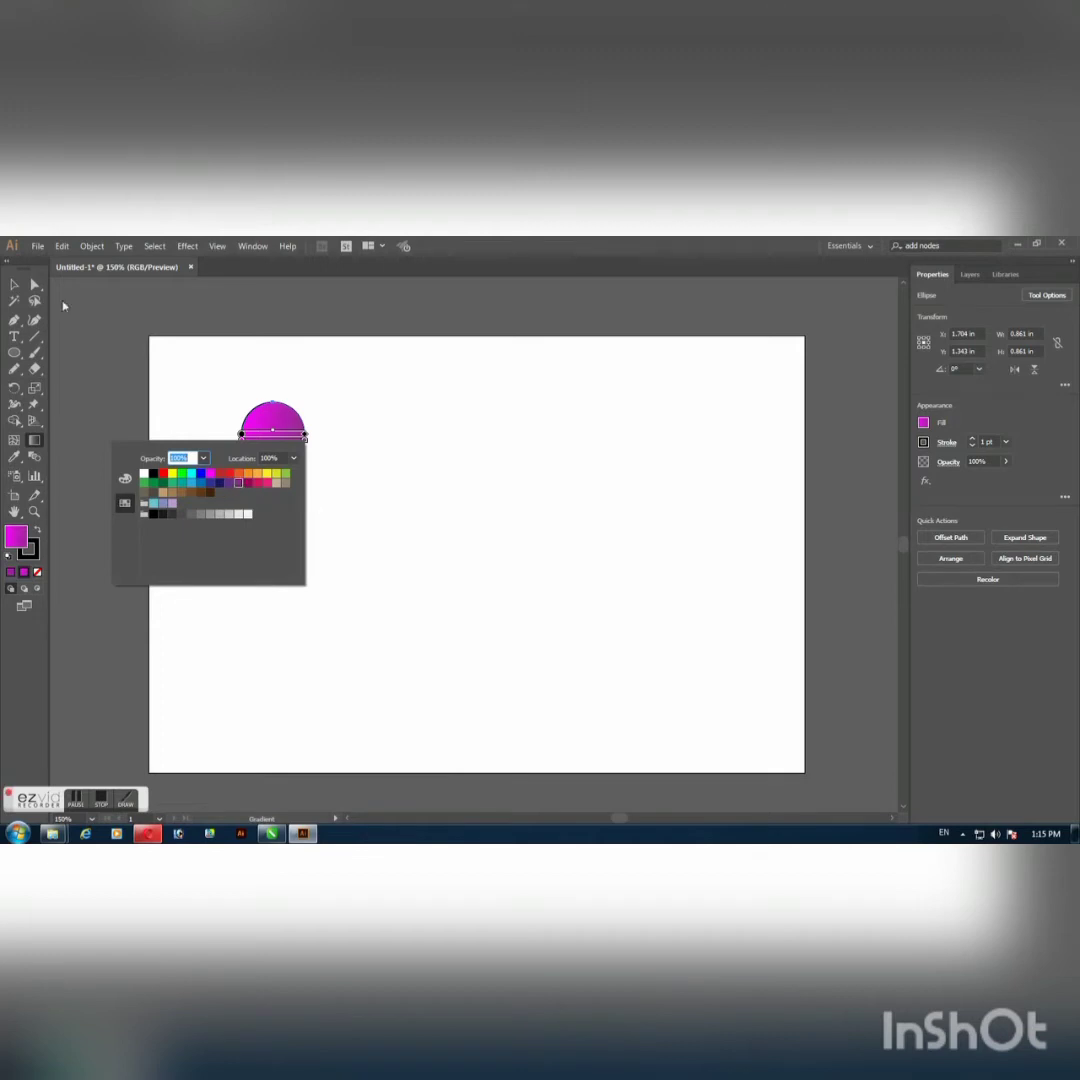
{"action": "left_click", "coordinate": [98, 387]}
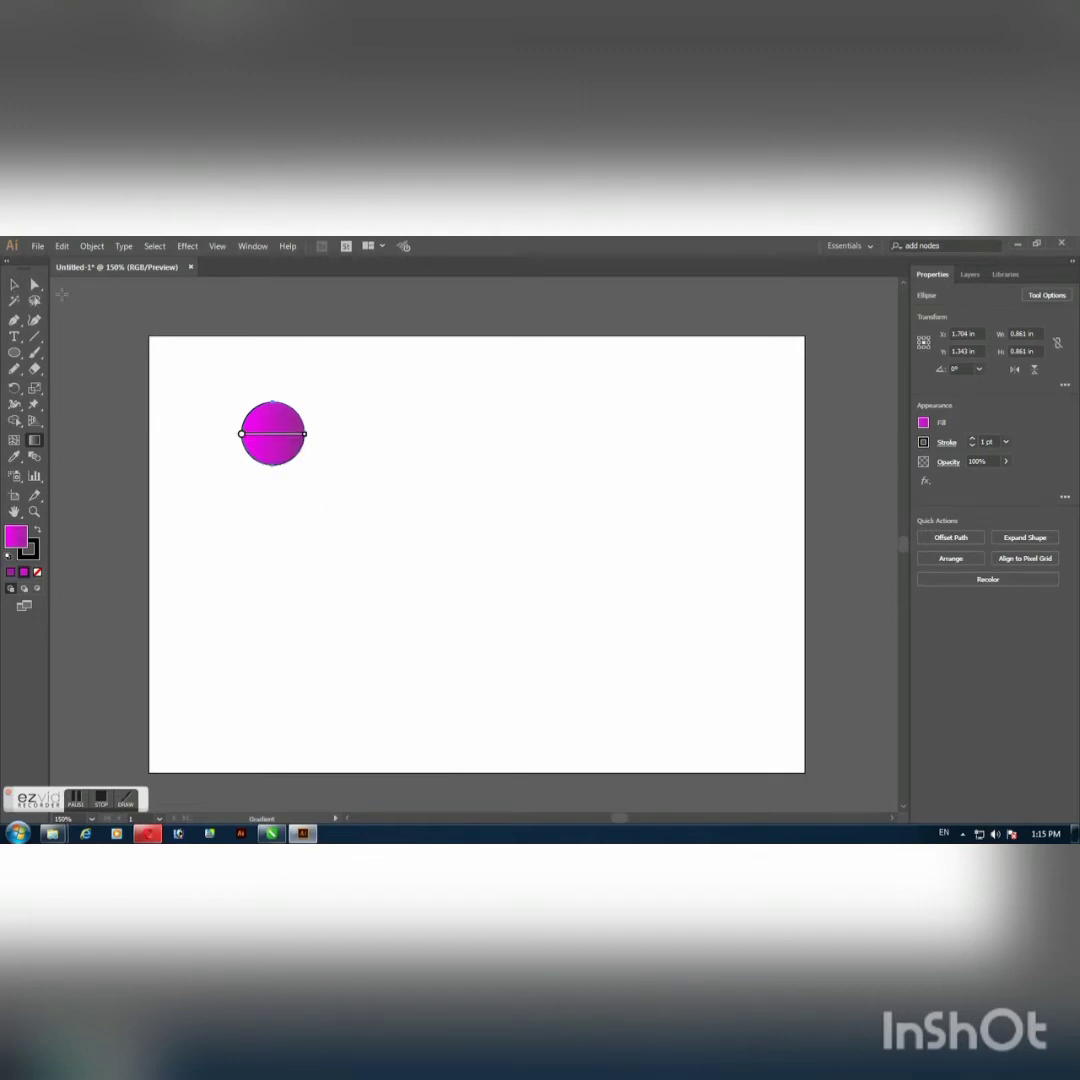
{"action": "key", "text": "v"}
{"action": "left_click", "coordinate": [145, 458]}
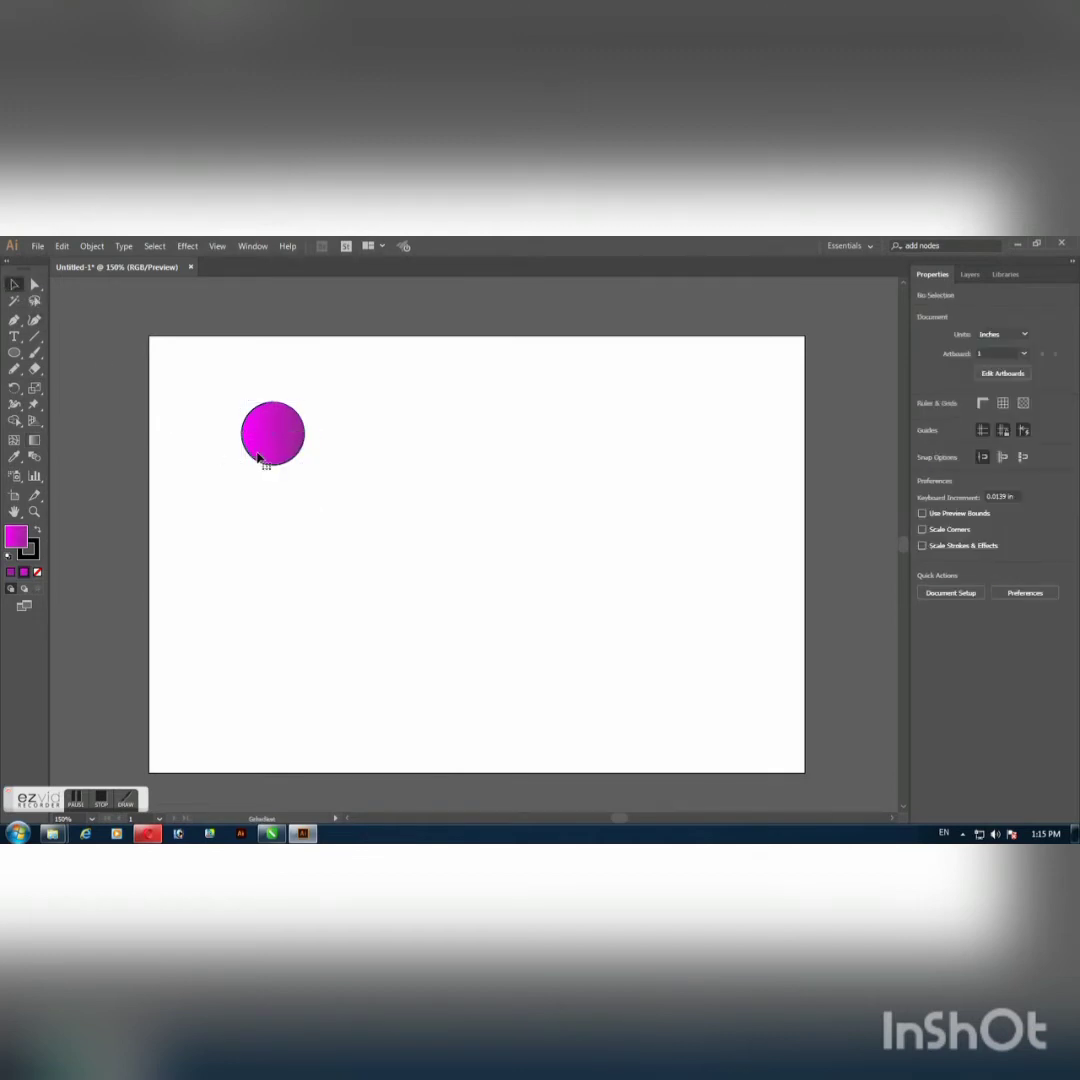
Step: Remove the outline from the gradient-filled circle
{"action": "left_click", "coordinate": [258, 457]}
{"action": "left_click", "coordinate": [34, 552]}
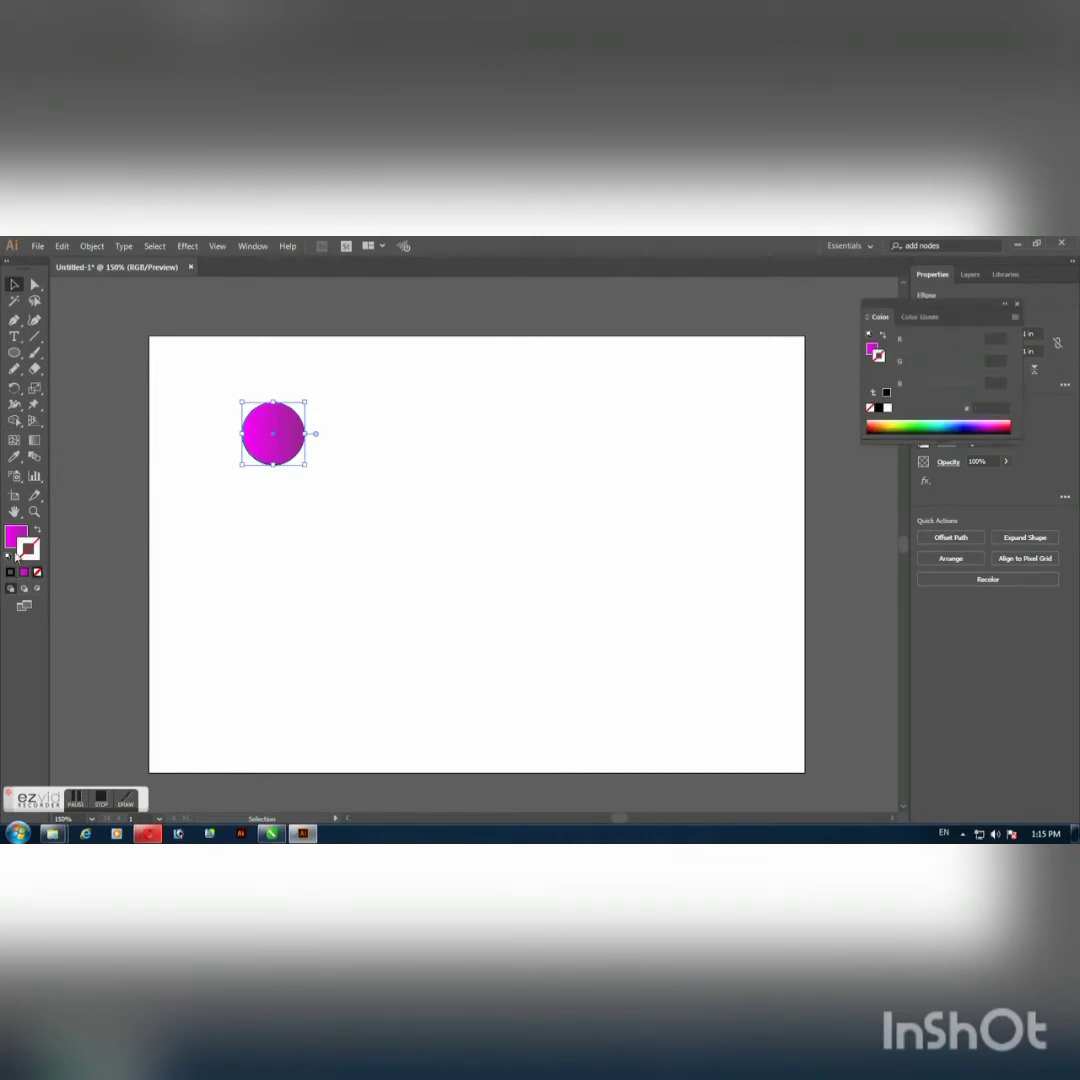
{"action": "left_click", "coordinate": [14, 540]}
{"action": "left_click", "coordinate": [96, 506]}
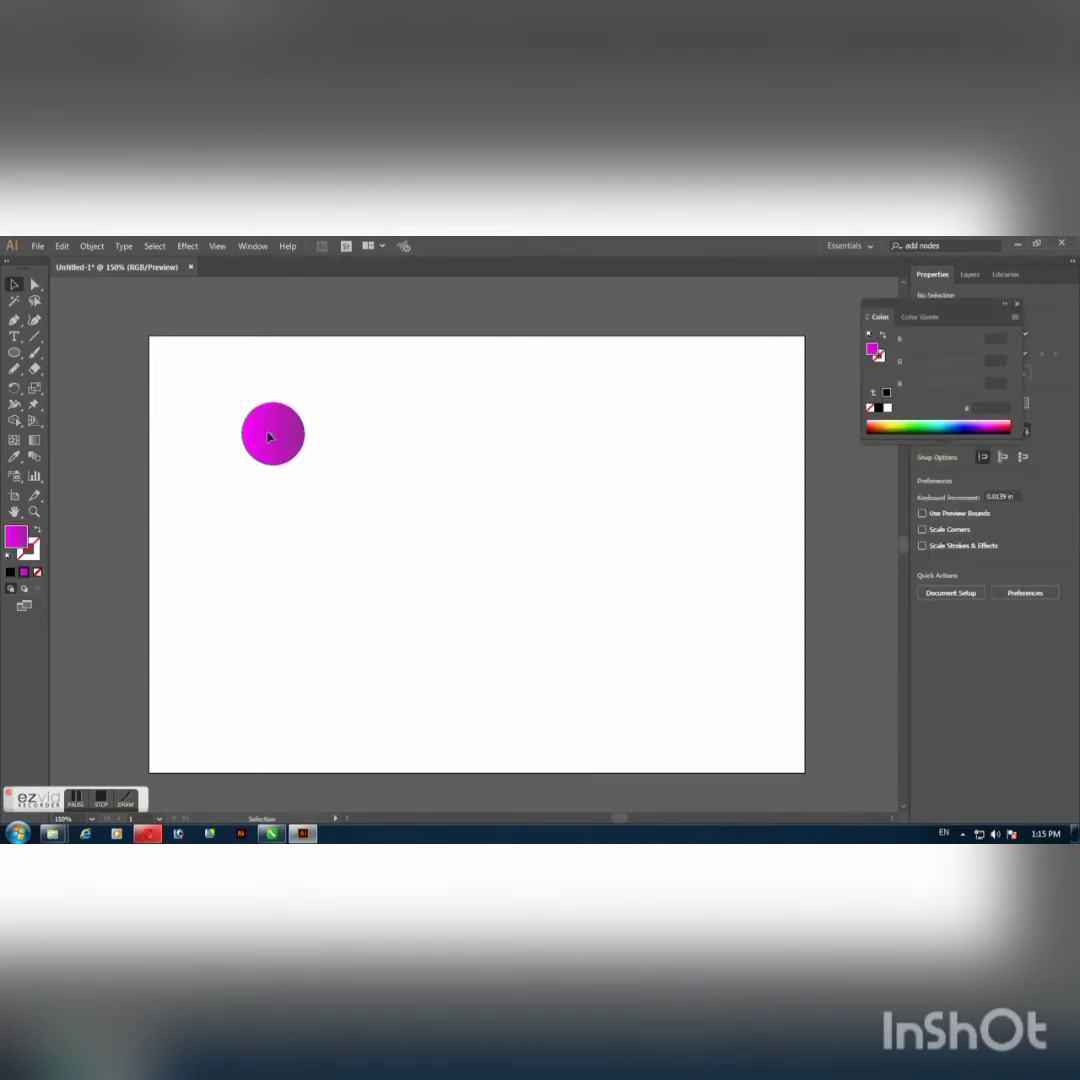
Step: Scale the circle down to about a third of its size and place a level copy well to its right
{"action": "left_click", "coordinate": [272, 434]}
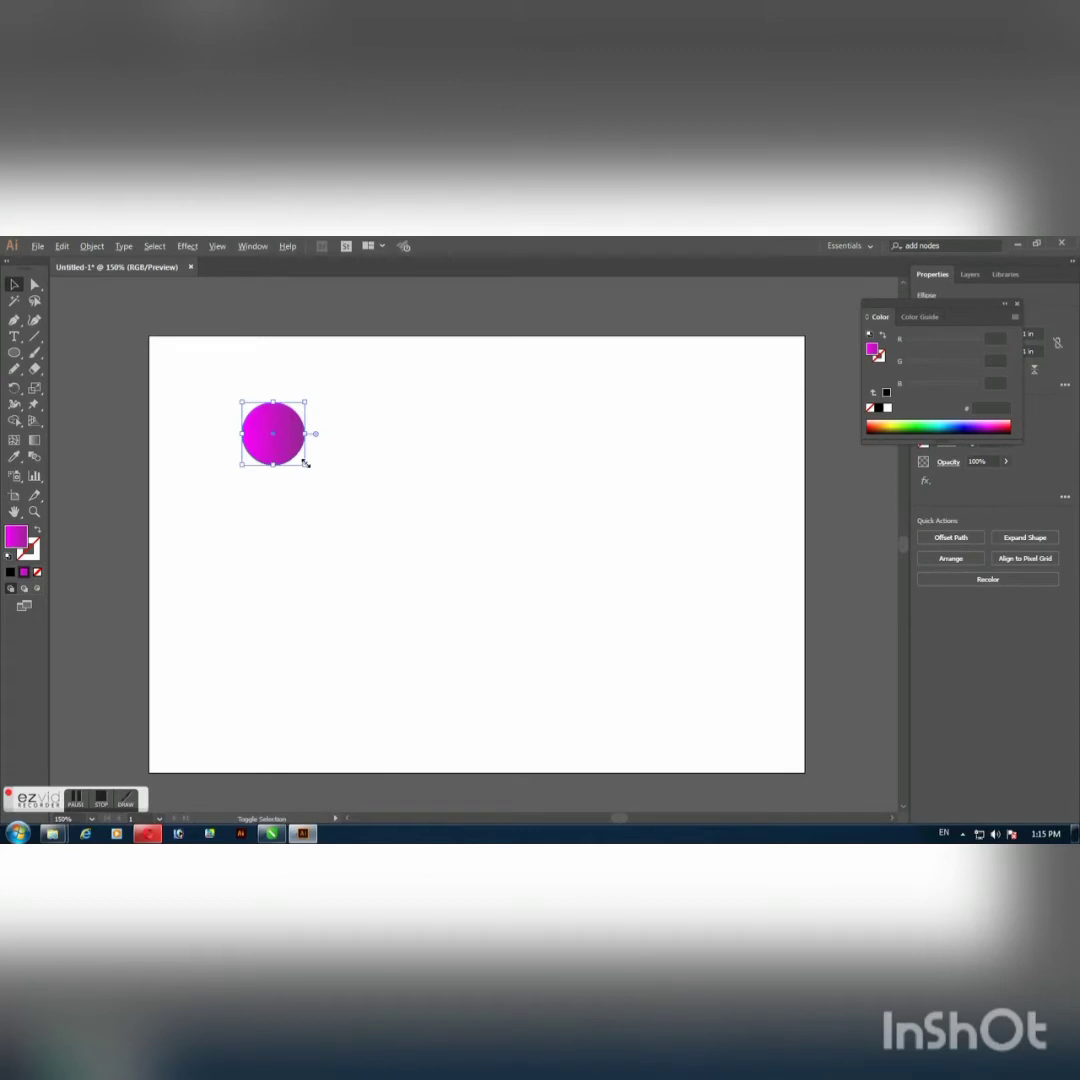
{"action": "left_click_drag", "start_coordinate": [304, 466], "coordinate": [460, 425]}
{"action": "left_click", "coordinate": [141, 423]}
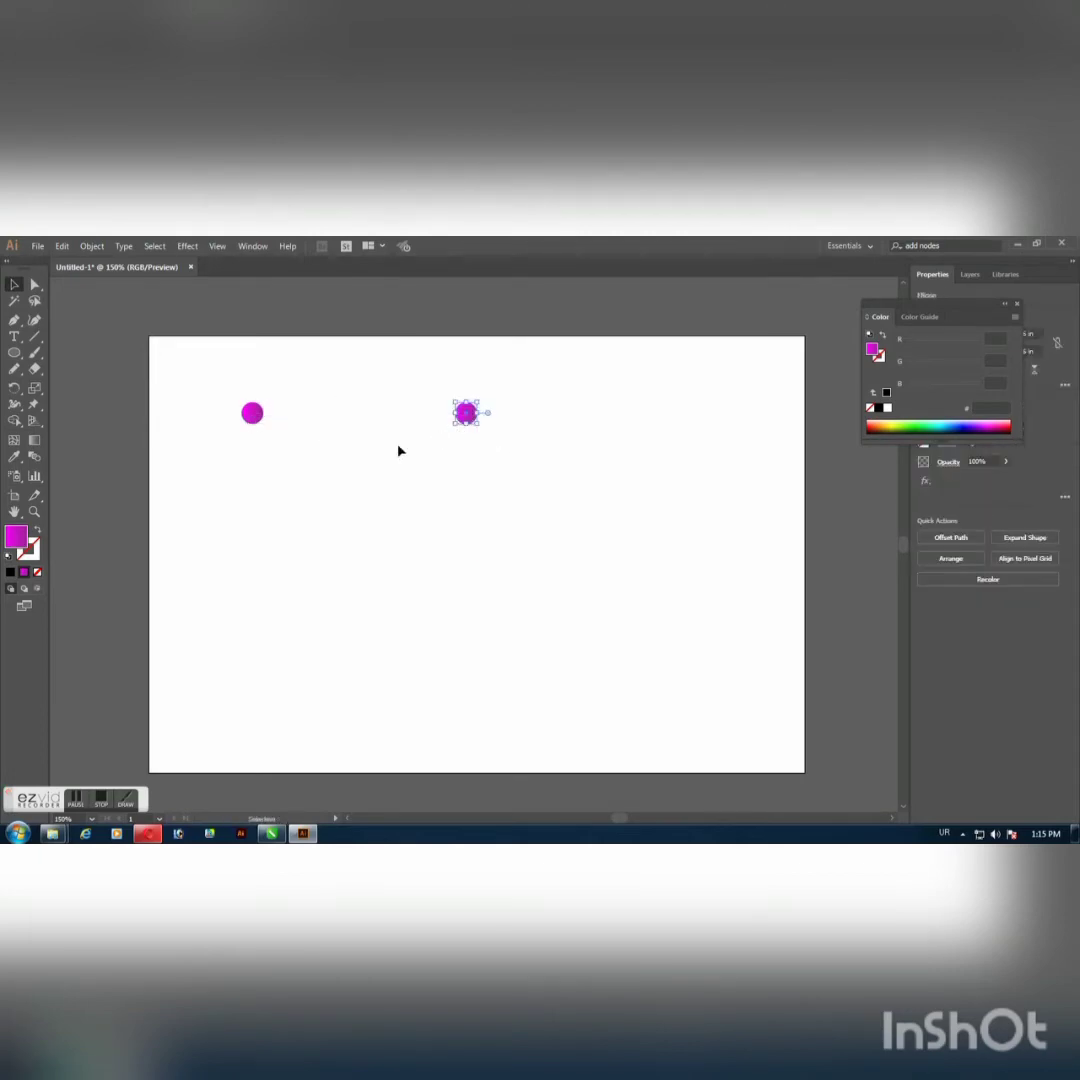
{"action": "left_click", "coordinate": [117, 422]}
Step: Select both circles and set the blend options to Specified Steps with 500 steps
{"action": "left_click_drag", "start_coordinate": [217, 388], "coordinate": [488, 446]}
{"action": "left_click", "coordinate": [91, 246]}
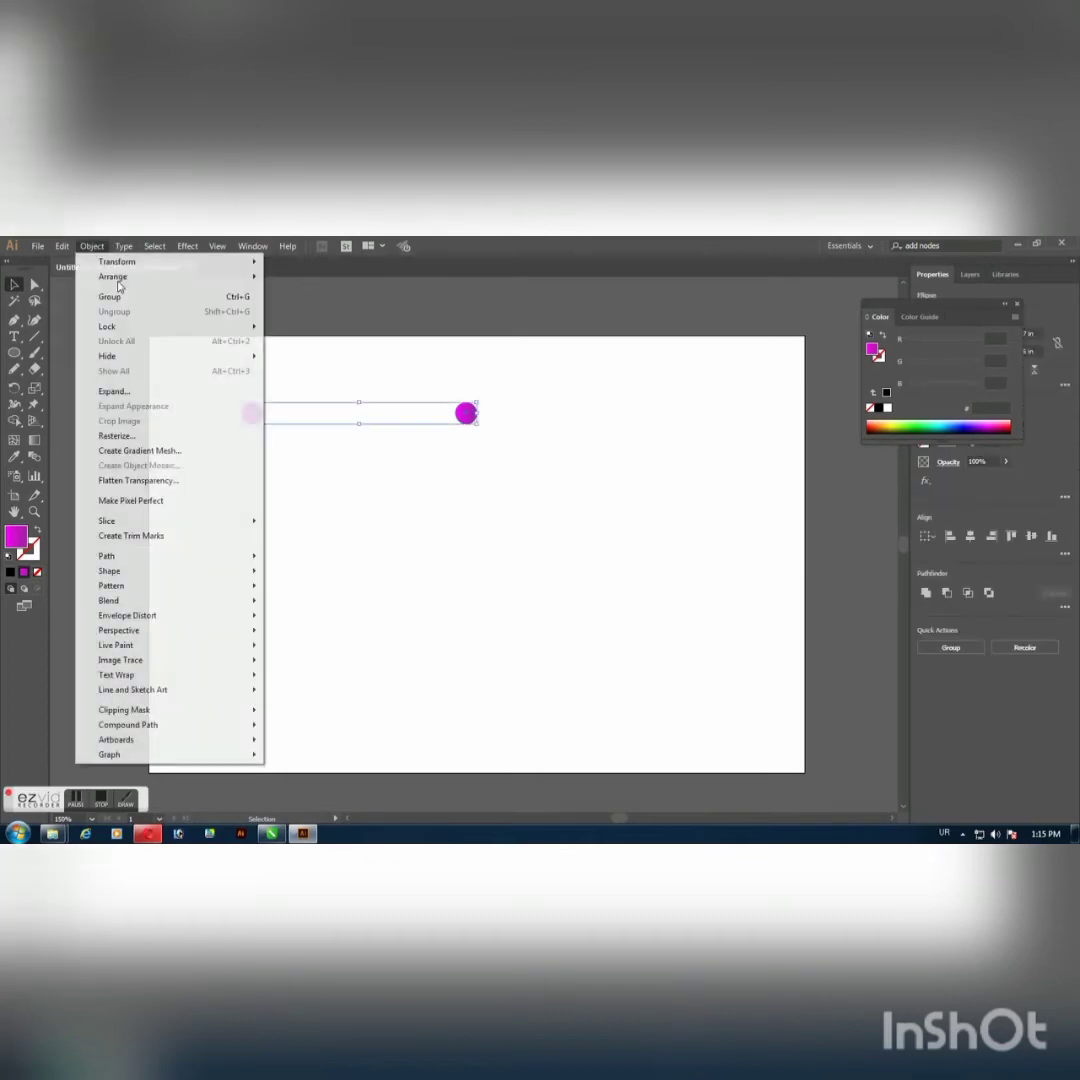
{"action": "mouse_move", "coordinate": [159, 601]}
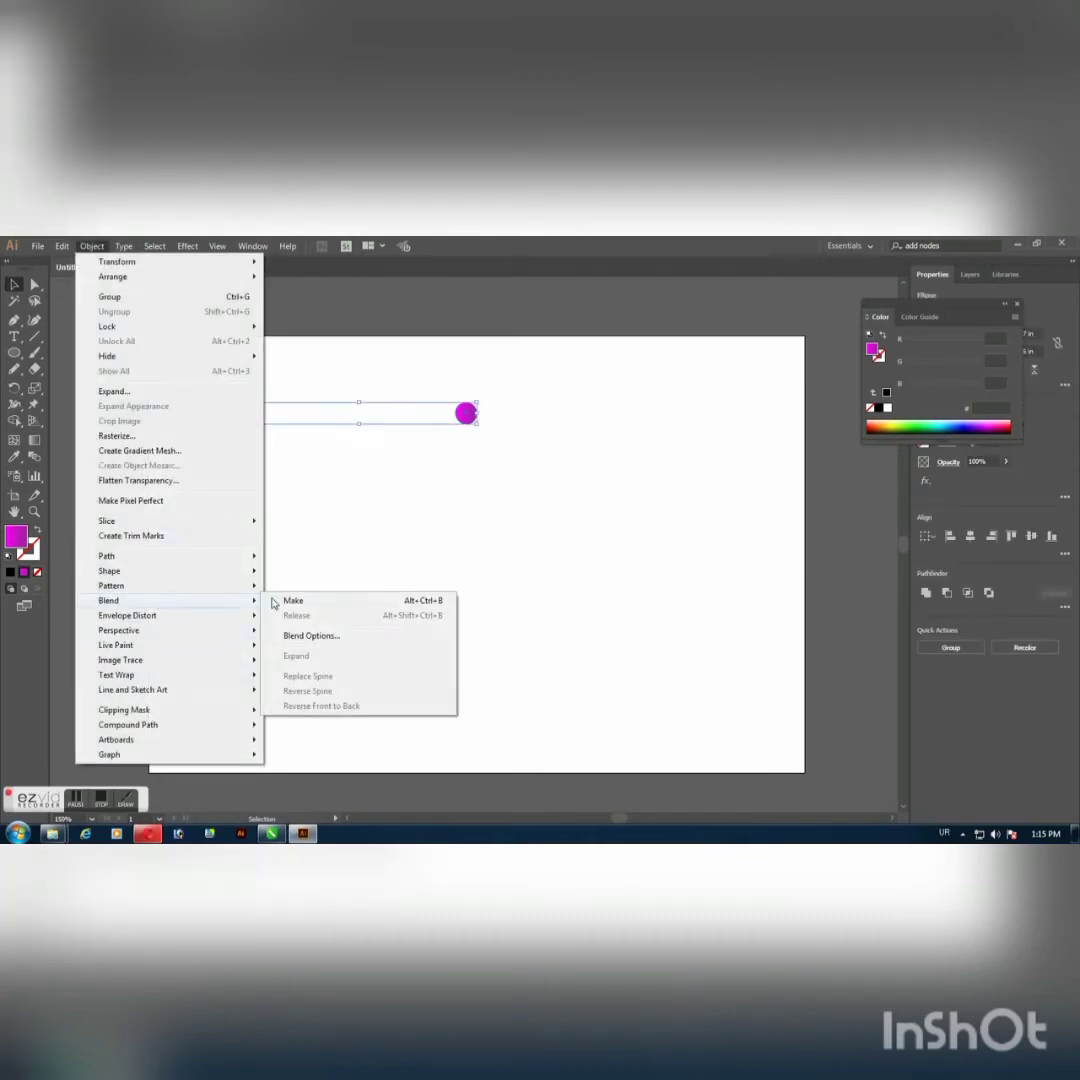
{"action": "left_click", "coordinate": [313, 636]}
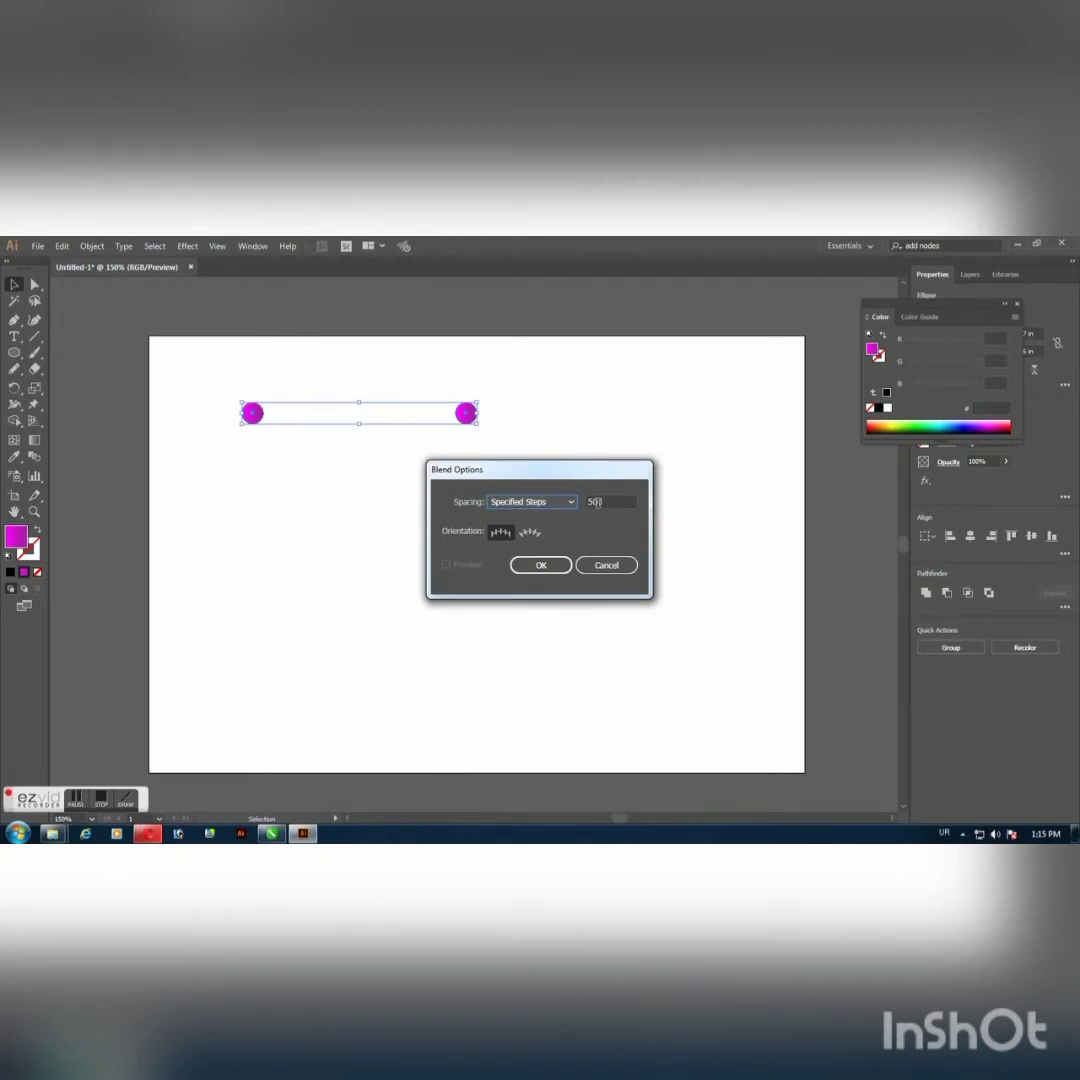
{"action": "left_click", "coordinate": [533, 503]}
{"action": "left_click", "coordinate": [512, 530]}
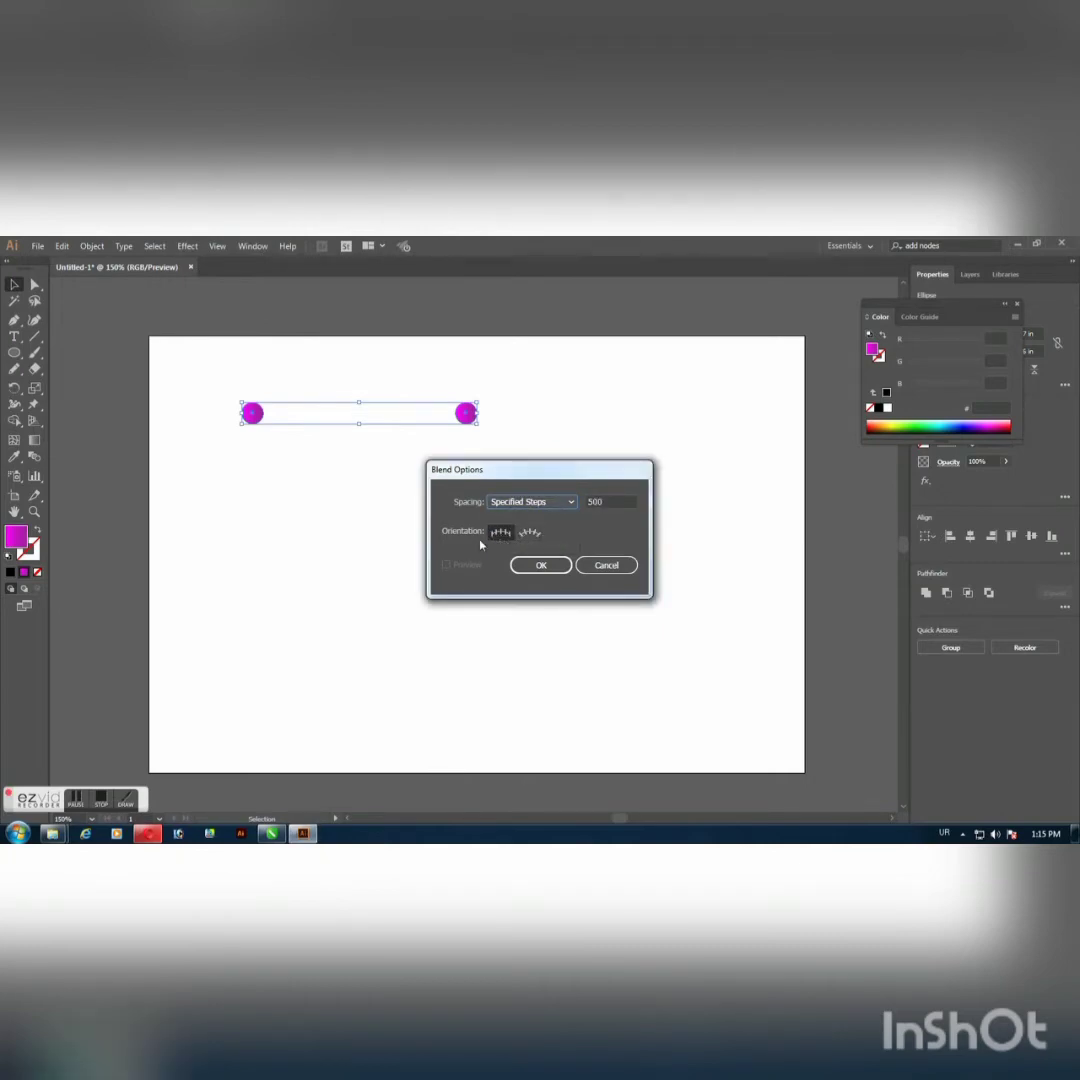
{"action": "left_click", "coordinate": [540, 565]}
Step: Make a blend between the two magenta circles
{"action": "left_click", "coordinate": [91, 245]}
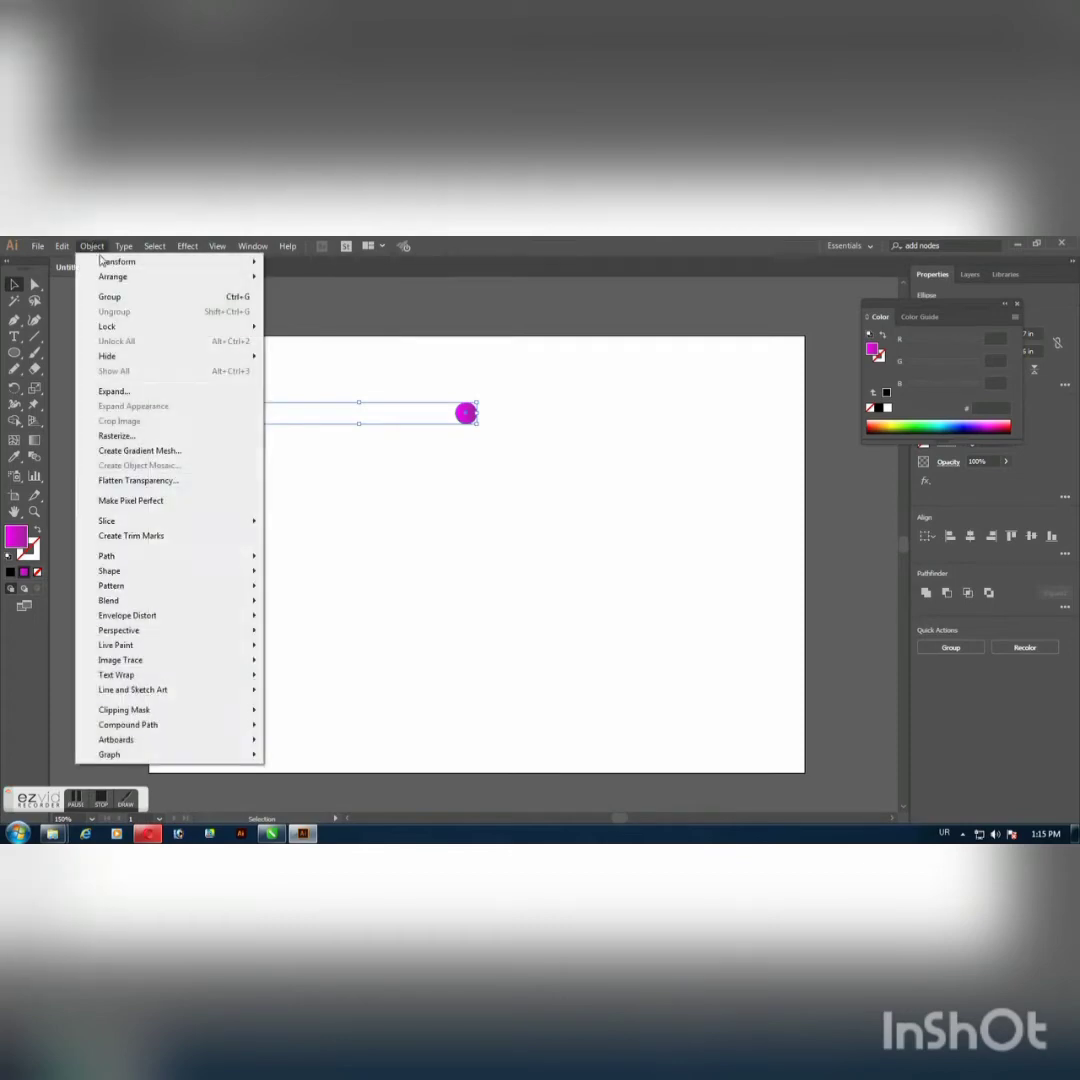
{"action": "mouse_move", "coordinate": [155, 601]}
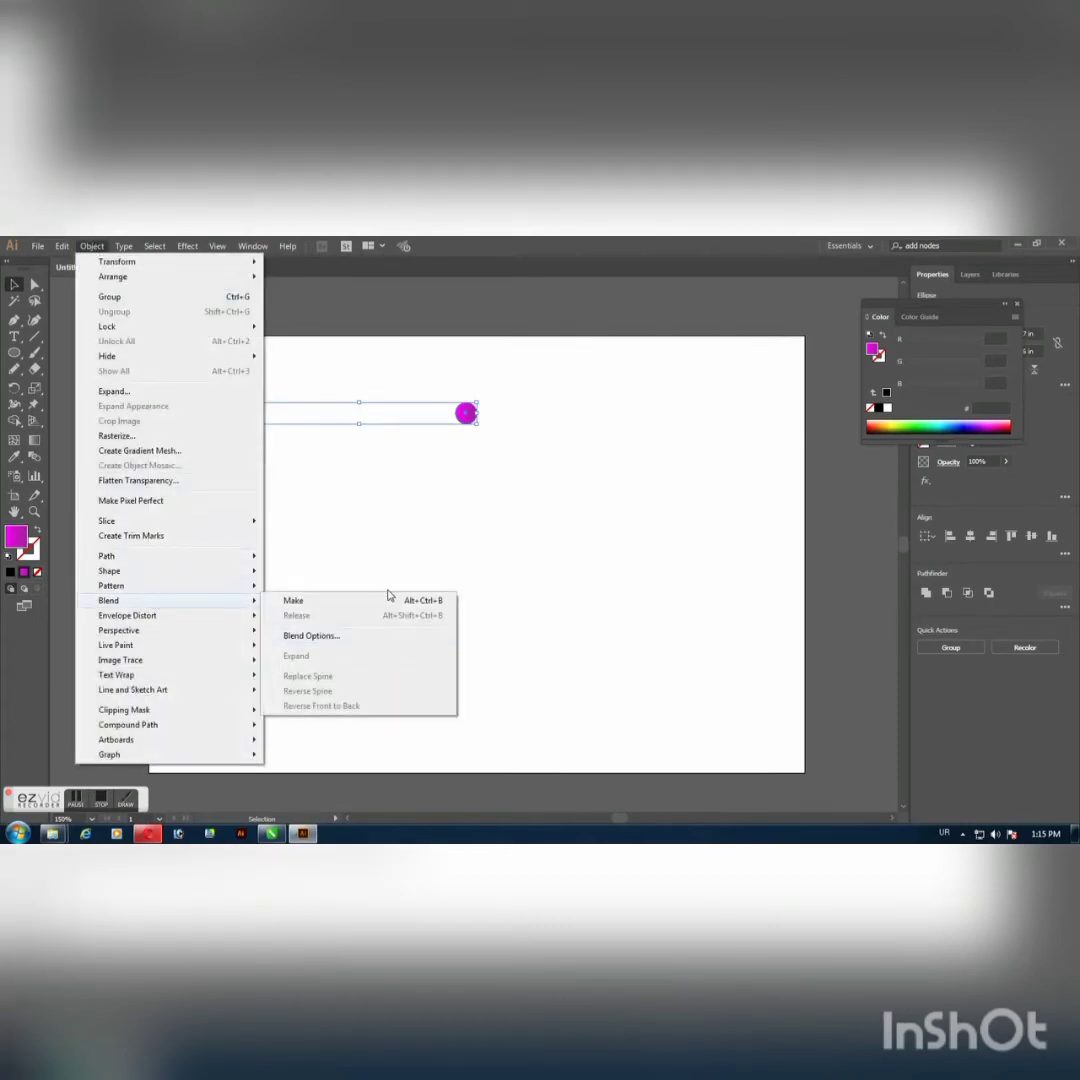
{"action": "left_click", "coordinate": [390, 601]}
{"action": "left_click", "coordinate": [352, 510]}
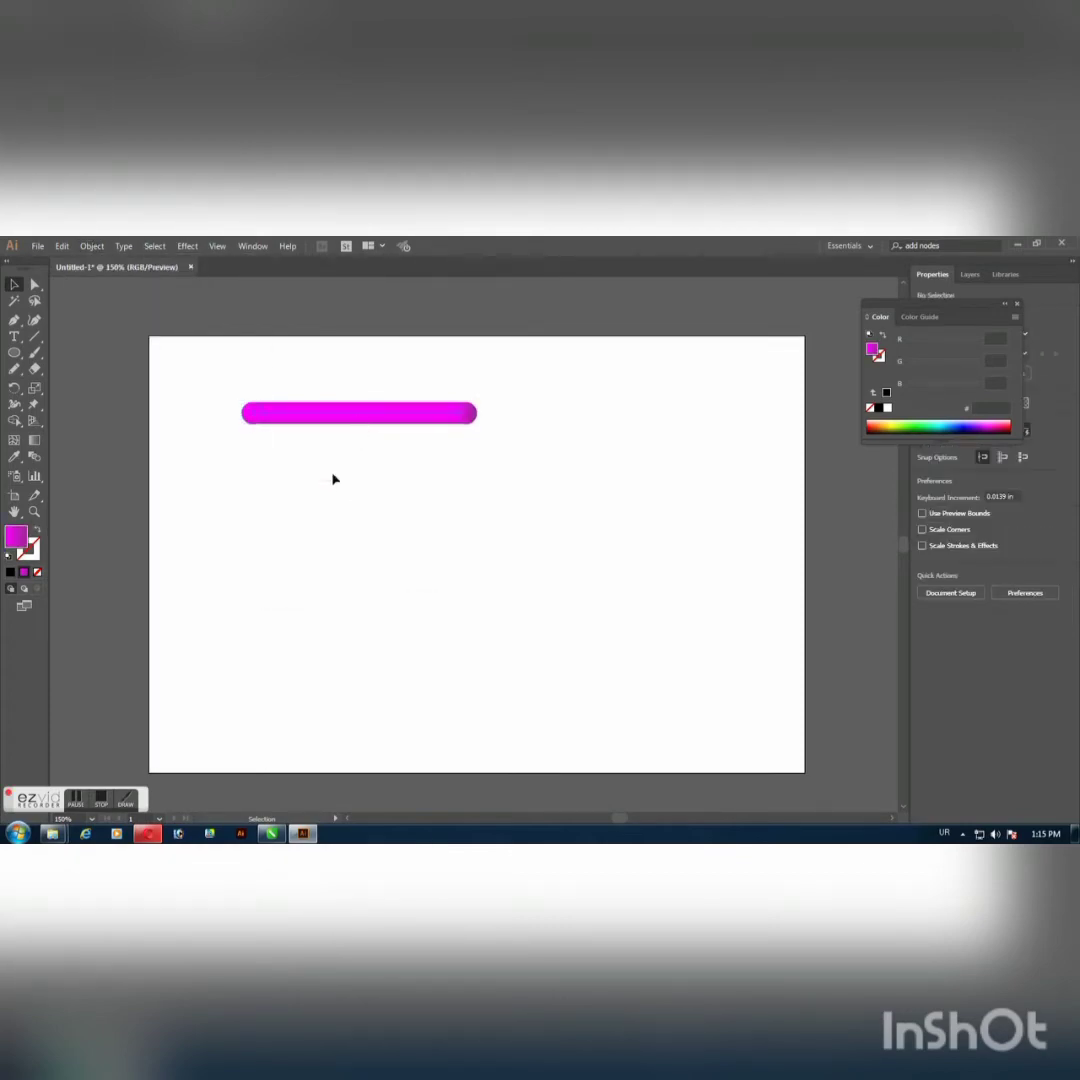
Step: Set the stroke to near-black 070606 and draw a freehand S-shaped curve with the Pencil tool below the magenta bar
{"action": "left_click", "coordinate": [16, 369]}
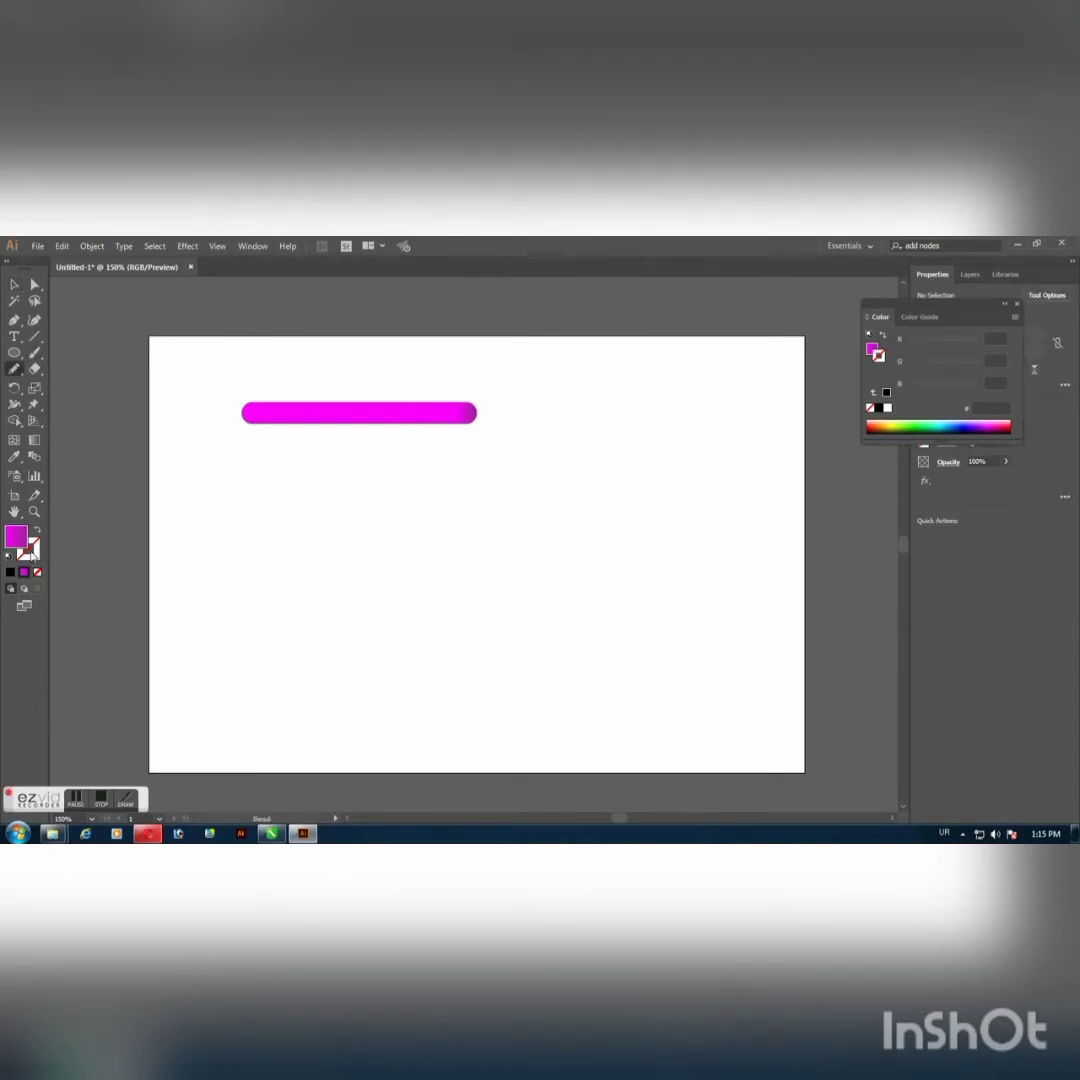
{"action": "double_click", "coordinate": [32, 551]}
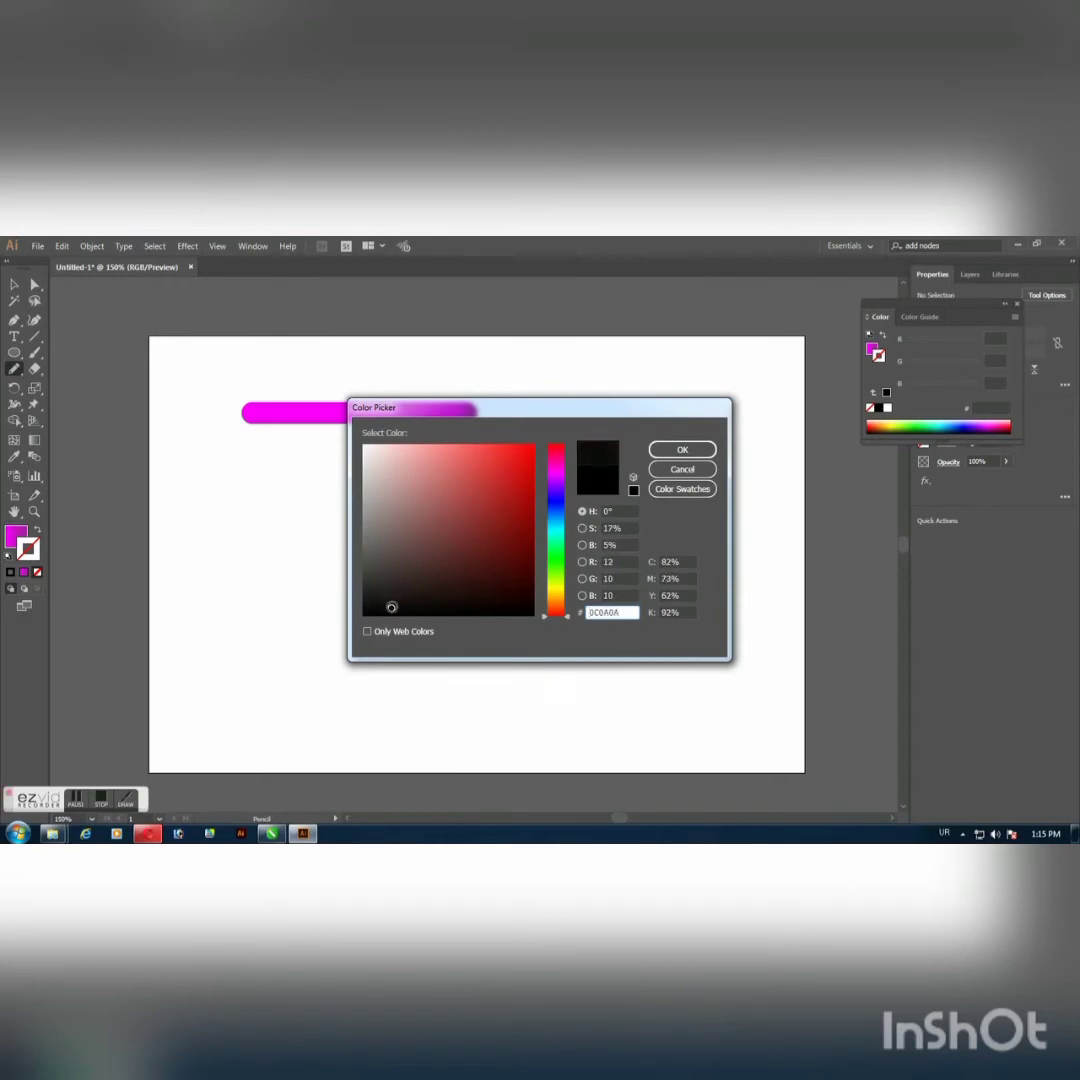
{"action": "left_click", "coordinate": [682, 449]}
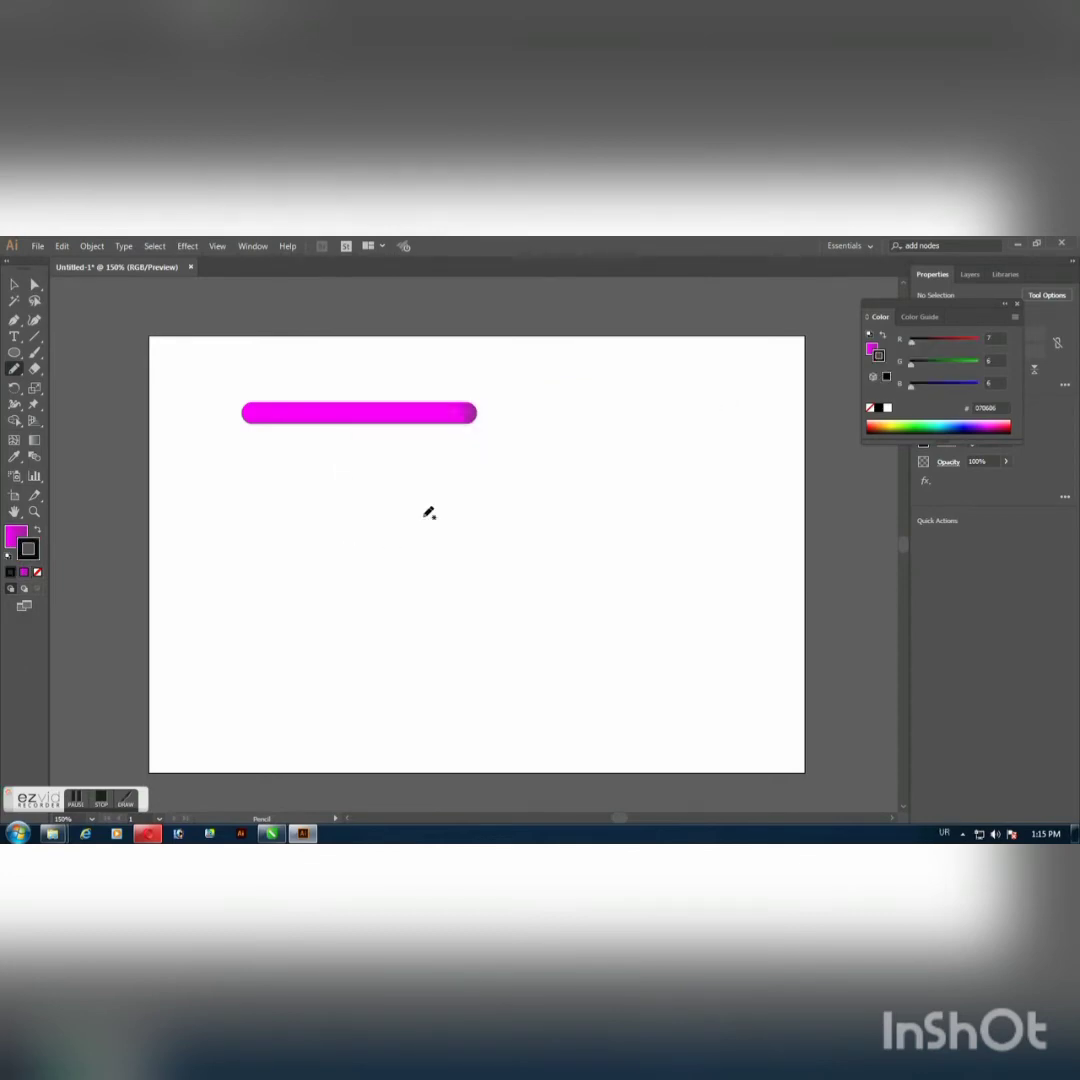
{"action": "mouse_move", "coordinate": [468, 496]}
{"action": "left_mouse_down"}
{"action": "mouse_move", "coordinate": [393, 484]}
{"action": "mouse_move", "coordinate": [363, 541]}
{"action": "mouse_move", "coordinate": [445, 563]}
{"action": "mouse_move", "coordinate": [482, 614]}
{"action": "mouse_move", "coordinate": [457, 671]}
{"action": "mouse_move", "coordinate": [357, 664]}
{"action": "left_mouse_up"}
Step: Select the blended bar together with the S curve and replace the blend's spine with the curve
{"action": "left_click", "coordinate": [14, 284]}
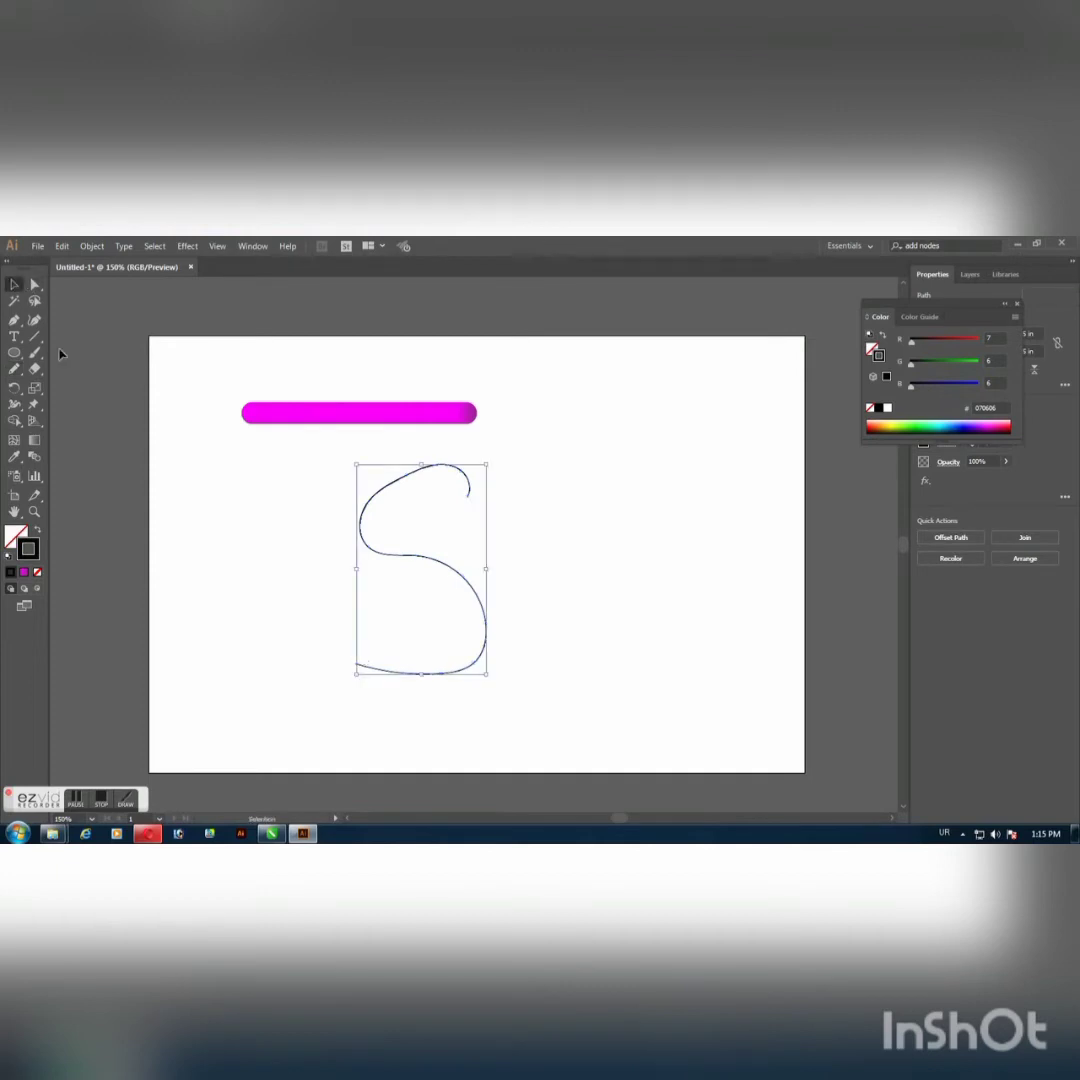
{"action": "left_click", "coordinate": [275, 412]}
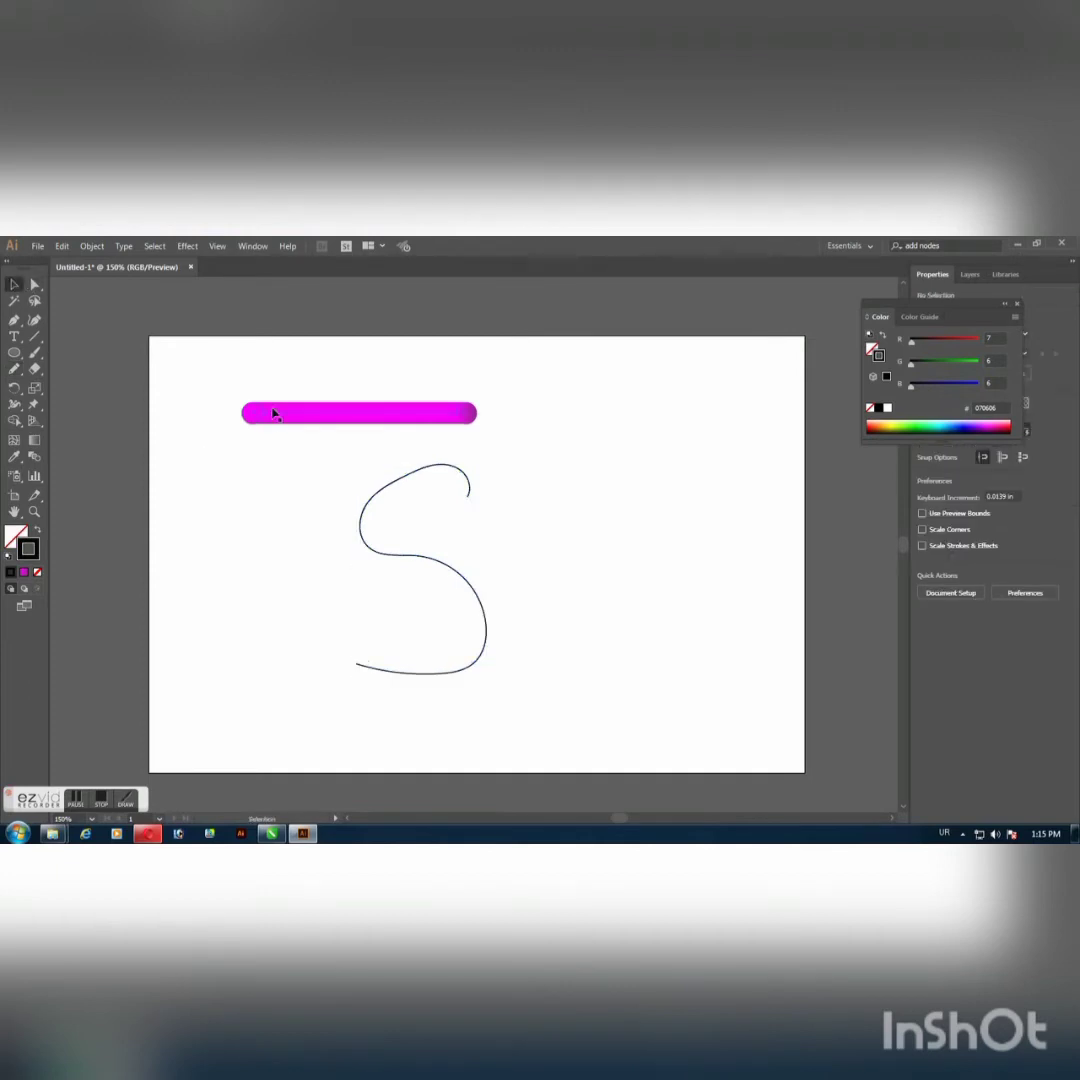
{"action": "left_click", "coordinate": [386, 487], "text": "shift"}
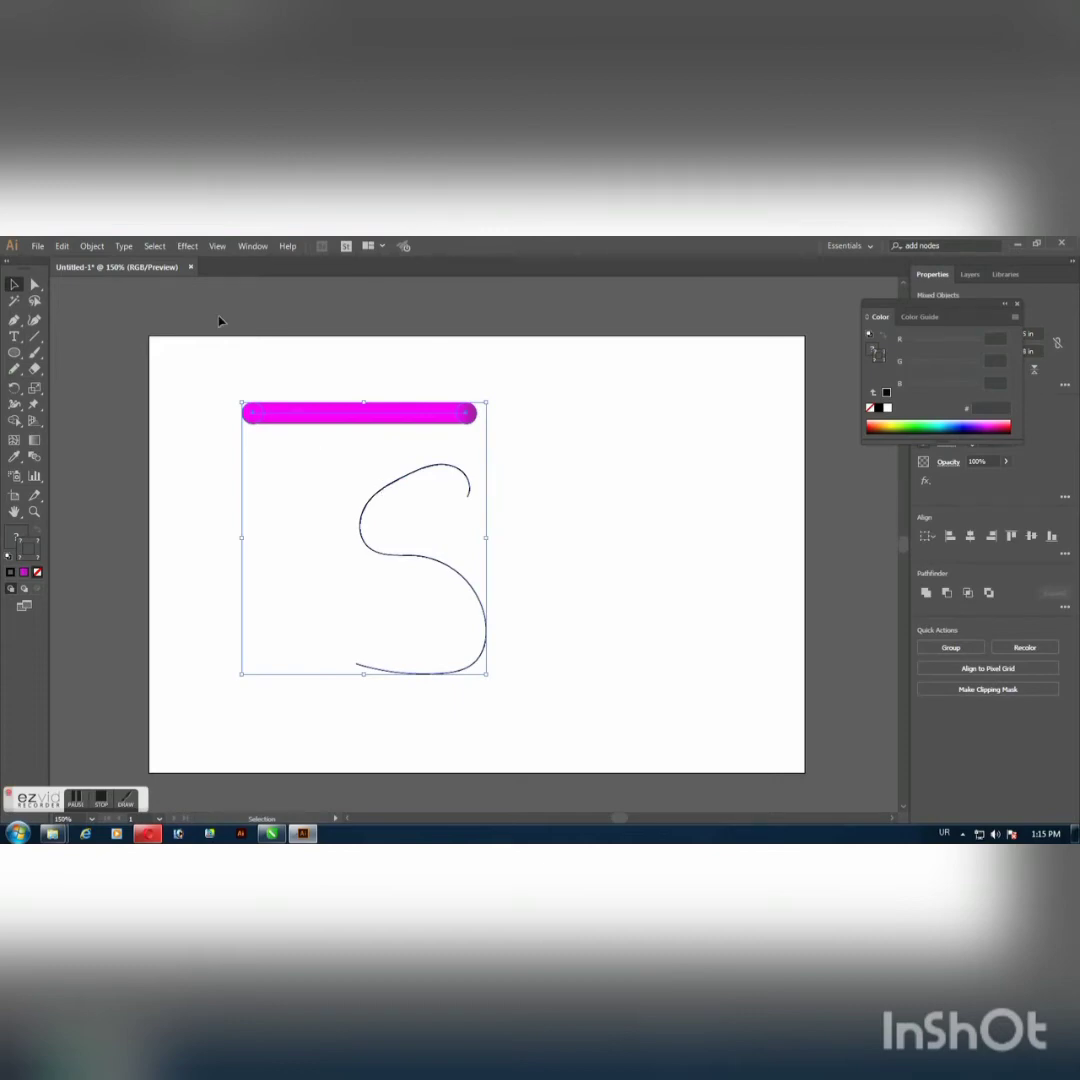
{"action": "left_click", "coordinate": [92, 246]}
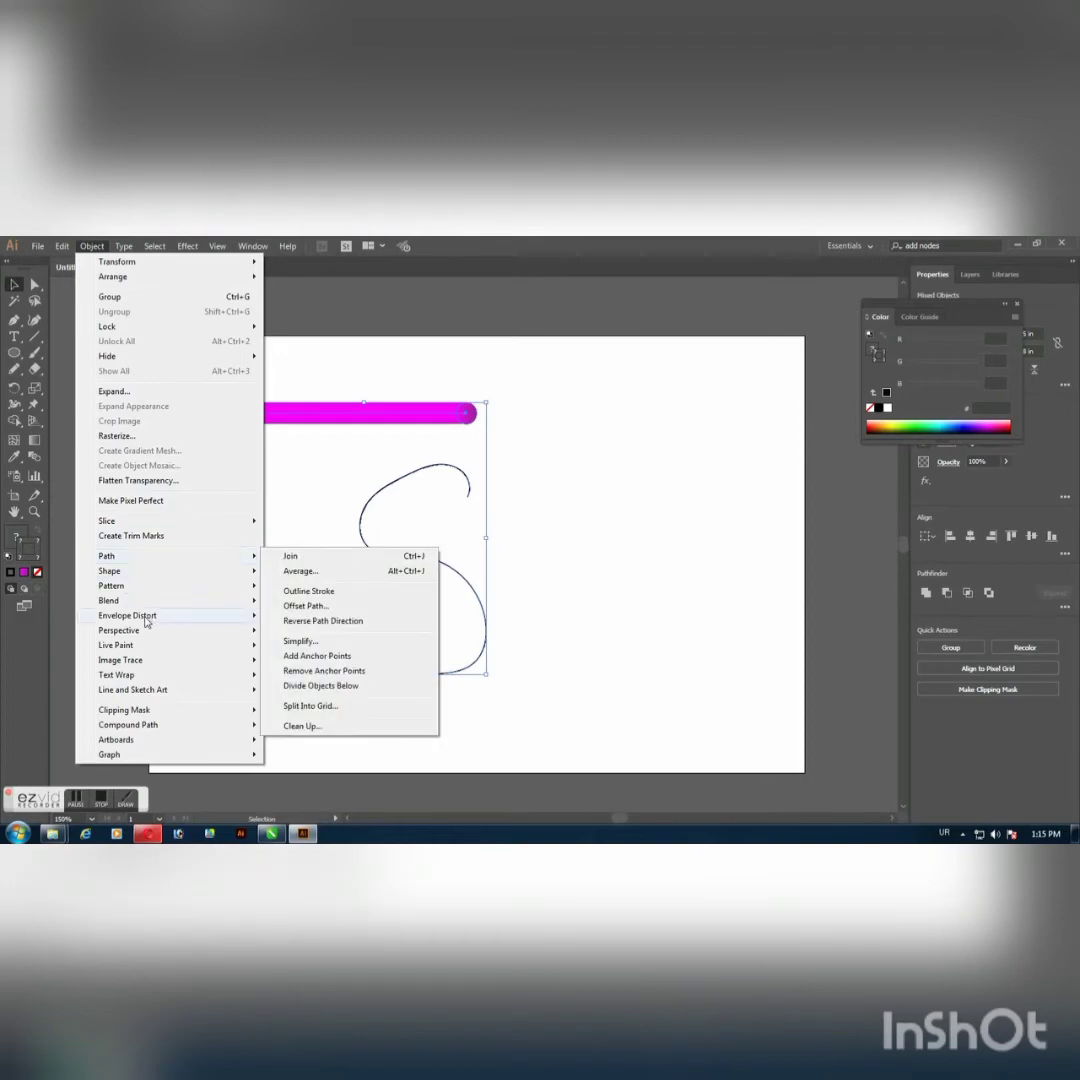
{"action": "mouse_move", "coordinate": [146, 609]}
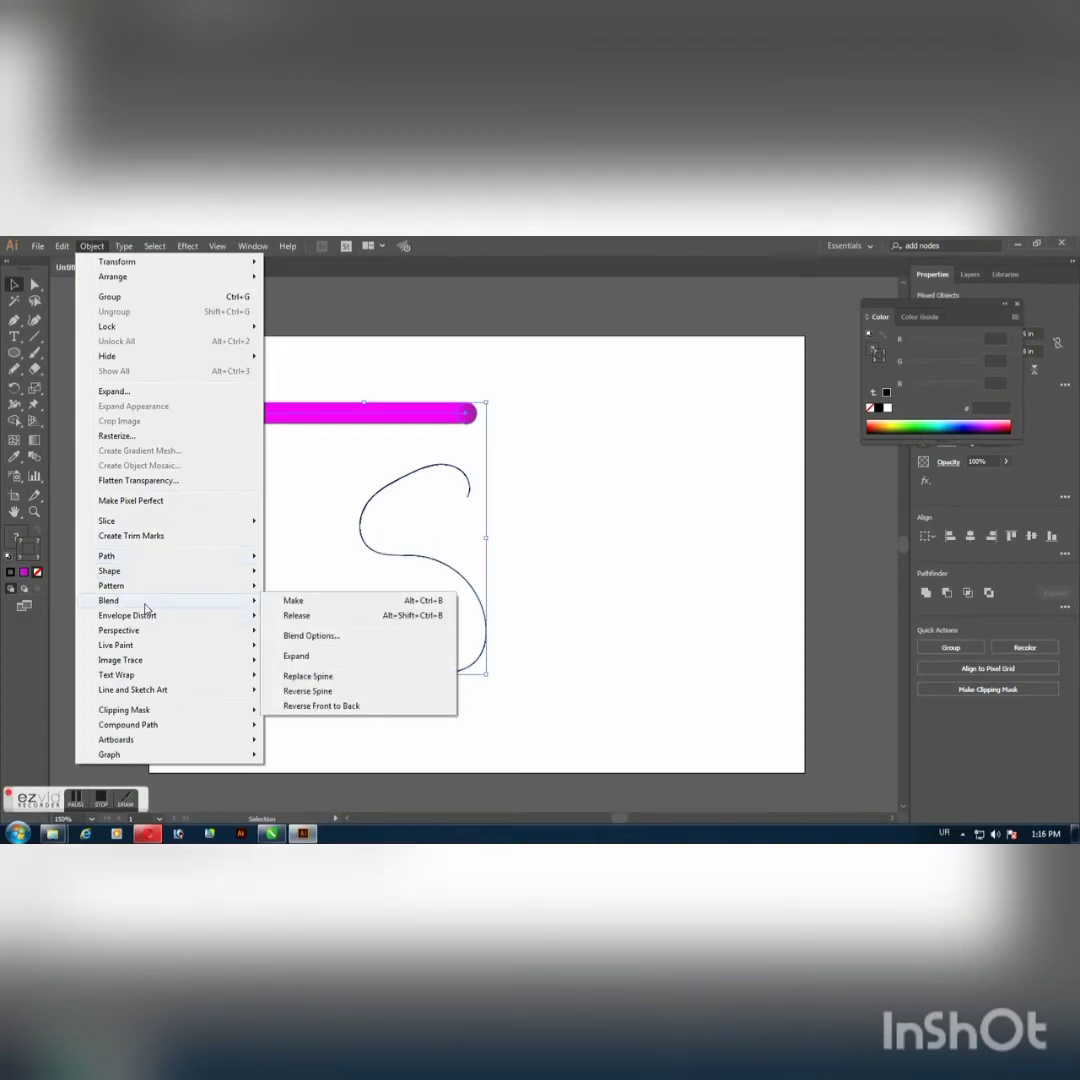
{"action": "left_click", "coordinate": [304, 677]}
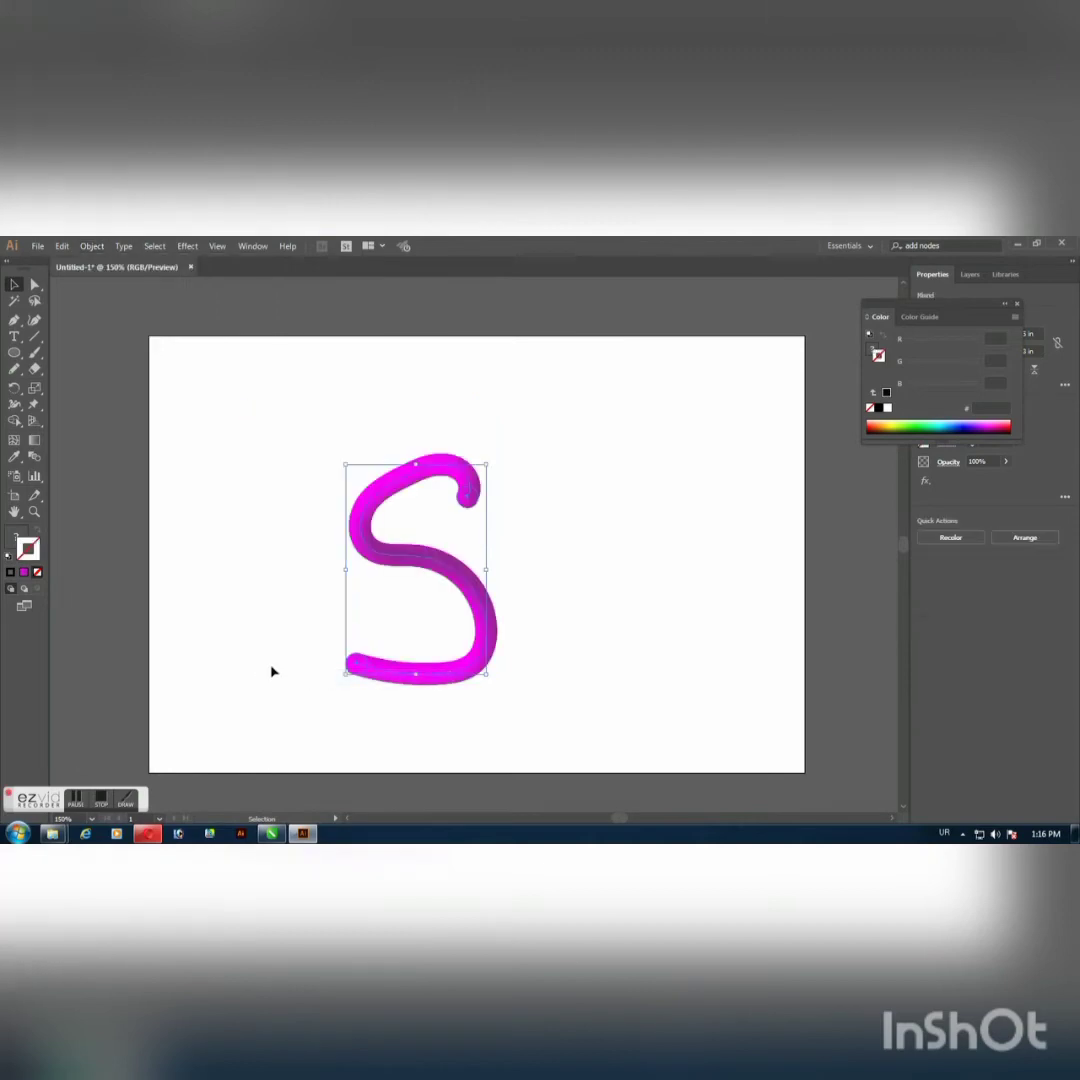
{"action": "left_click", "coordinate": [369, 603]}
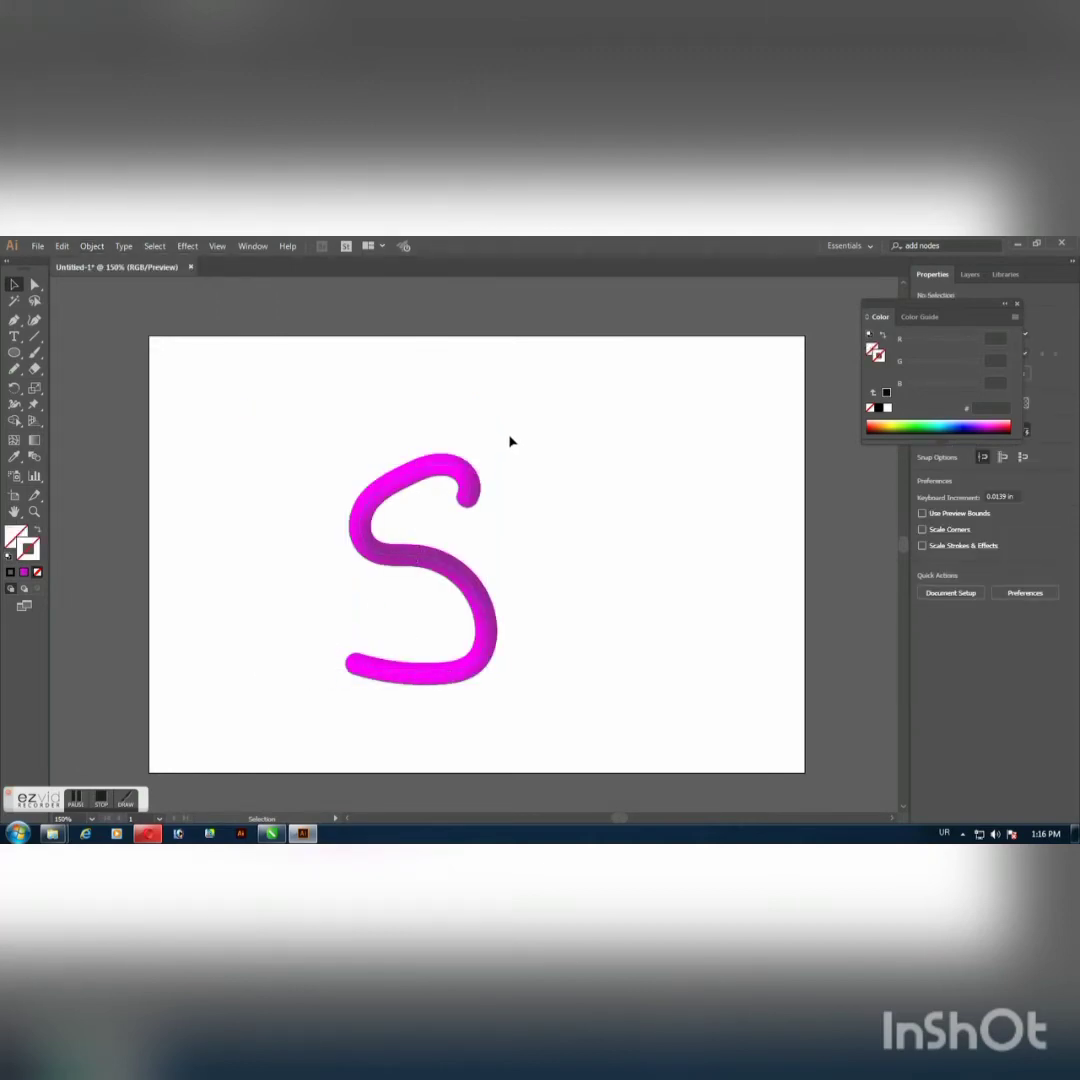
Step: Move the S-shaped tube up and slightly left on the artboard, and inspect it close up
{"action": "left_click_drag", "start_coordinate": [430, 560], "coordinate": [411, 503]}
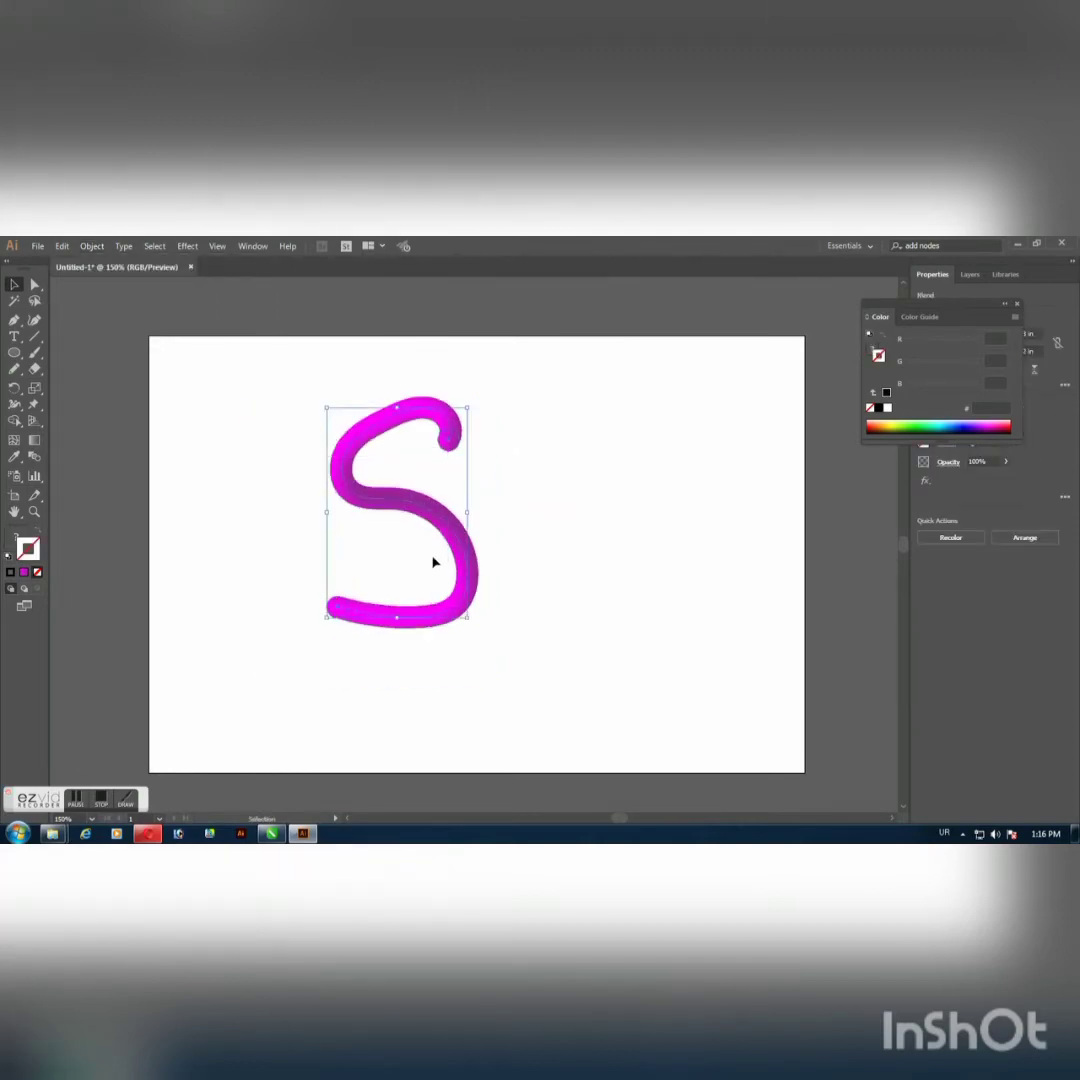
{"action": "scroll", "coordinate": [430, 563], "scroll_direction": "up", "scroll_amount": 2}
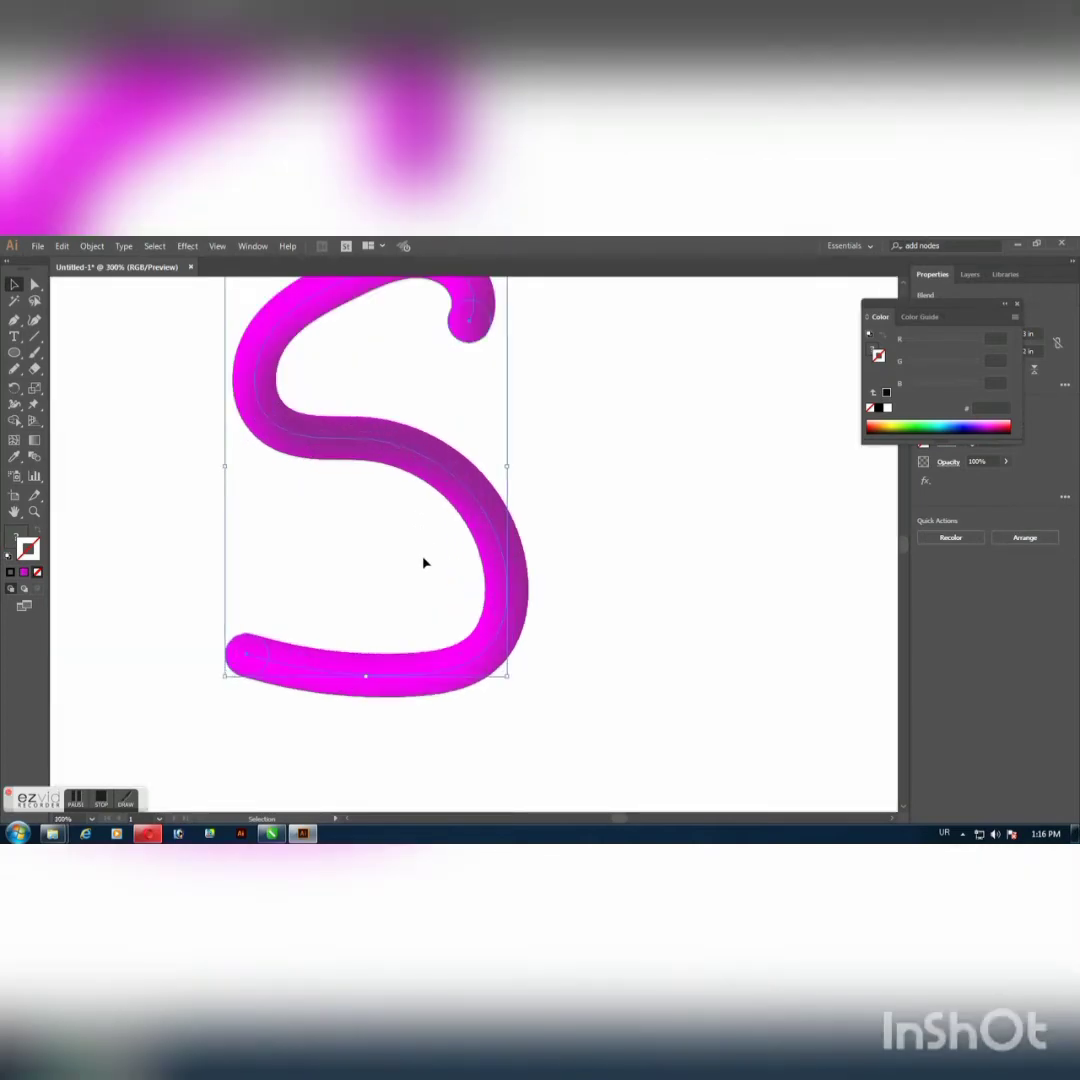
{"action": "scroll", "coordinate": [390, 622], "scroll_direction": "up", "scroll_amount": 1}
{"action": "scroll", "coordinate": [374, 680], "scroll_direction": "down", "scroll_amount": 2}
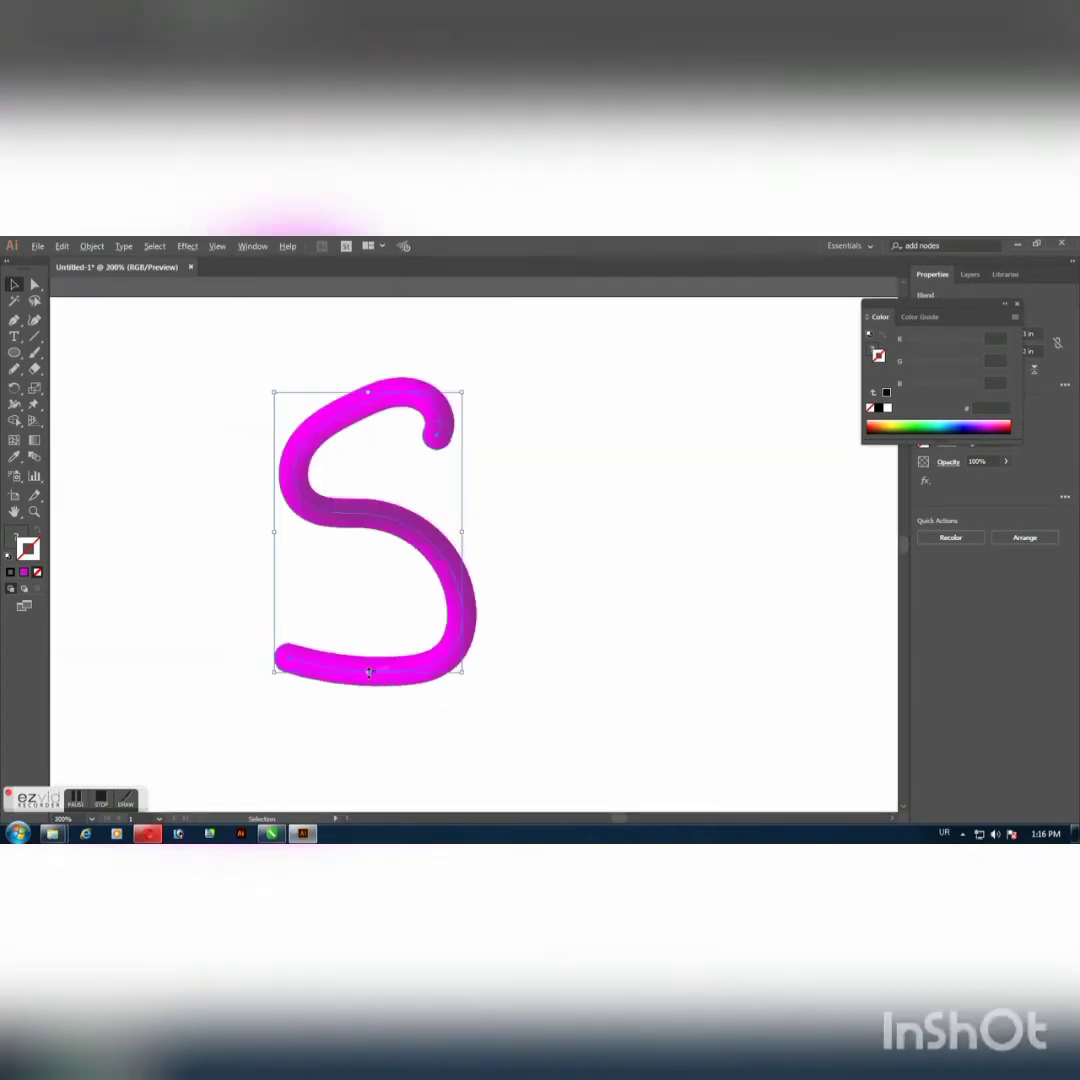
{"action": "left_click", "coordinate": [184, 618]}
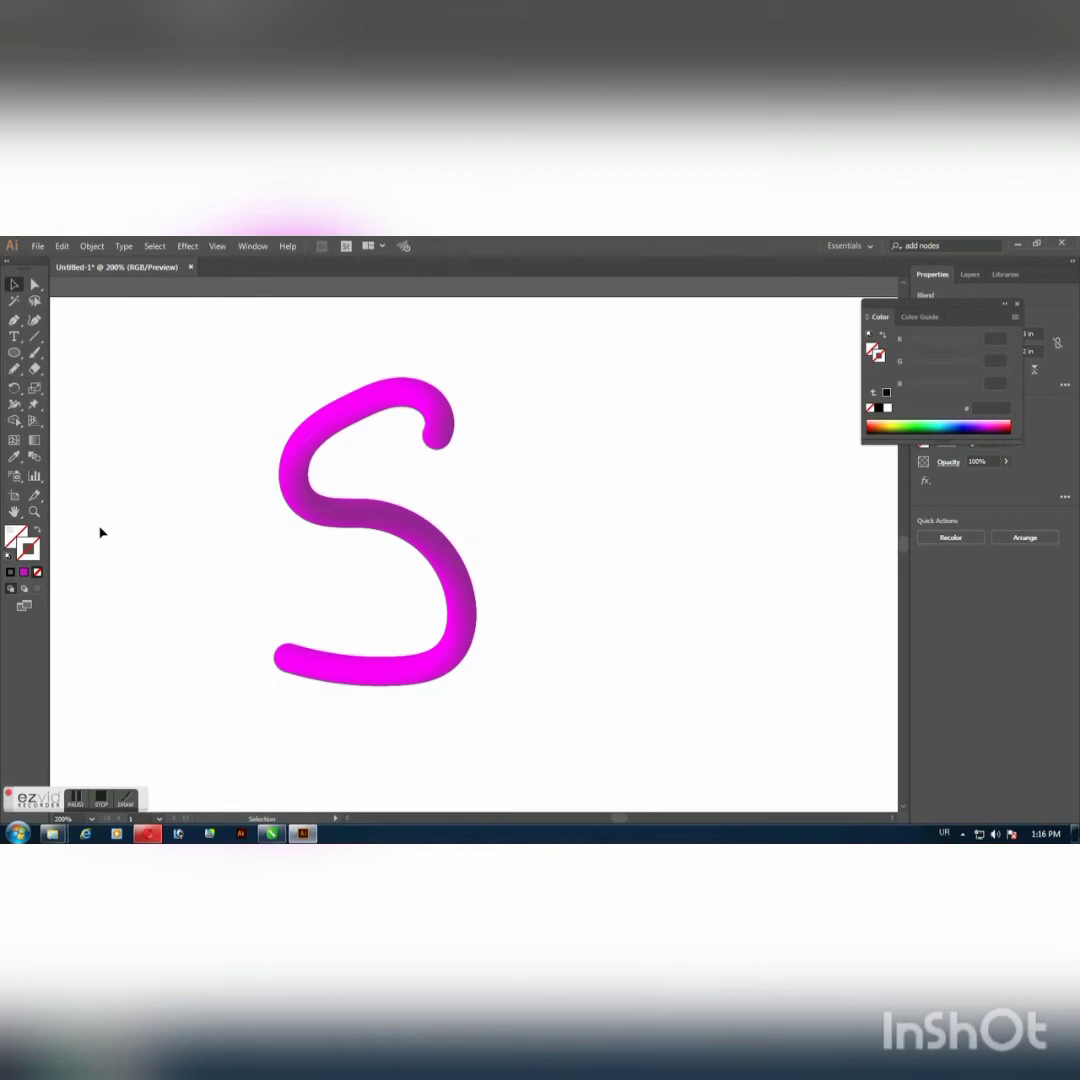
{"action": "left_click", "coordinate": [400, 532]}
{"action": "scroll", "coordinate": [465, 517], "scroll_direction": "down", "scroll_amount": 2}
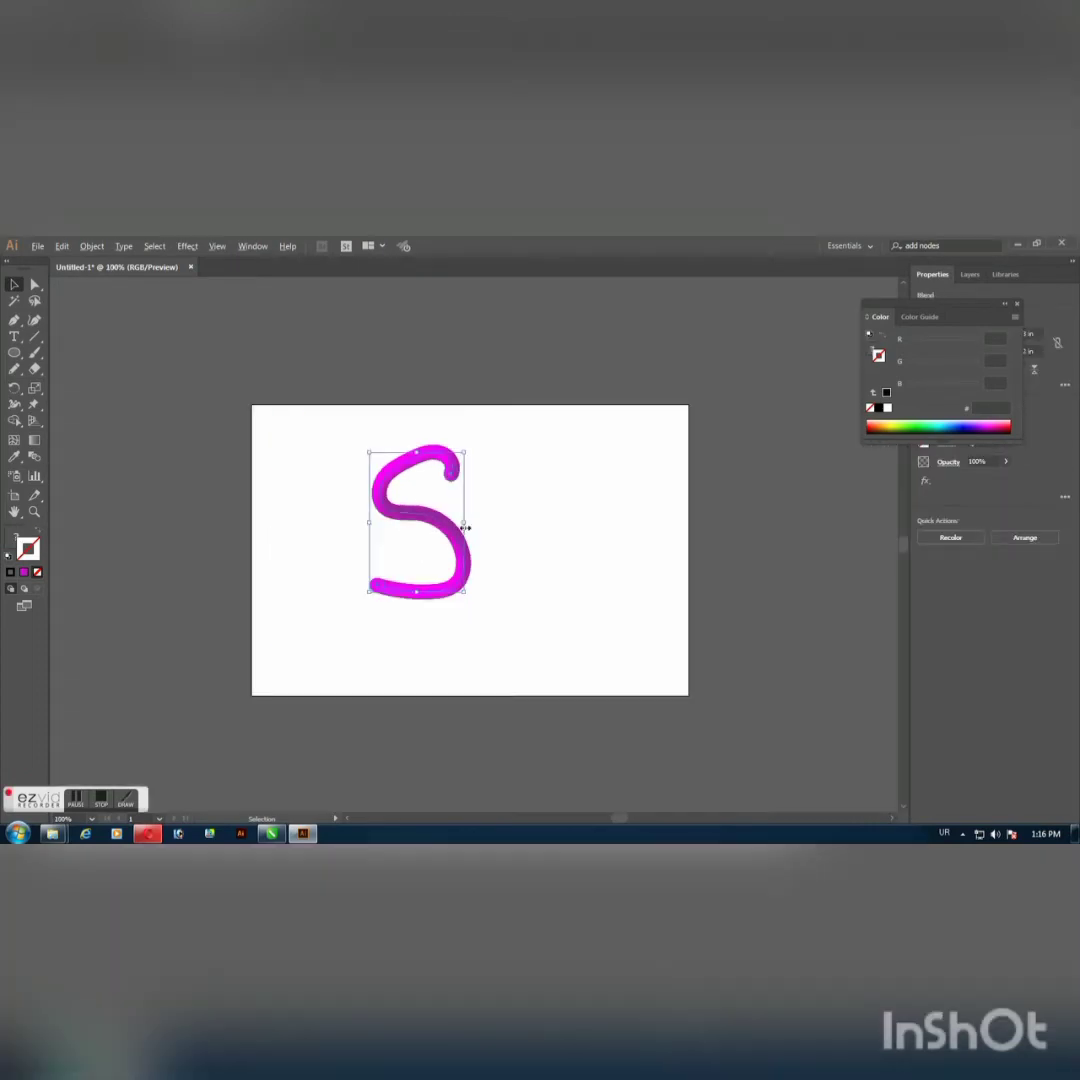
{"action": "scroll", "coordinate": [372, 442], "scroll_direction": "up", "scroll_amount": 1}
{"action": "left_click", "coordinate": [550, 499]}
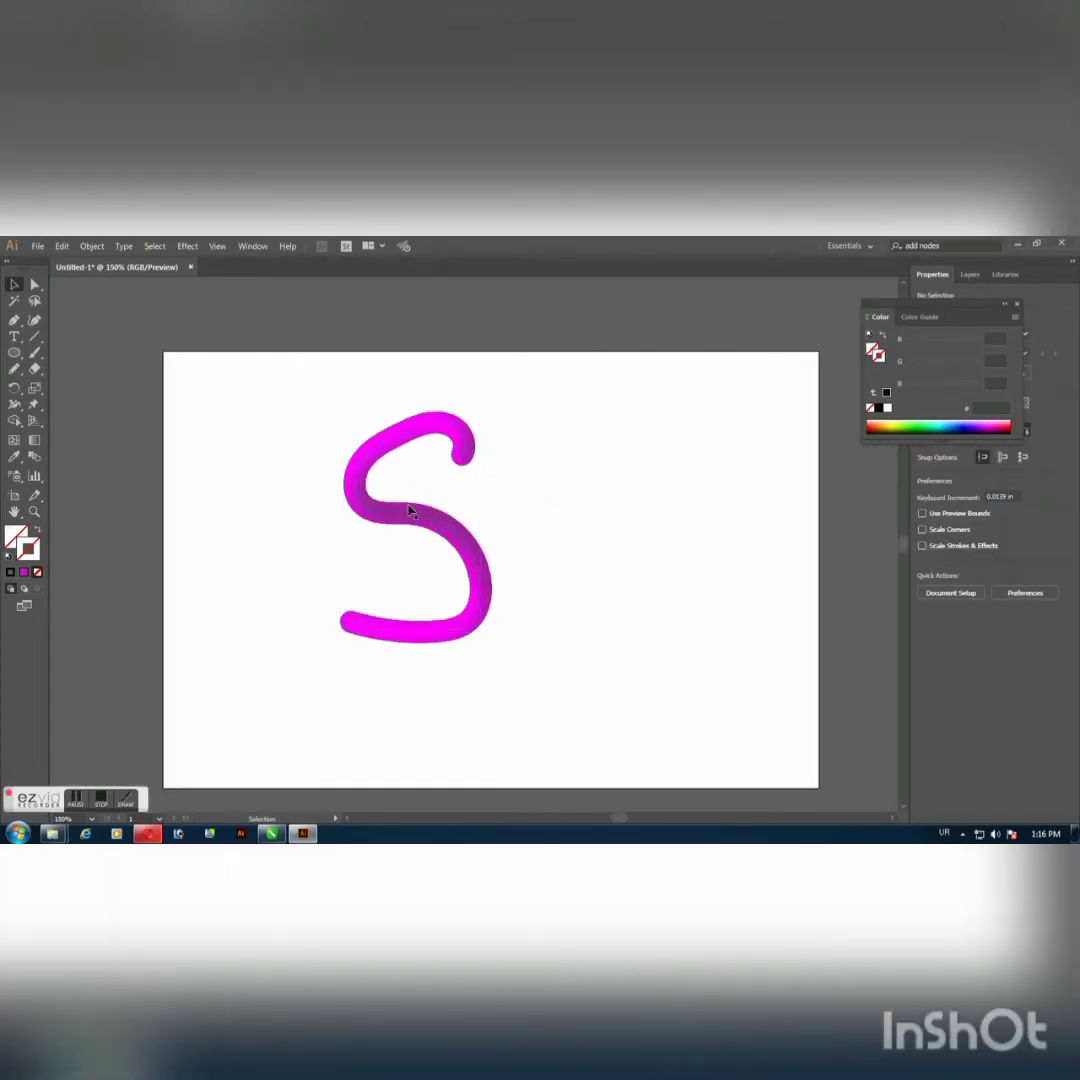
Step: Clear the S-shaped tube from the artboard, keeping only the straight magenta blend bar
{"action": "left_click", "coordinate": [410, 512]}
{"action": "key", "text": "Delete"}
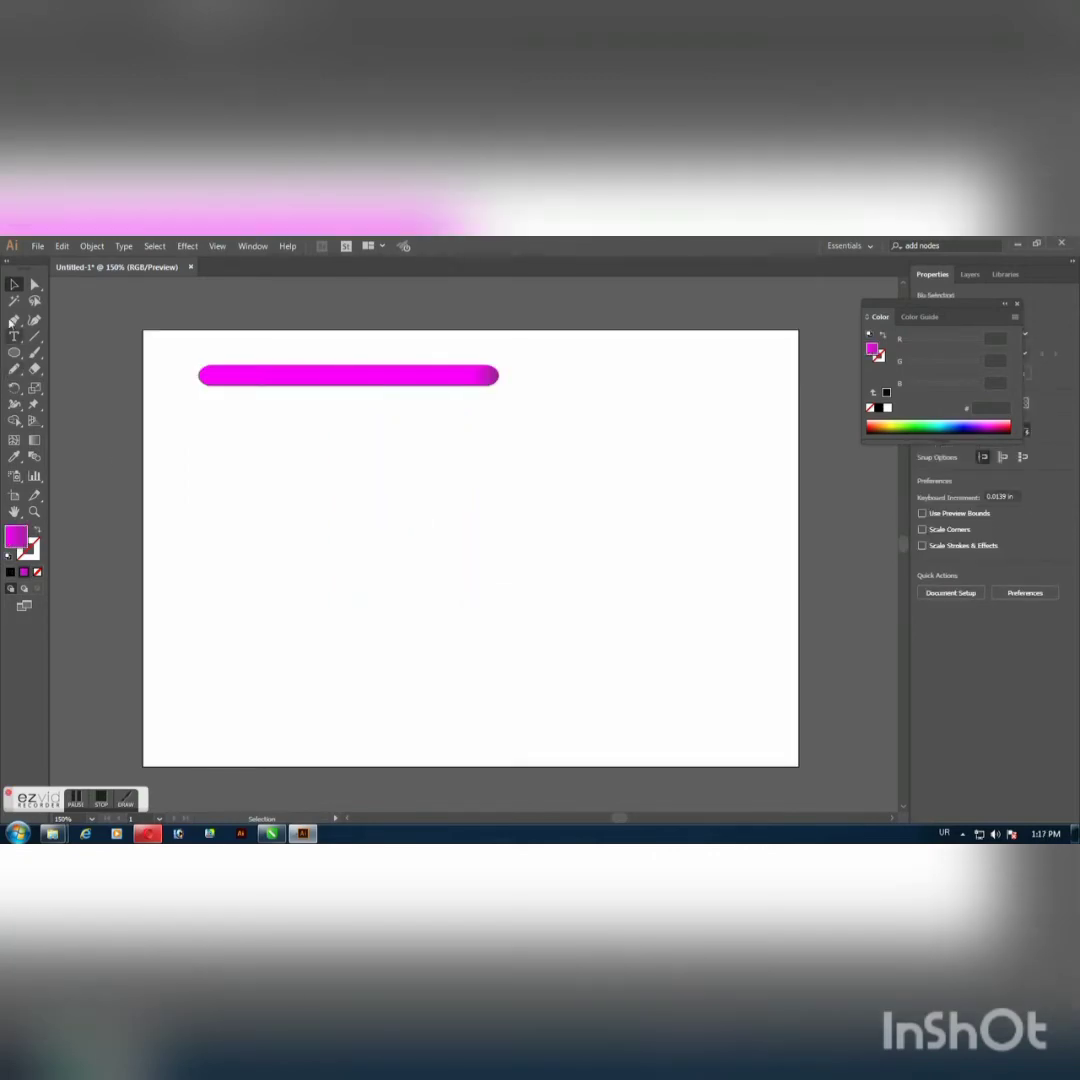
Step: Add the point text NEW below the magenta bar, replacing the placeholder text and using English keyboard input
{"action": "left_click", "coordinate": [14, 336]}
{"action": "left_click", "coordinate": [300, 512]}
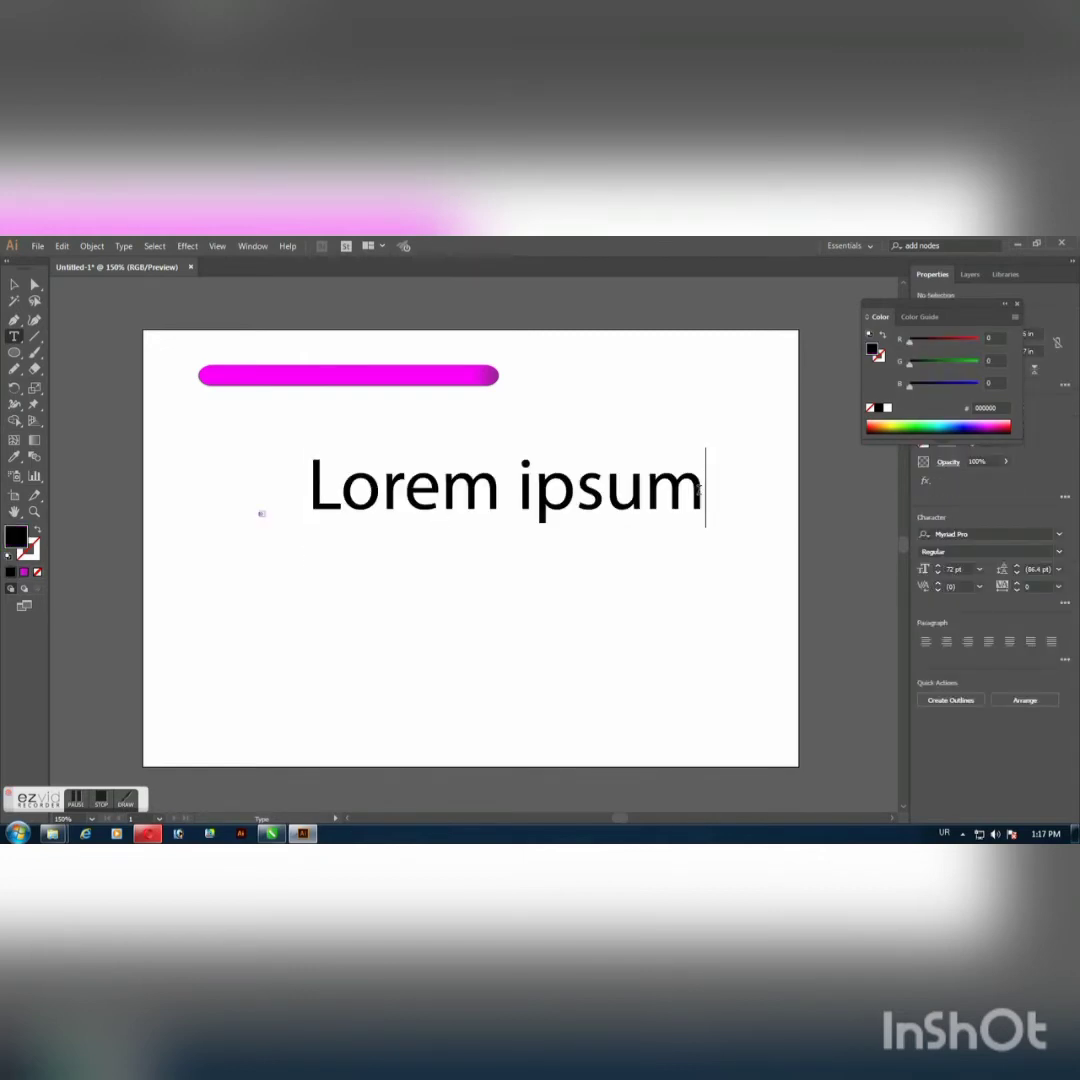
{"action": "key", "text": "BackSpace"}
{"action": "key", "text": "BackSpace"}
{"action": "key", "text": "BackSpace"}
{"action": "key", "text": "BackSpace"}
{"action": "key", "text": "BackSpace"}
{"action": "key", "text": "BackSpace"}
{"action": "key", "text": "BackSpace"}
{"action": "key", "text": "BackSpace"}
{"action": "key", "text": "BackSpace"}
{"action": "key", "text": "BackSpace"}
{"action": "key", "text": "BackSpace"}
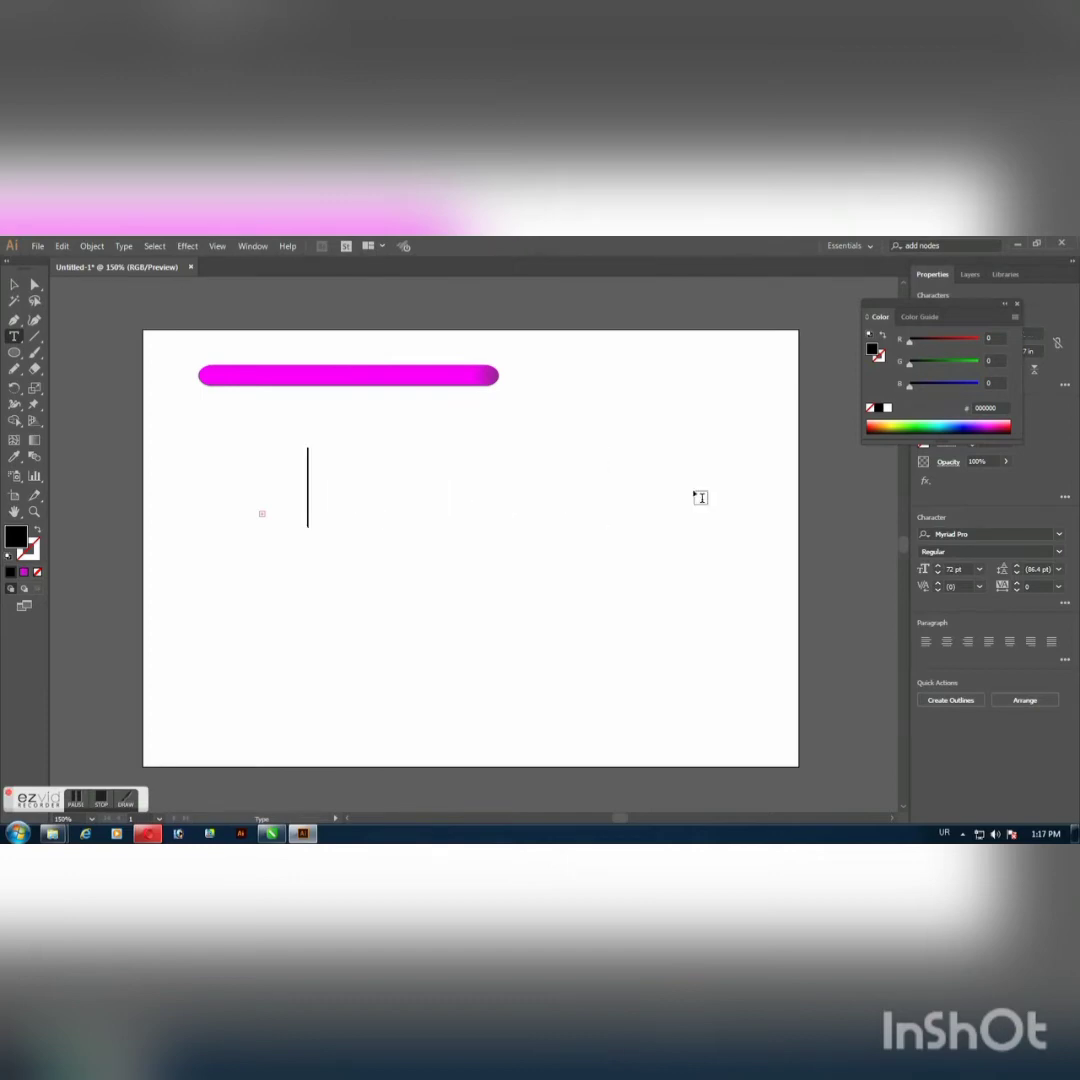
{"action": "key", "text": "alt+shift"}
{"action": "type", "text": "N"}
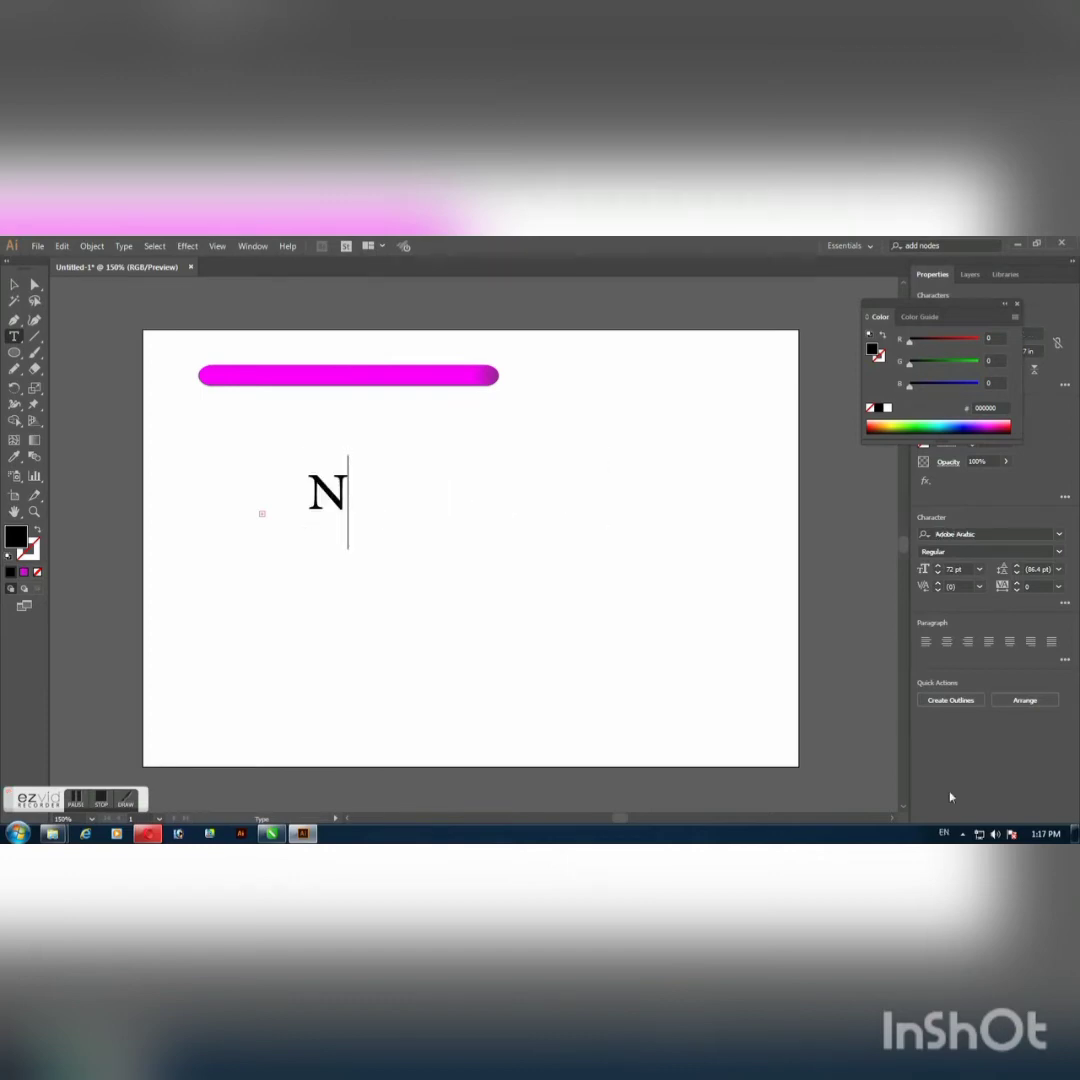
{"action": "type", "text": "EW"}
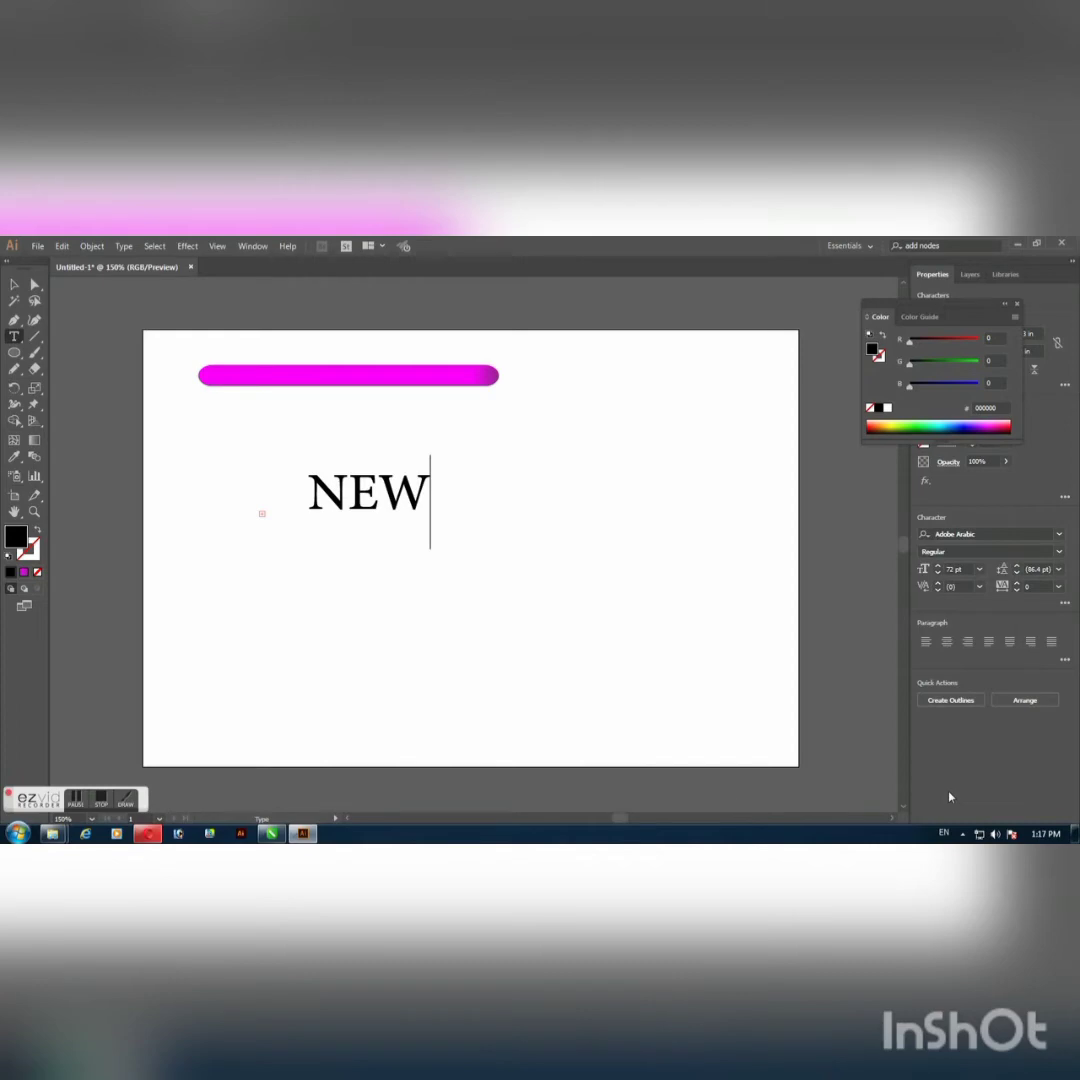
{"action": "left_click", "coordinate": [14, 284]}
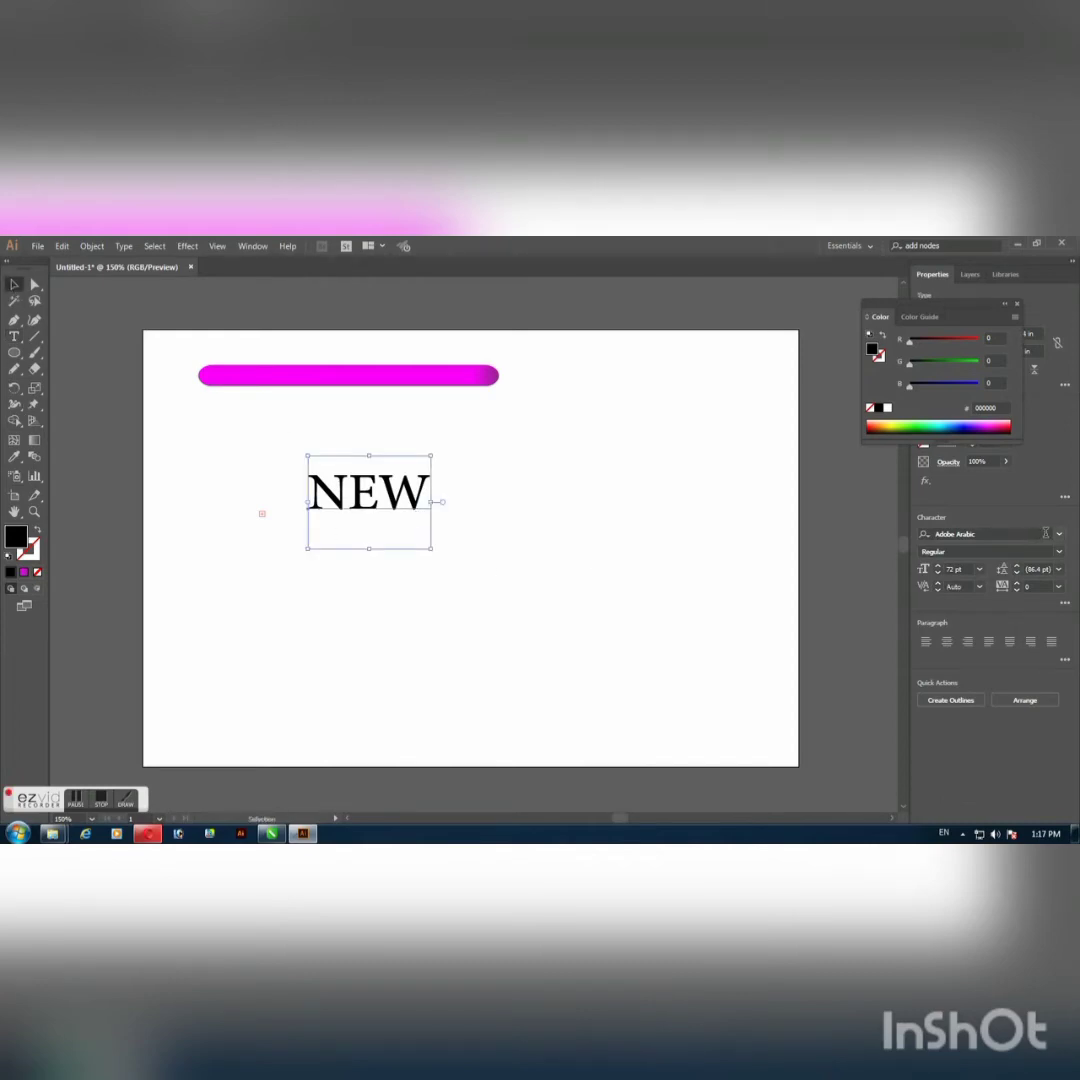
Step: Set the font of the NEW text to AA Sameer Almas Regular
{"action": "left_click", "coordinate": [1061, 538]}
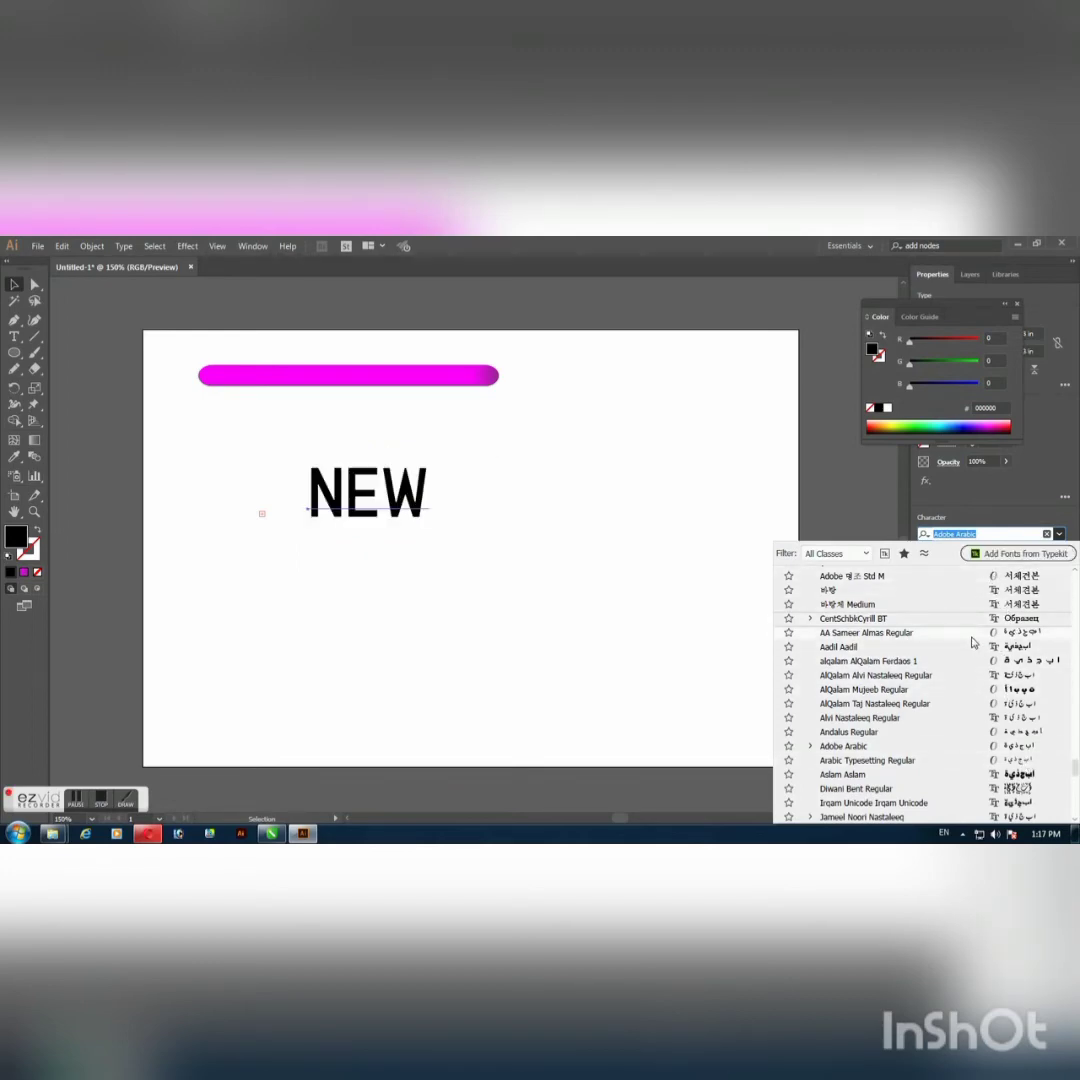
{"action": "key", "text": "Escape"}
{"action": "left_click", "coordinate": [478, 572]}
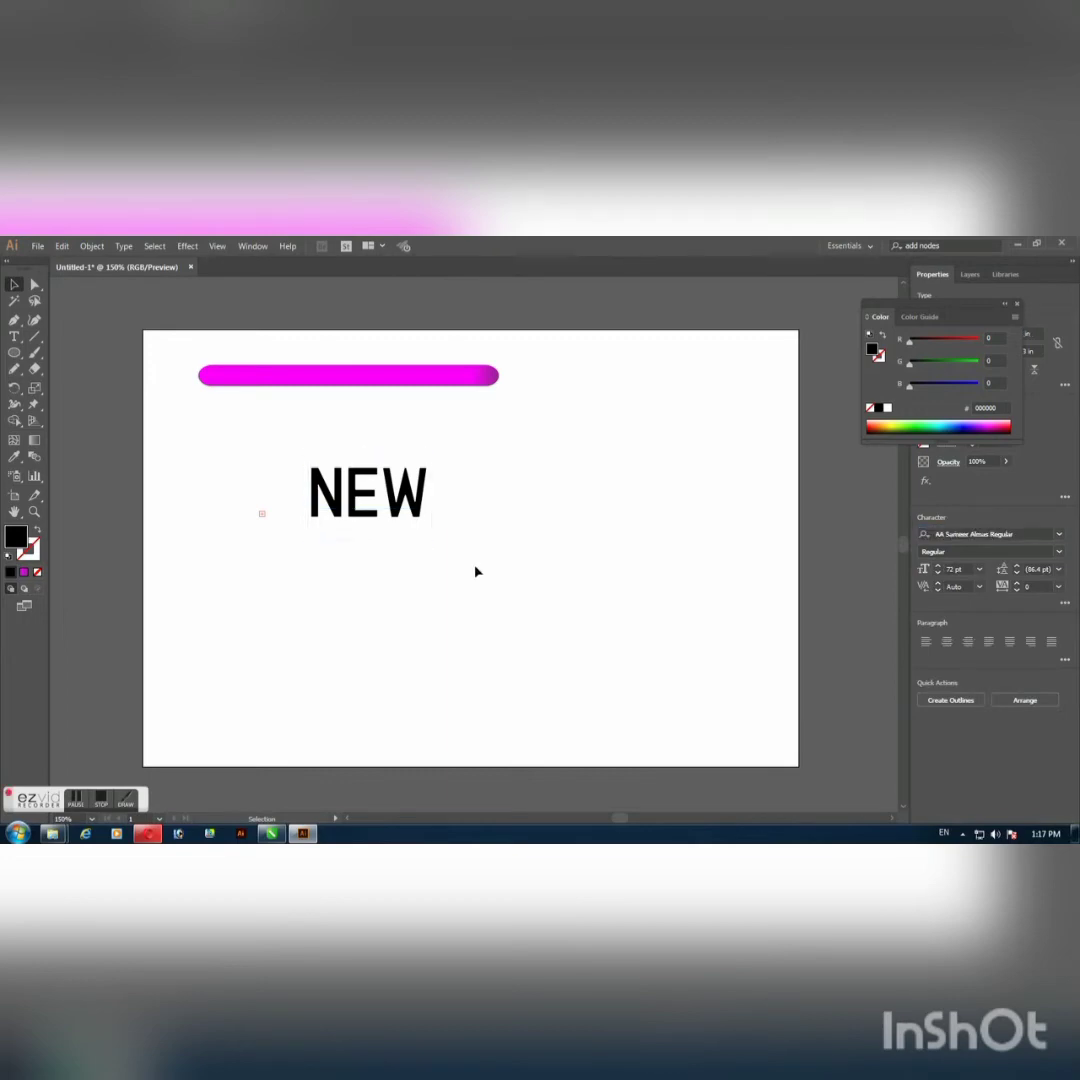
Step: Enlarge the NEW text proportionally to about 135 pt and move it slightly to the right
{"action": "left_click", "coordinate": [358, 500]}
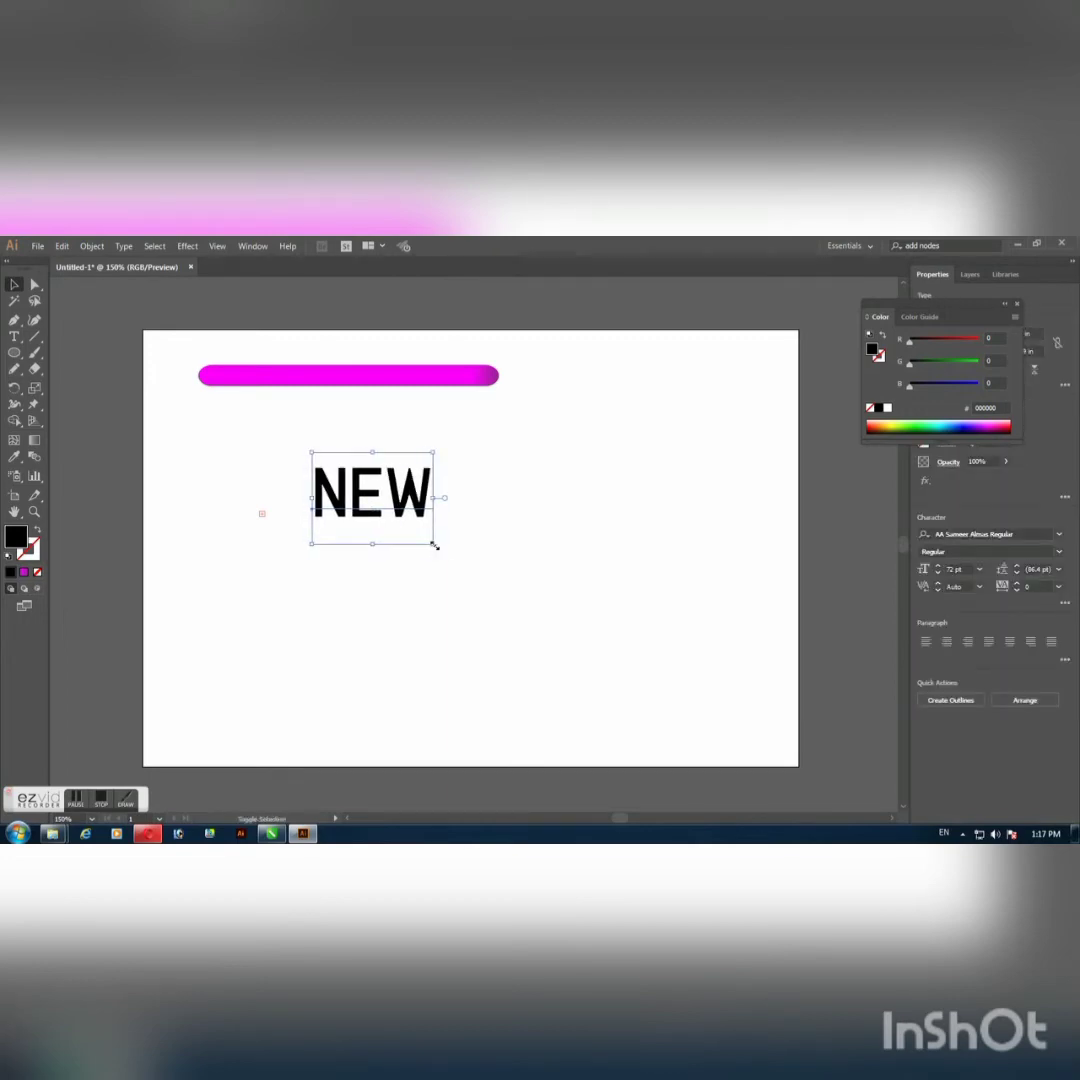
{"action": "left_click_drag", "start_coordinate": [434, 545], "coordinate": [625, 620]}
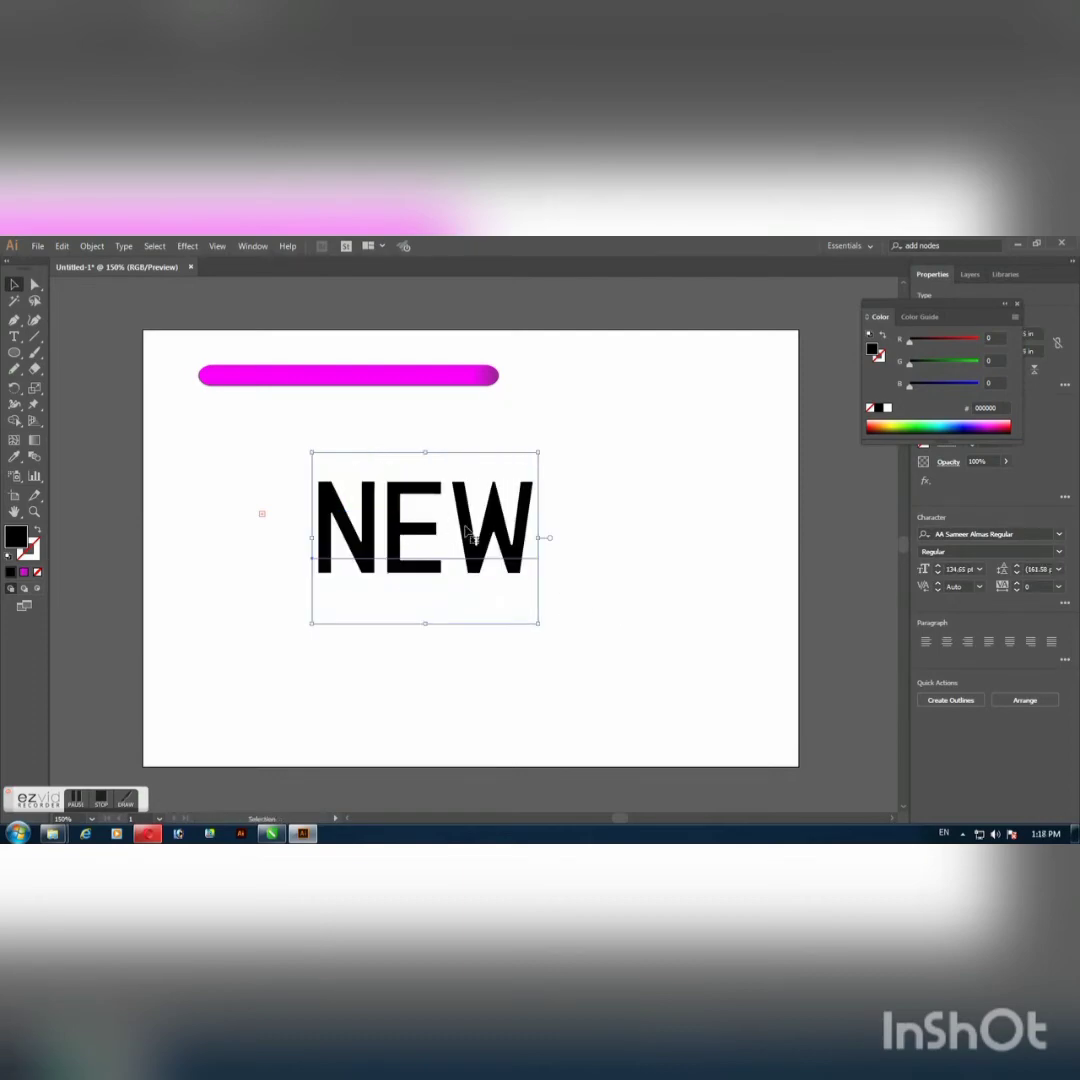
{"action": "left_click_drag", "start_coordinate": [398, 527], "coordinate": [442, 527]}
{"action": "scroll", "coordinate": [468, 556], "scroll_direction": "up", "scroll_amount": 1}
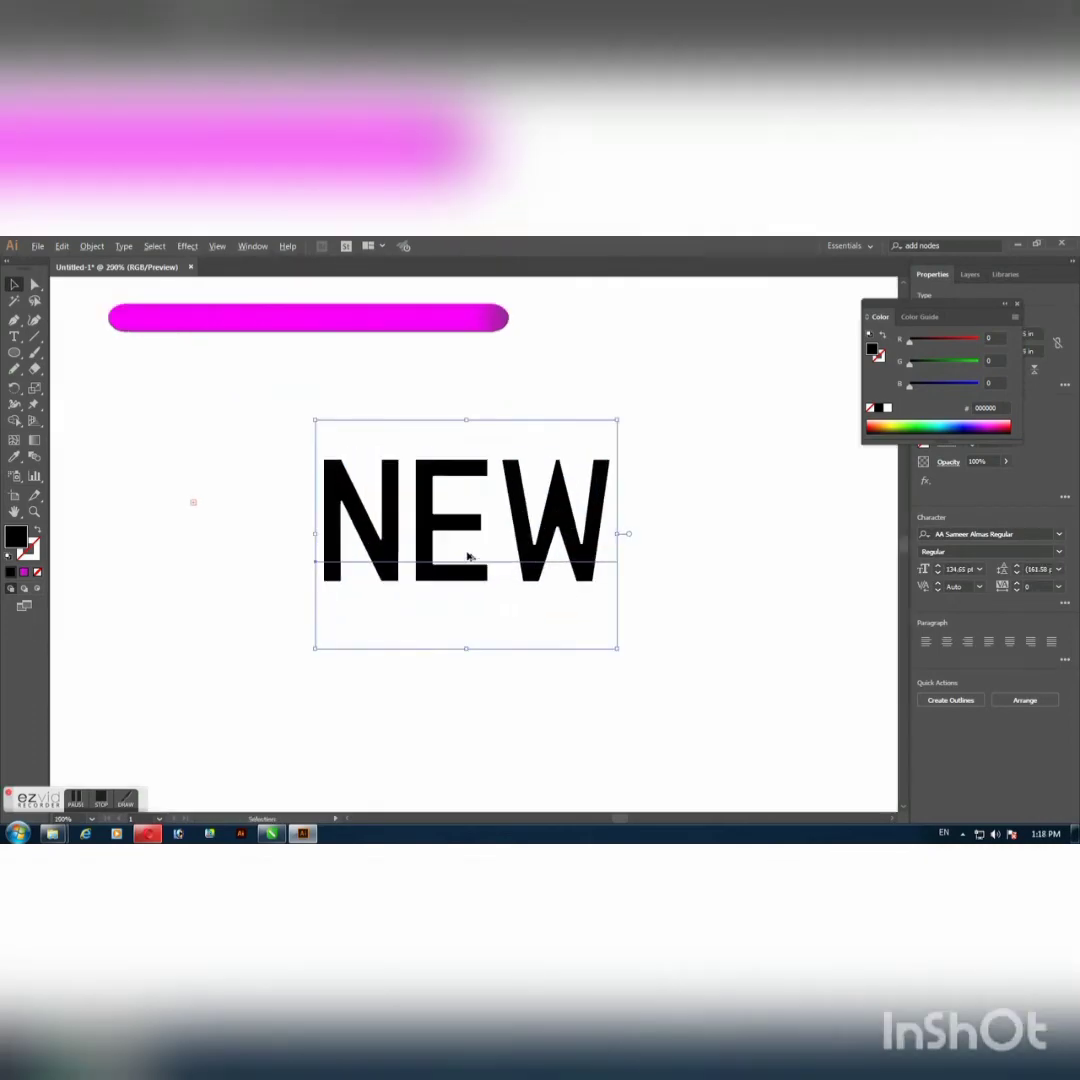
{"action": "left_click", "coordinate": [698, 513]}
{"action": "scroll", "coordinate": [379, 520], "scroll_direction": "up", "scroll_amount": 1}
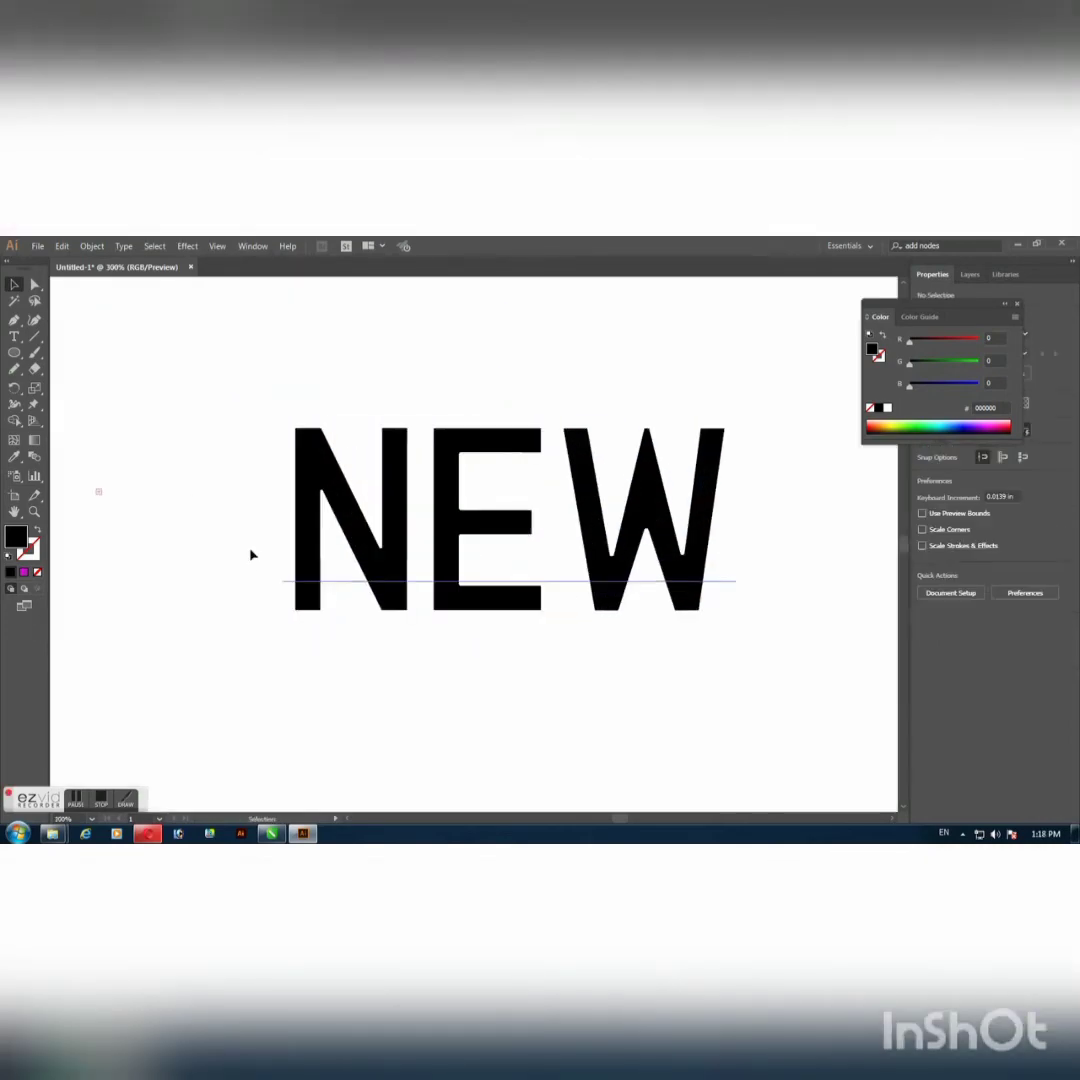
Step: Convert the NEW text to outlines
{"action": "left_click", "coordinate": [386, 528]}
{"action": "right_click", "coordinate": [410, 509]}
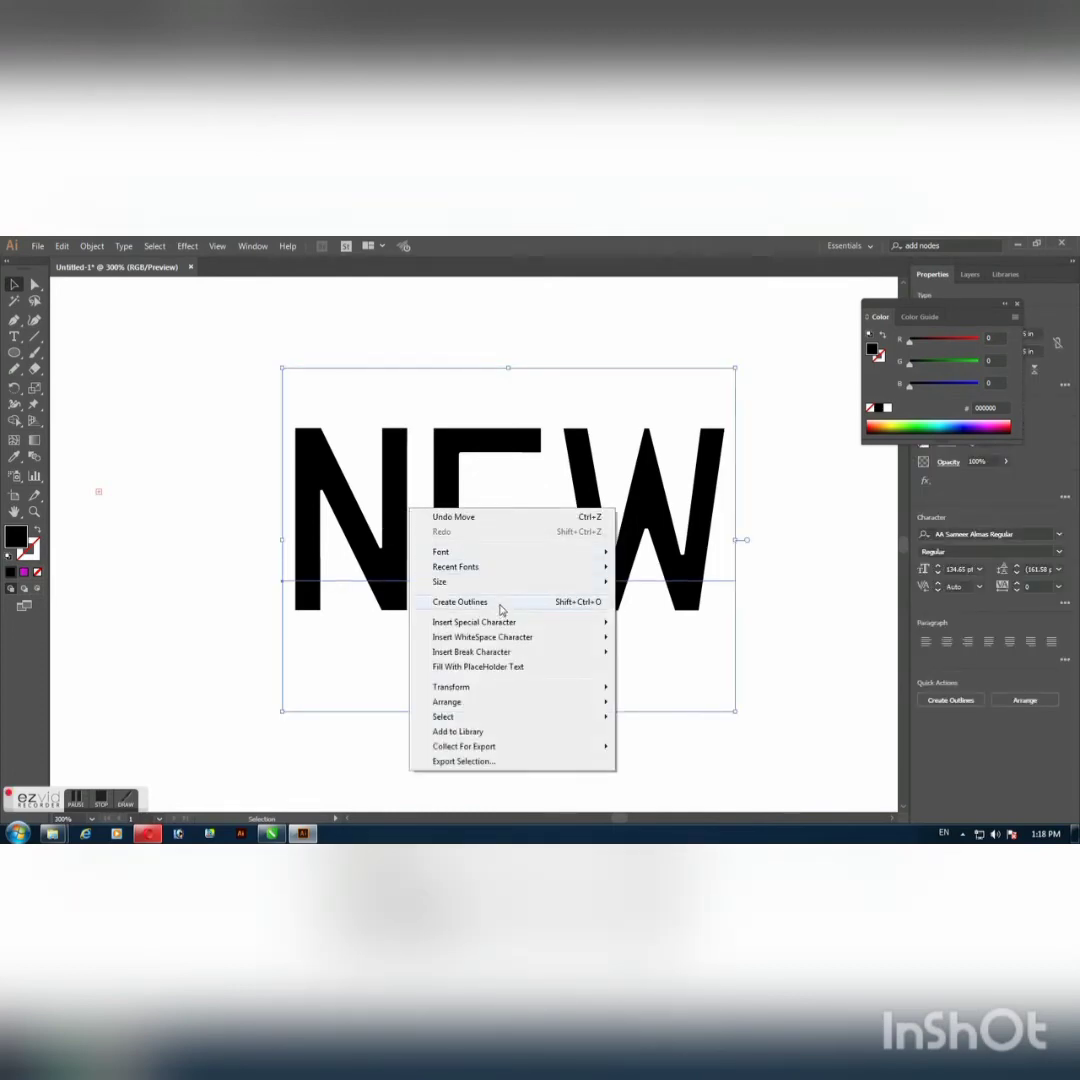
{"action": "left_click", "coordinate": [501, 603]}
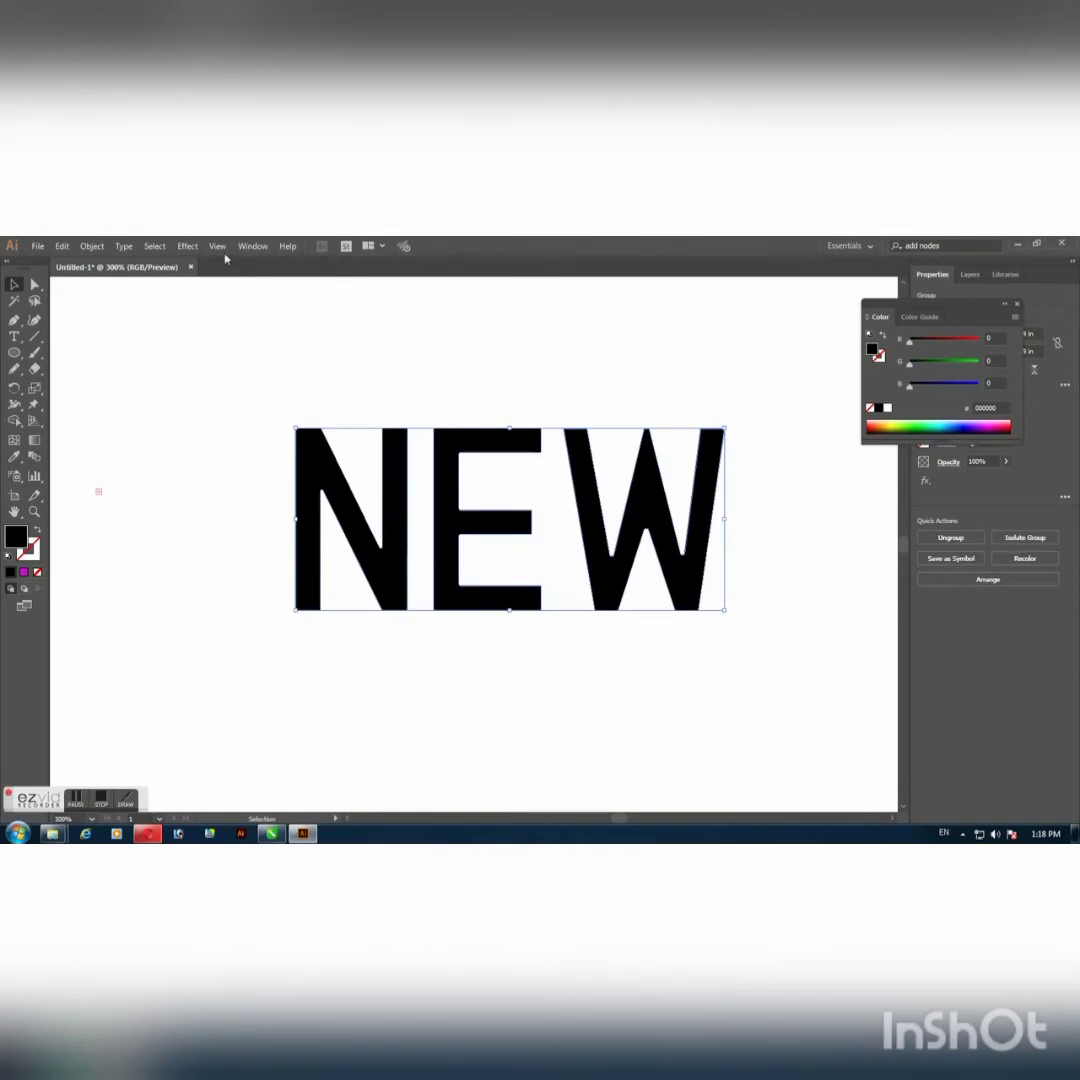
Step: Swap fill and stroke on the outlined NEW letters, giving them a black stroke and no fill
{"action": "left_click", "coordinate": [252, 246]}
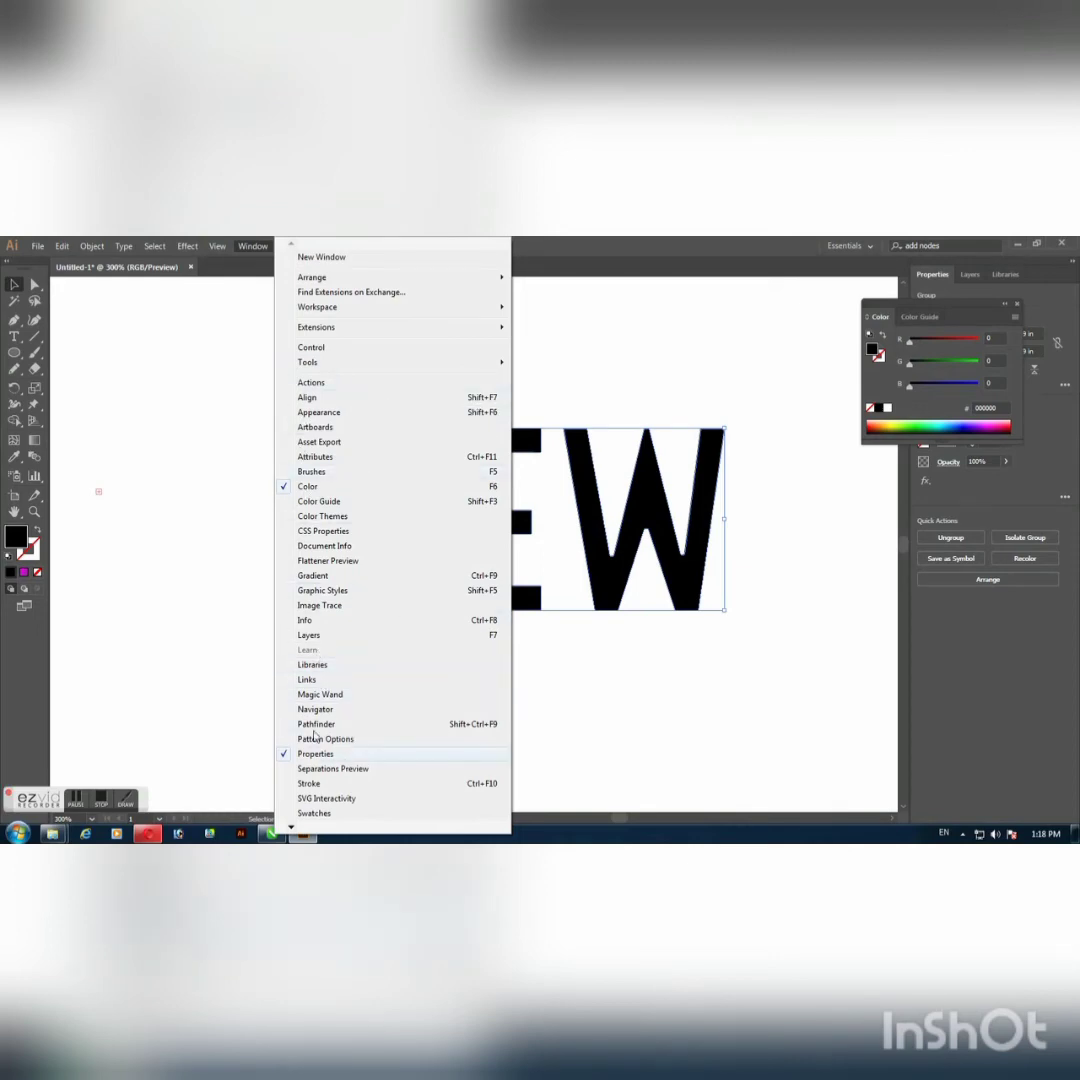
{"action": "left_click", "coordinate": [332, 724]}
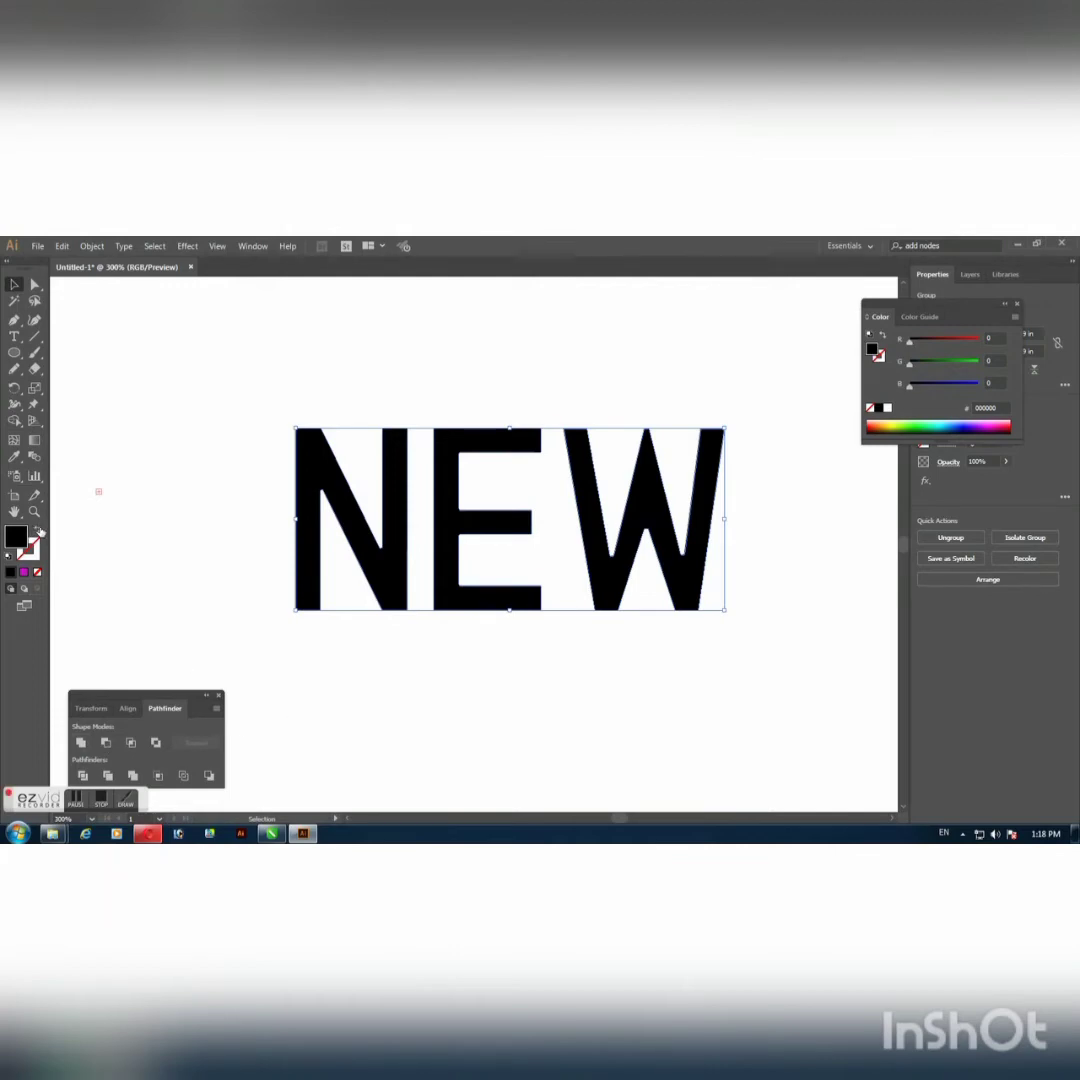
{"action": "left_click", "coordinate": [38, 530]}
{"action": "left_click", "coordinate": [182, 590]}
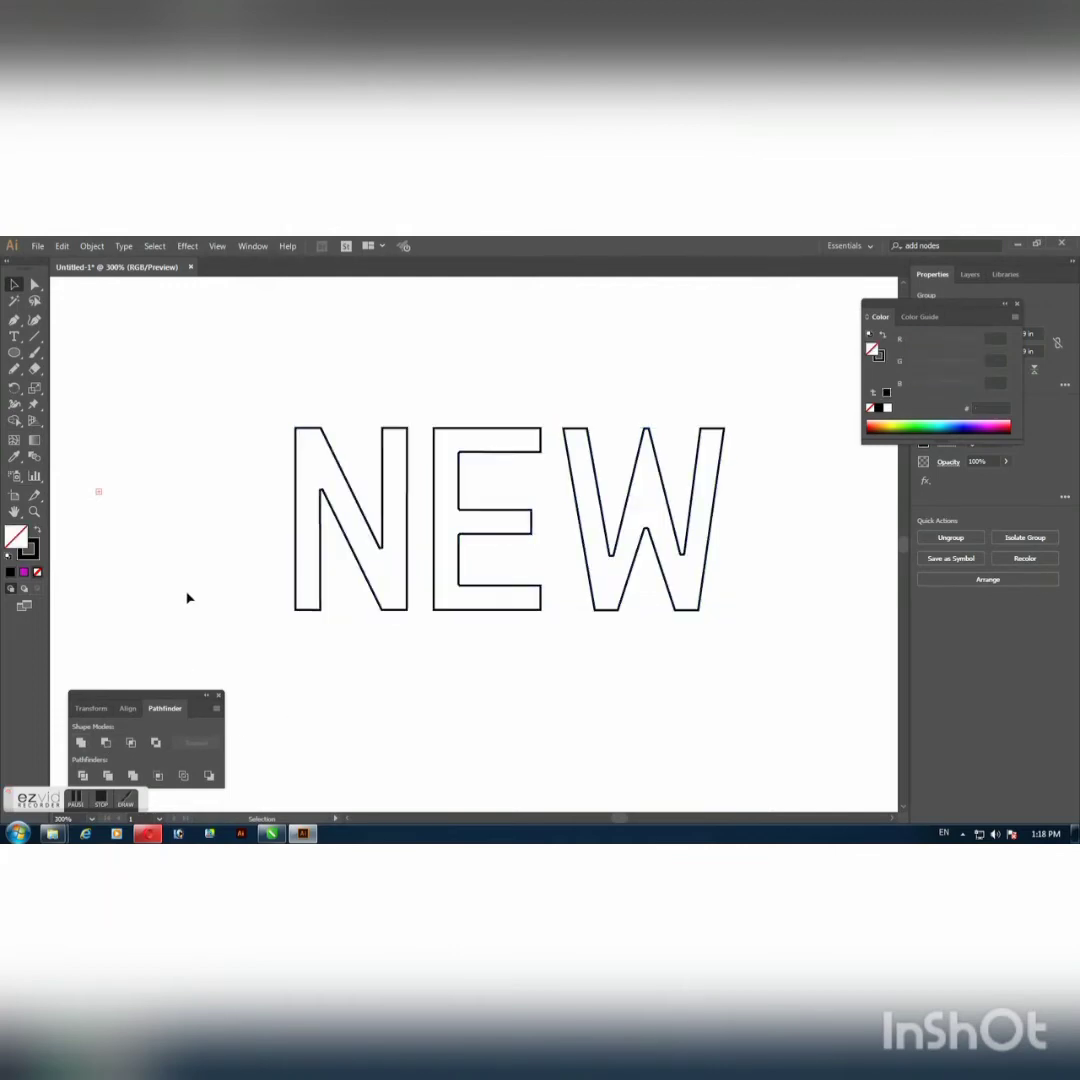
{"action": "left_click", "coordinate": [218, 695]}
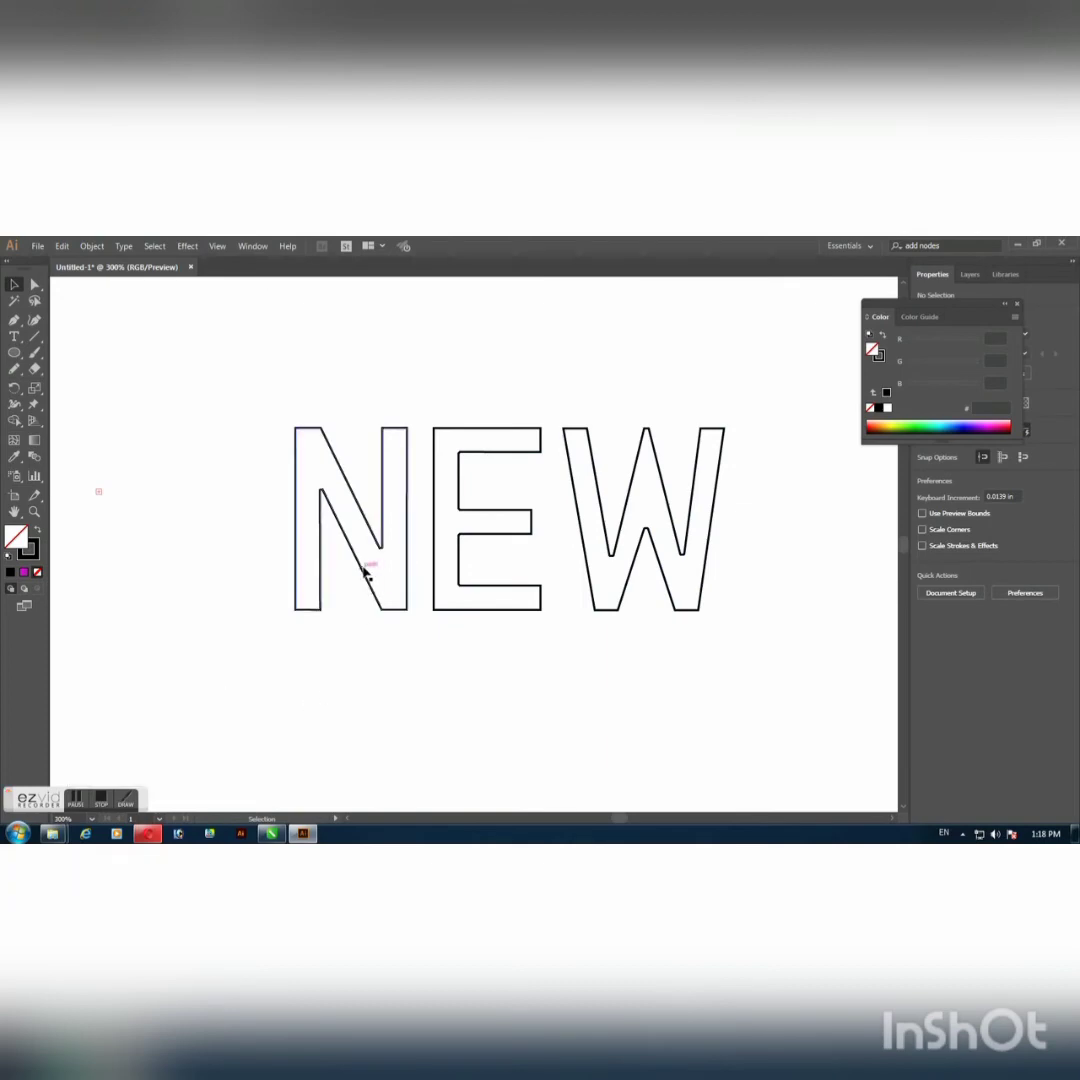
{"action": "left_click", "coordinate": [340, 470]}
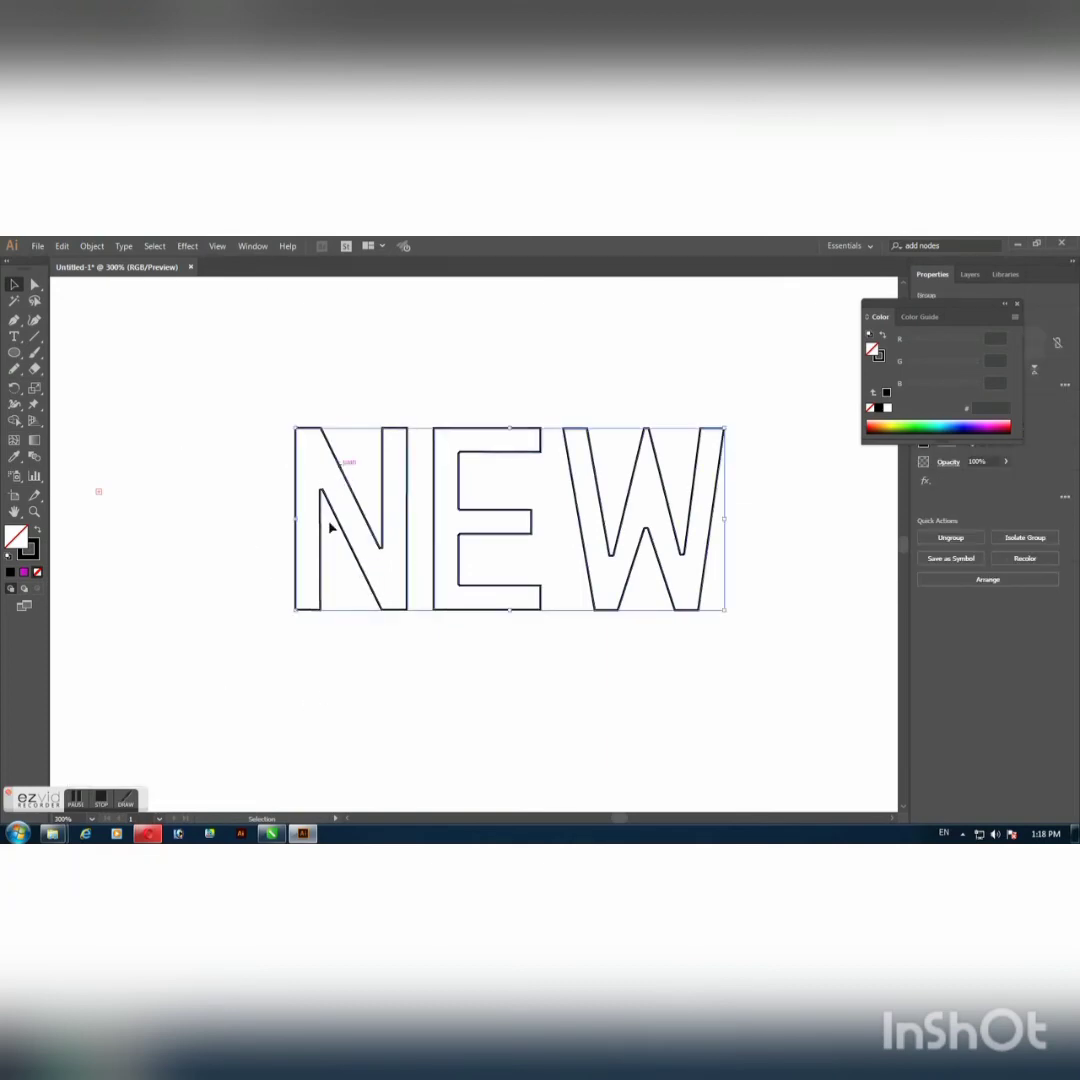
{"action": "left_click", "coordinate": [393, 697]}
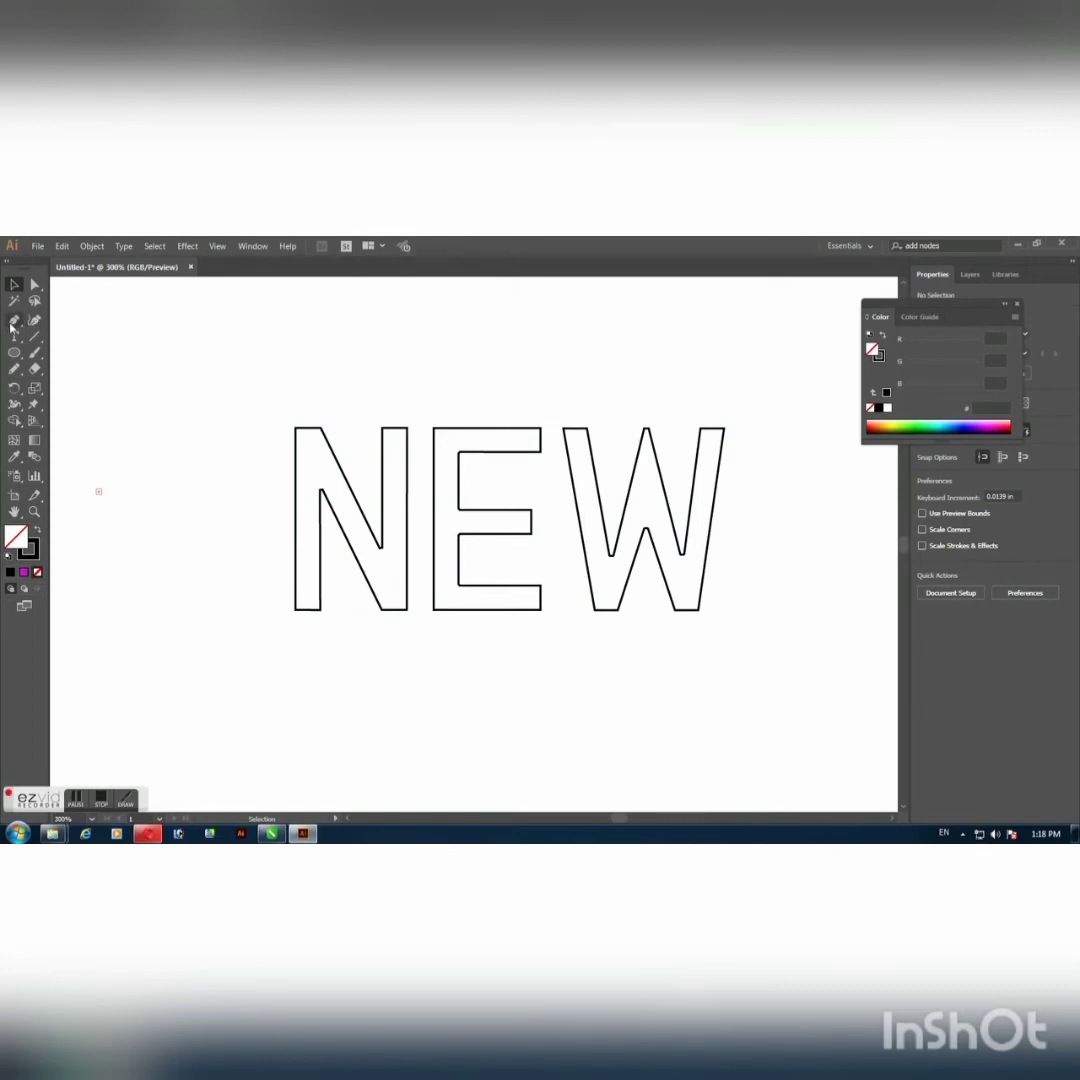
Step: Trace single-line paths down the middle of the outlined N, E and W with the Pen tool, starting at the N's left stem
{"action": "left_click", "coordinate": [14, 321]}
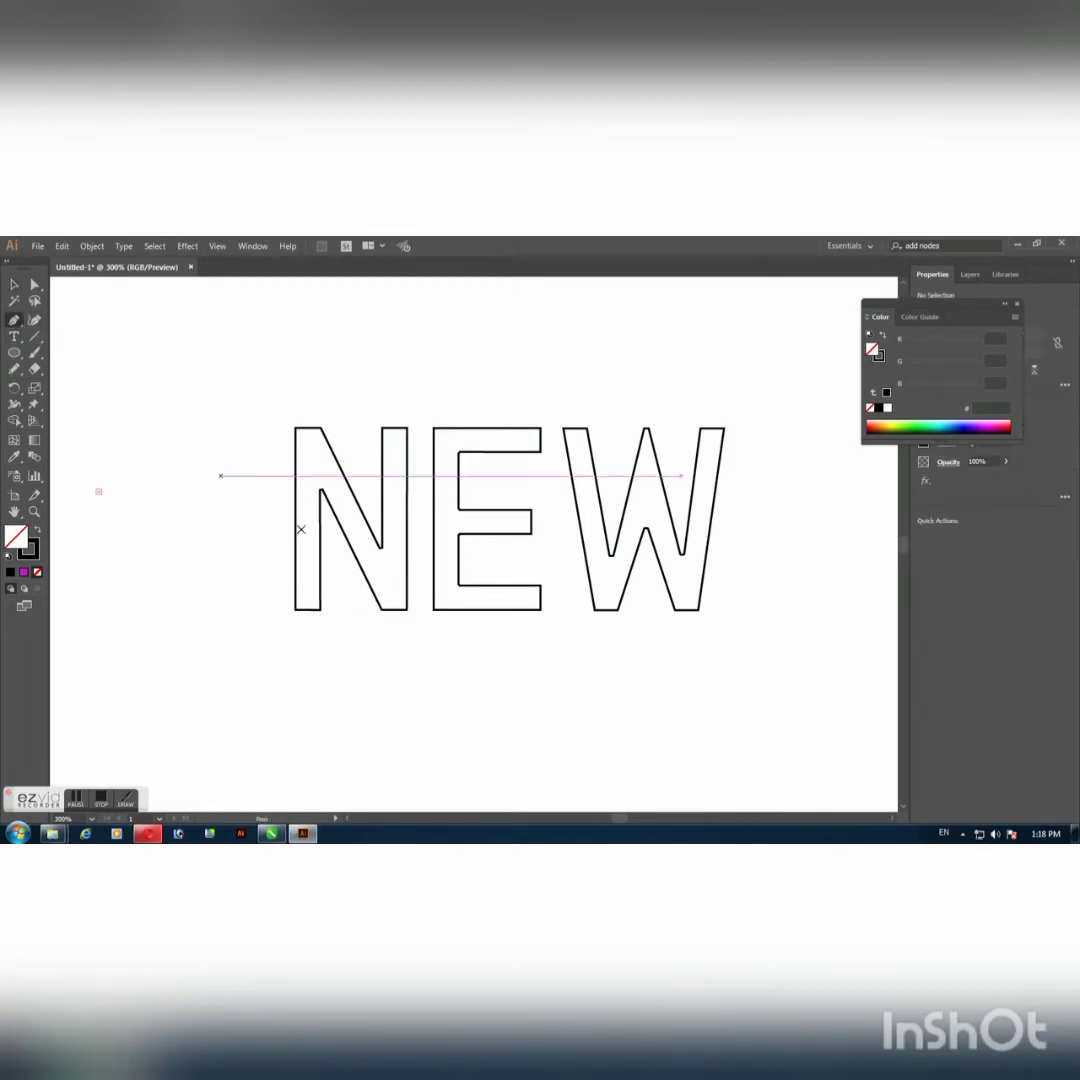
{"action": "left_click", "coordinate": [305, 600]}
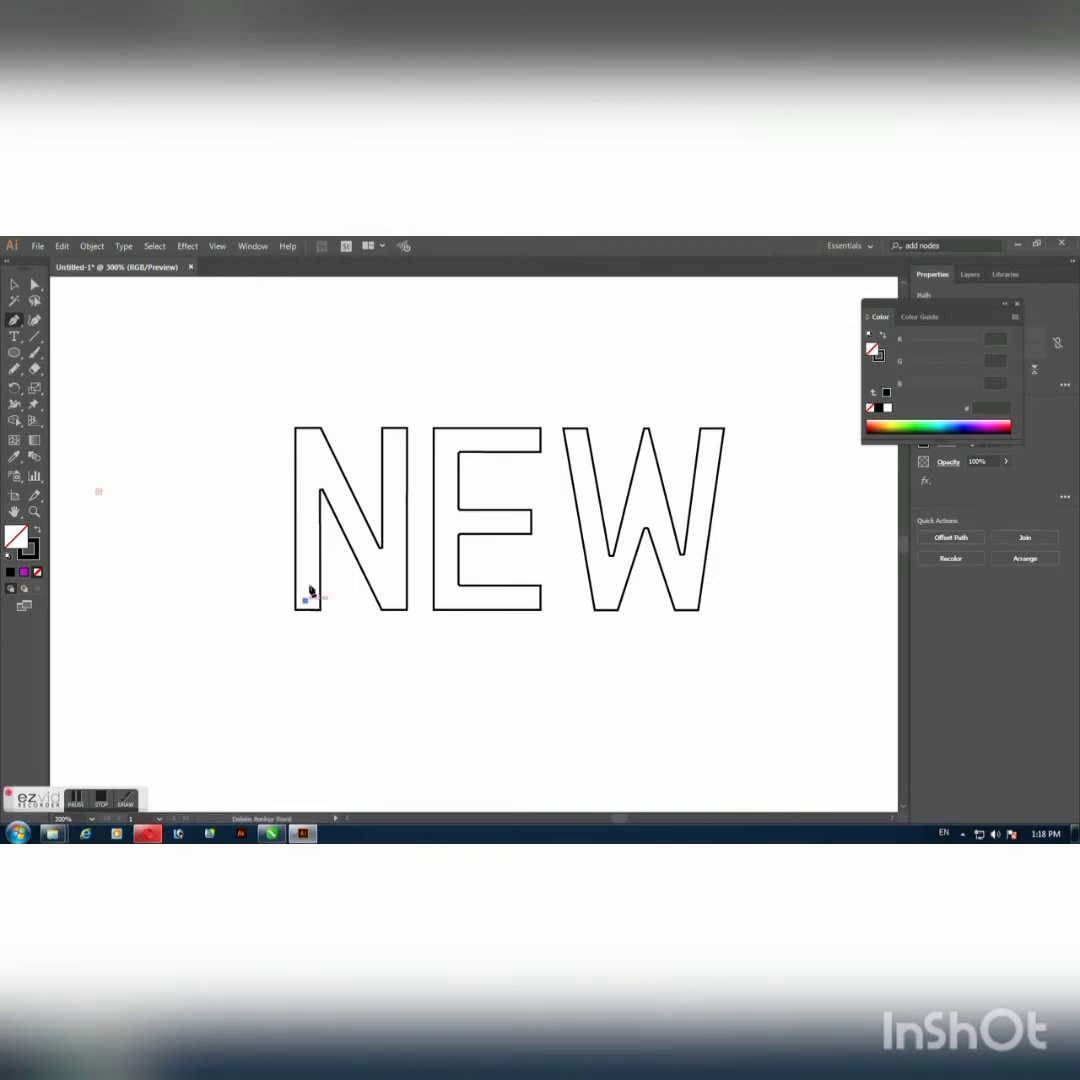
{"action": "left_click", "coordinate": [306, 439]}
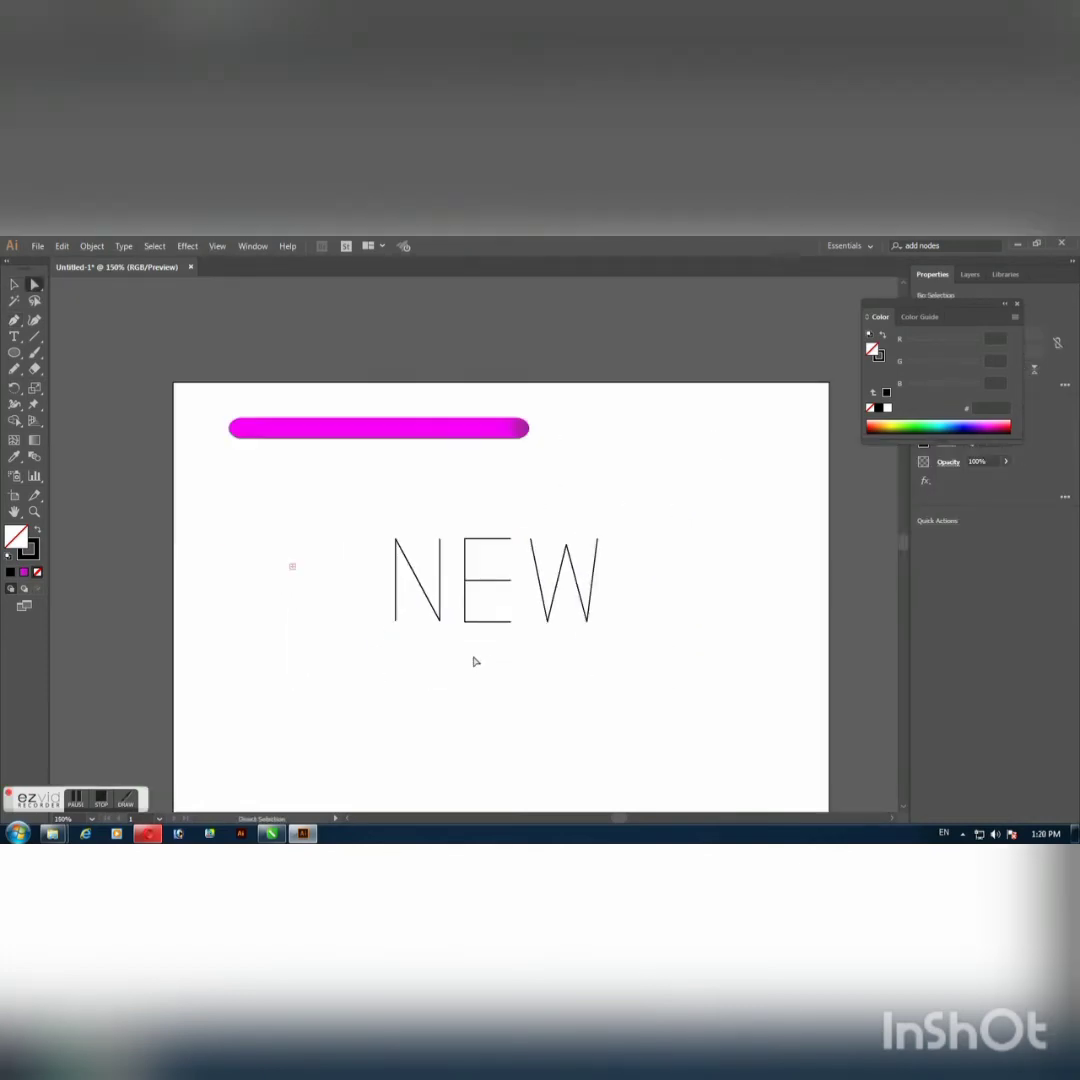
{"action": "left_click", "coordinate": [493, 584]}
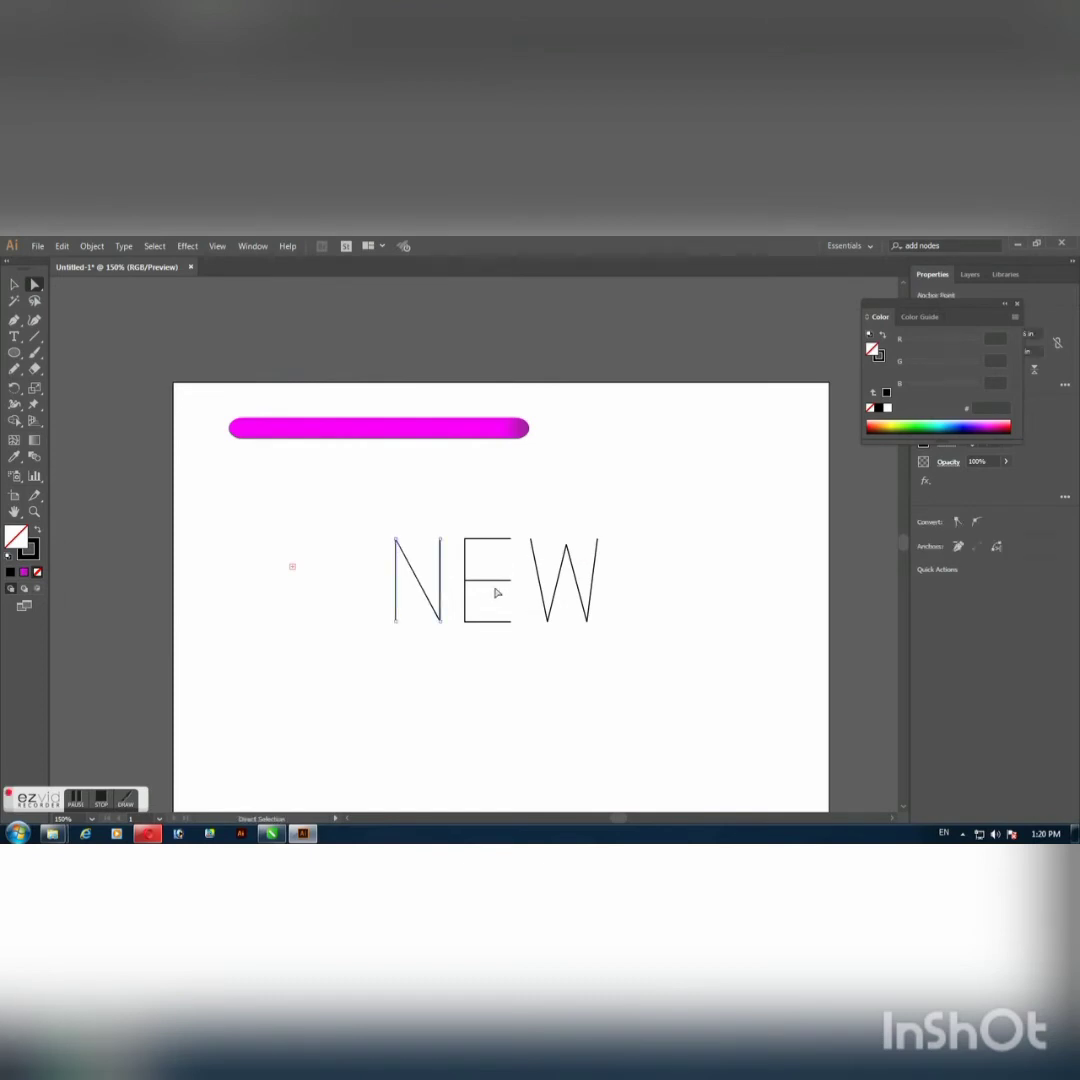
{"action": "left_click", "coordinate": [495, 585]}
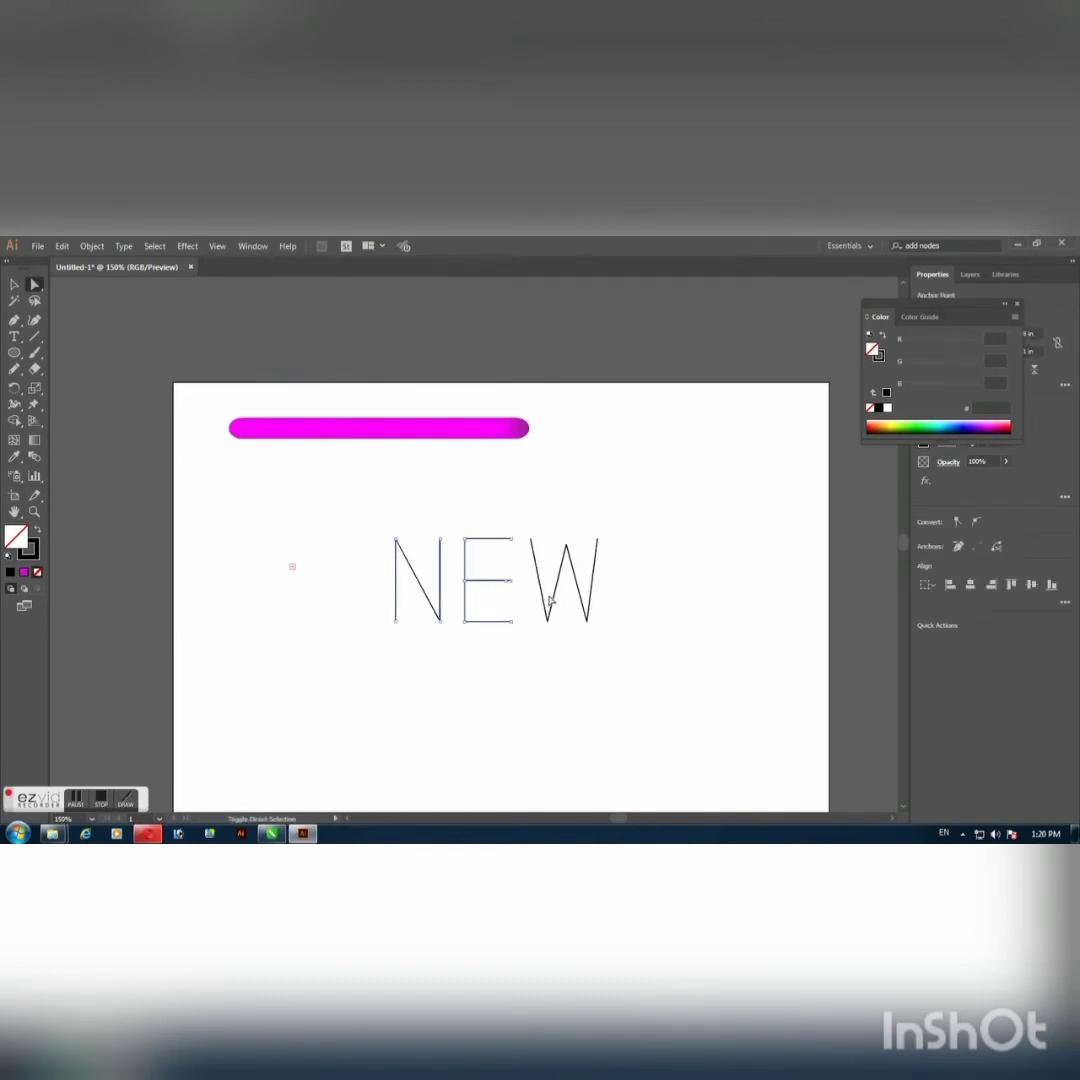
{"action": "left_click", "coordinate": [560, 653]}
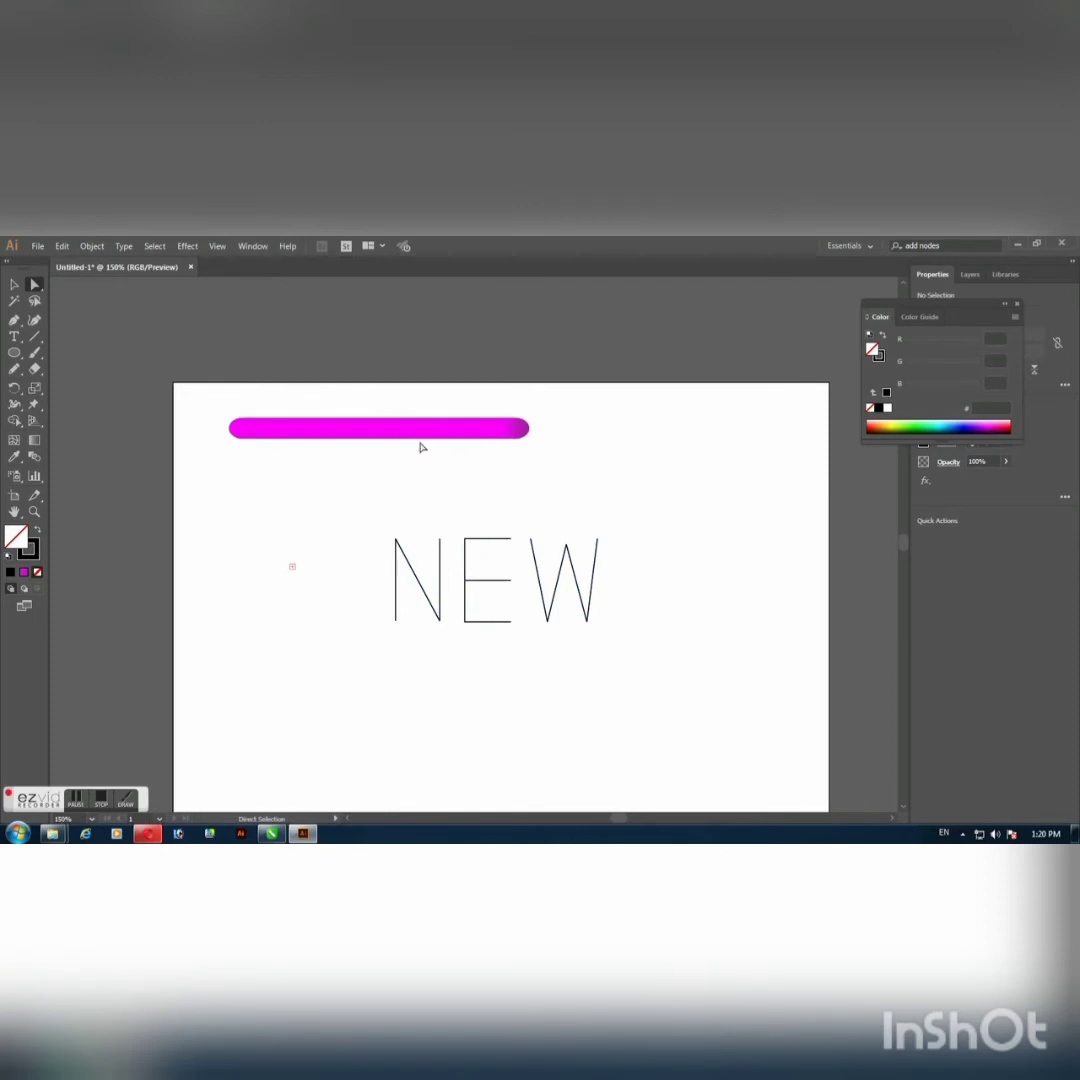
Step: Select the magenta blend bar together with the N path and replace the blend's spine with that path
{"action": "left_click", "coordinate": [417, 431]}
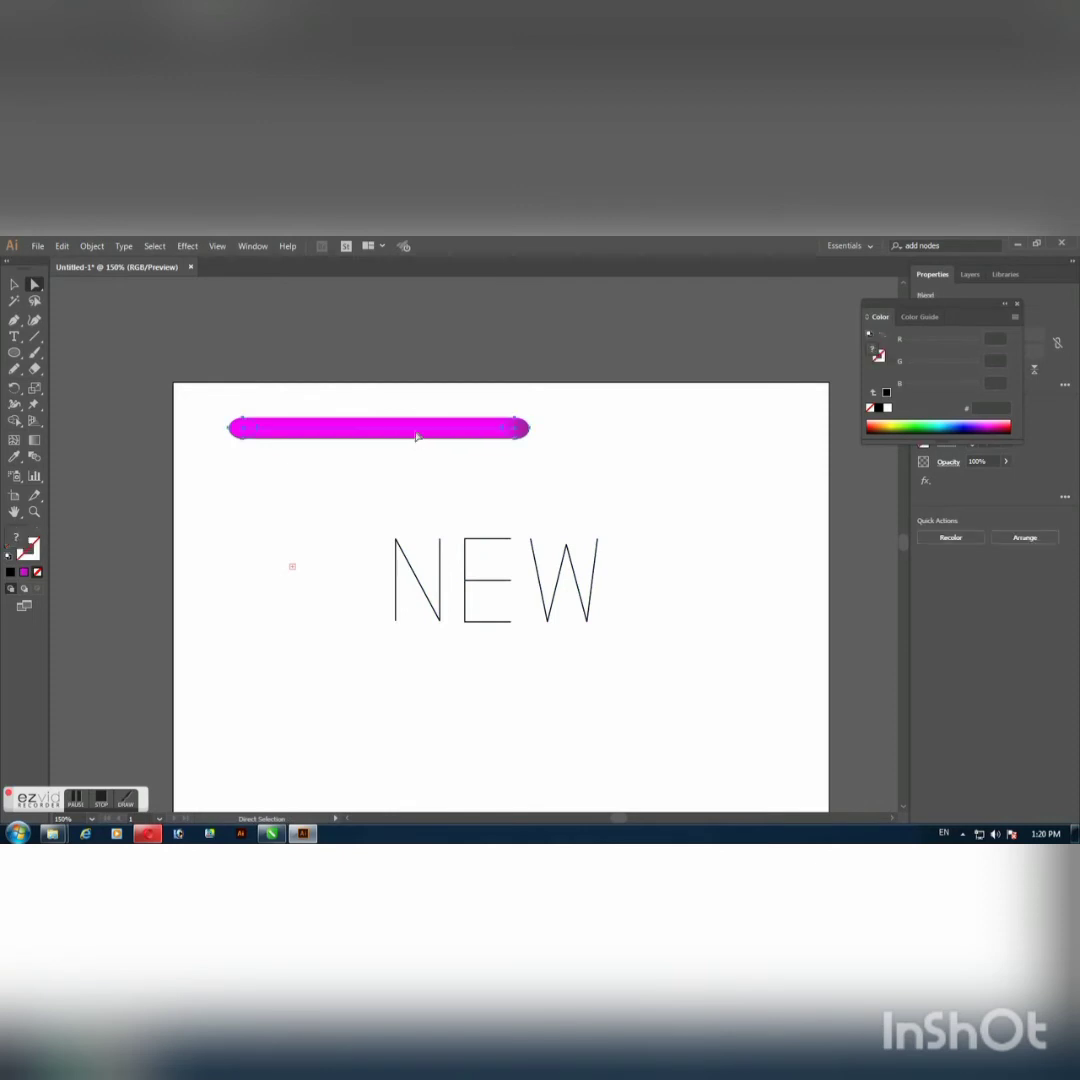
{"action": "left_click", "coordinate": [411, 568], "text": "shift"}
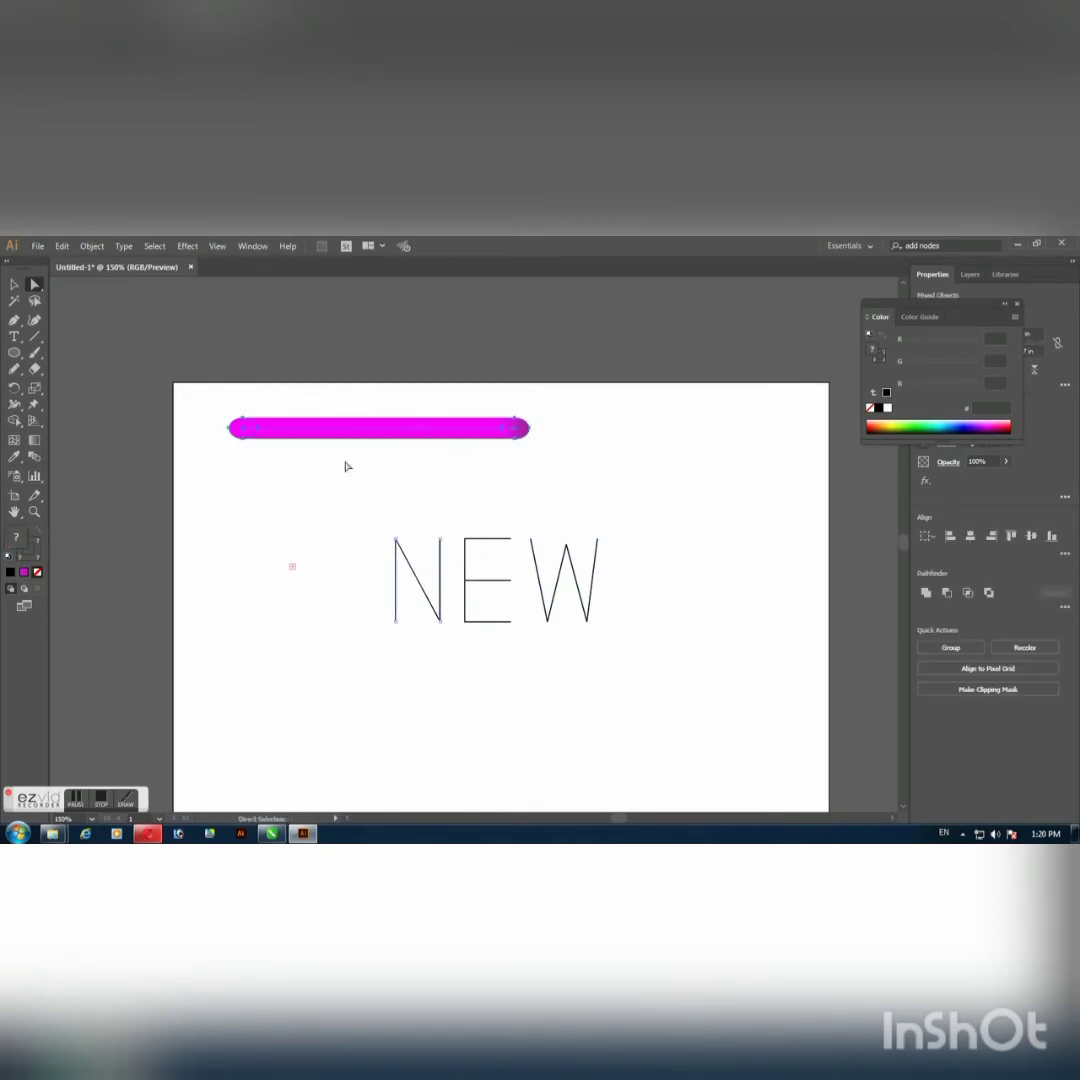
{"action": "left_click", "coordinate": [92, 246]}
{"action": "mouse_move", "coordinate": [120, 603]}
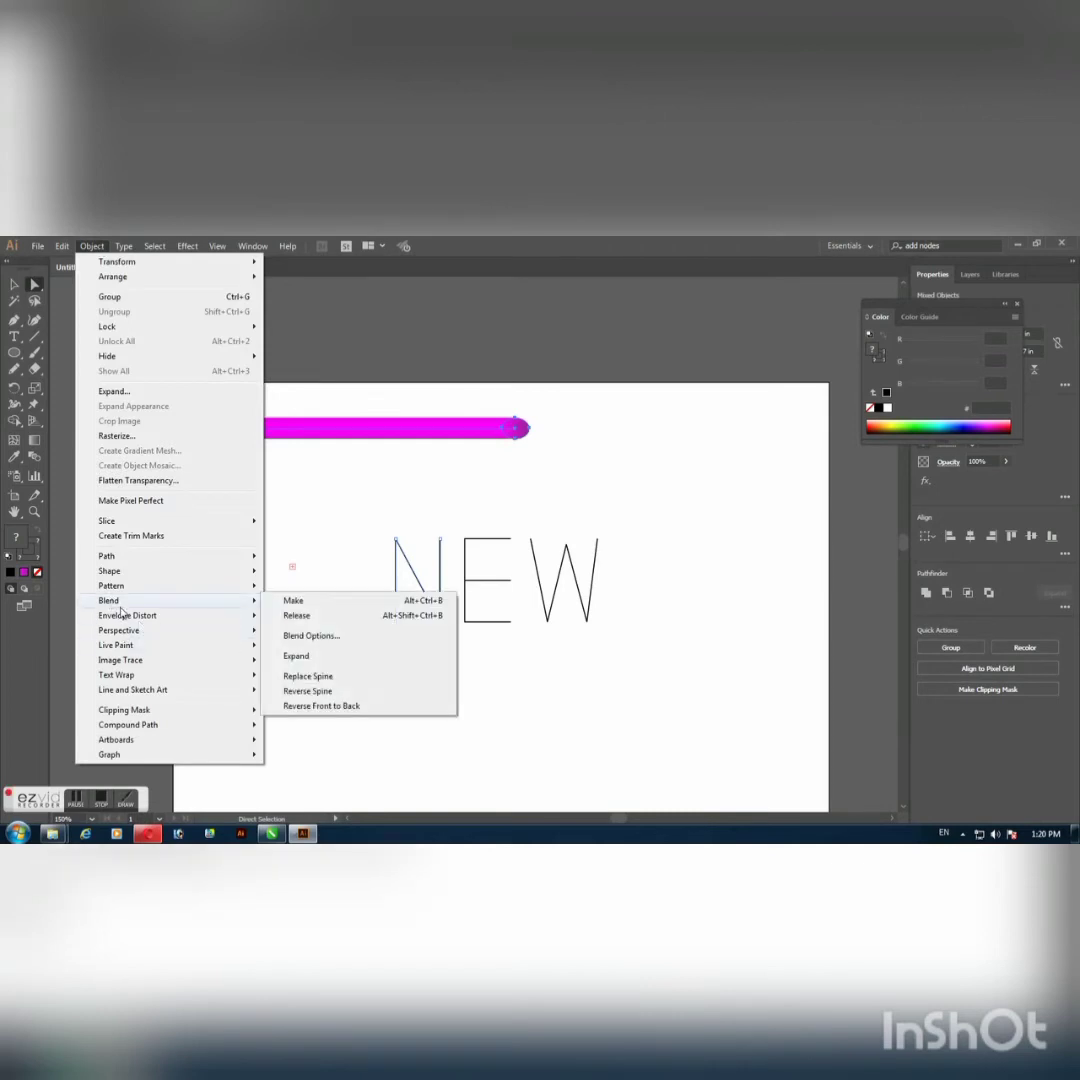
{"action": "left_click", "coordinate": [337, 677]}
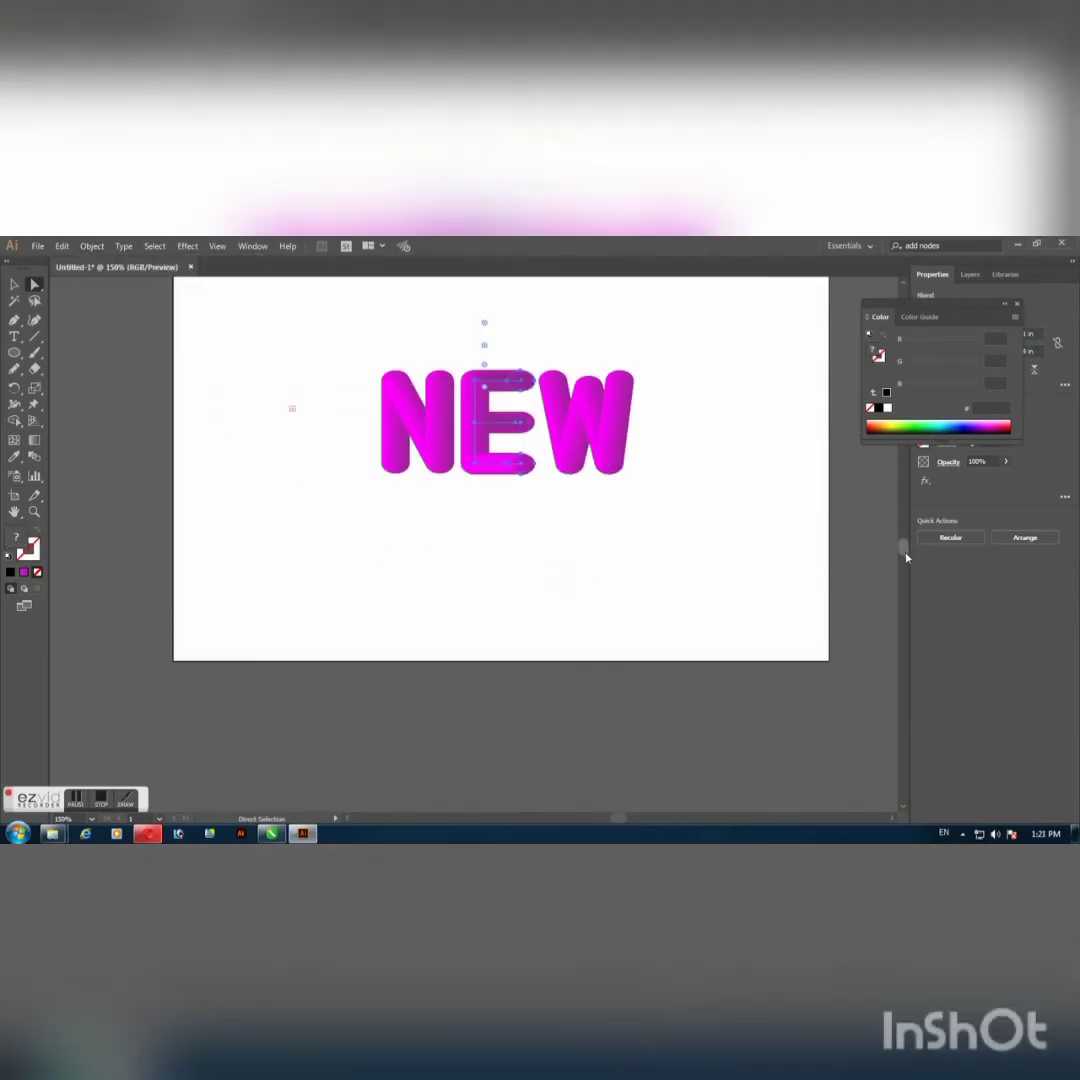
Step: Nudge the tubular E and W slightly left, closer to the N
{"action": "scroll", "coordinate": [906, 557], "scroll_direction": "down", "scroll_amount": 2}
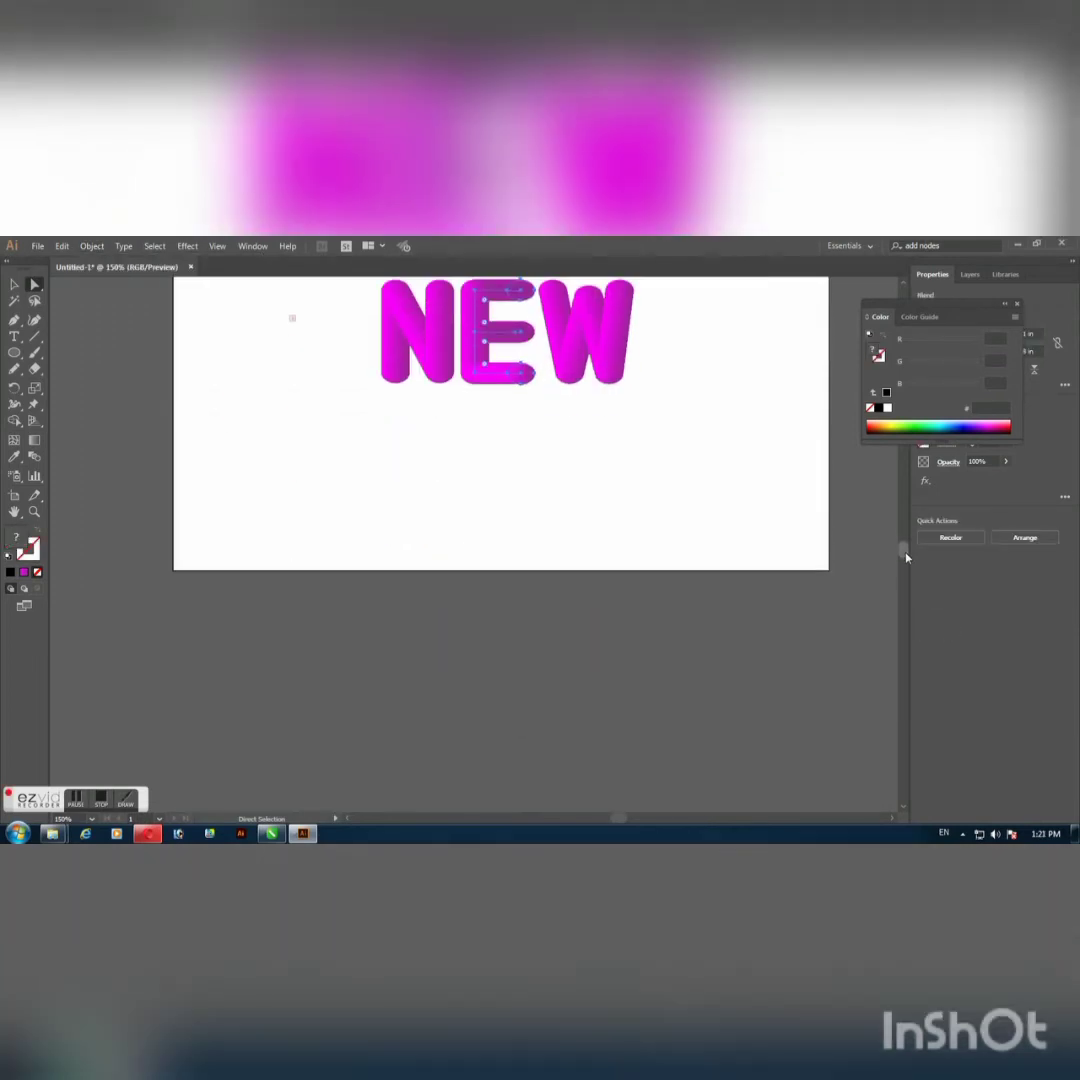
{"action": "scroll", "coordinate": [906, 552], "scroll_direction": "up", "scroll_amount": 5}
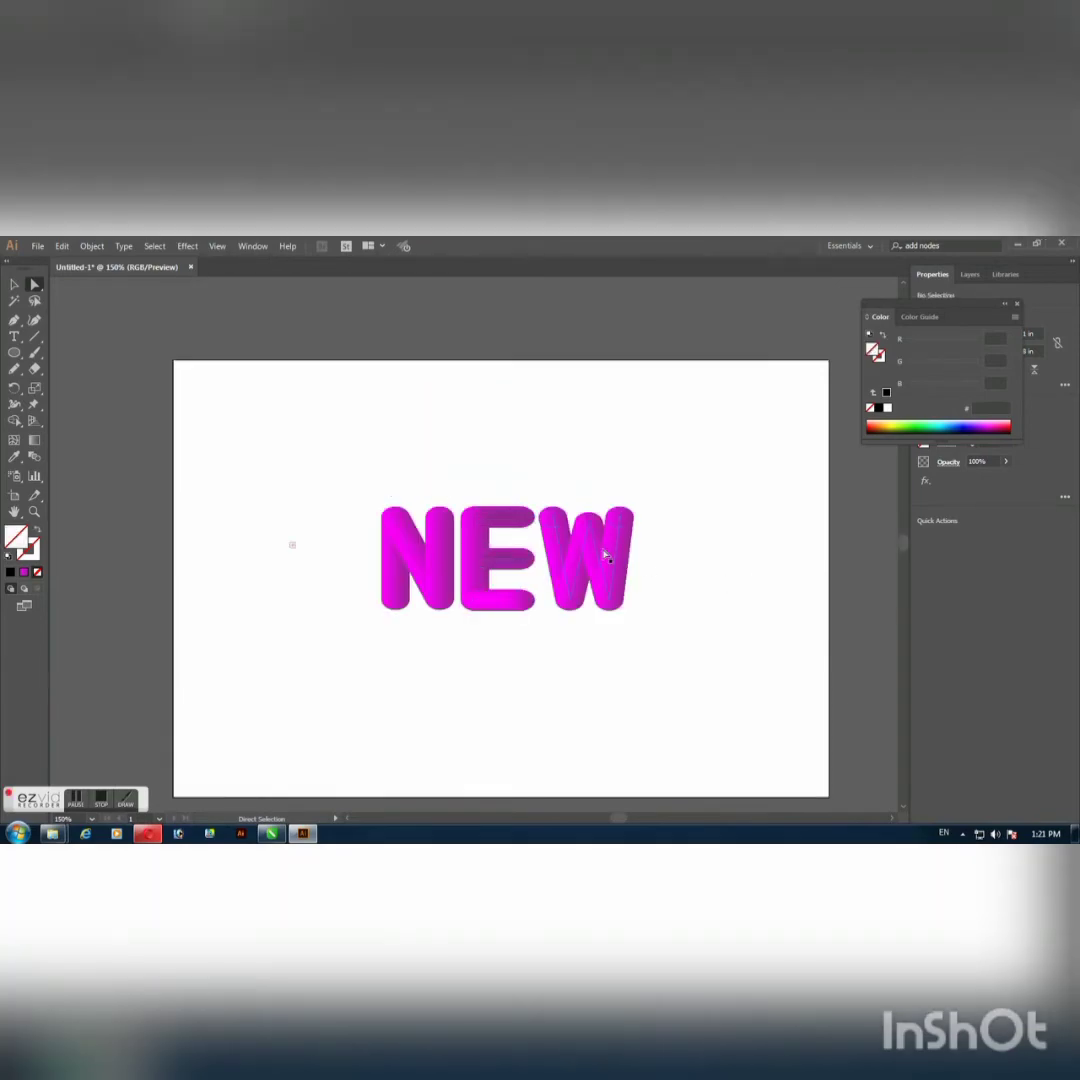
{"action": "left_click", "coordinate": [604, 552]}
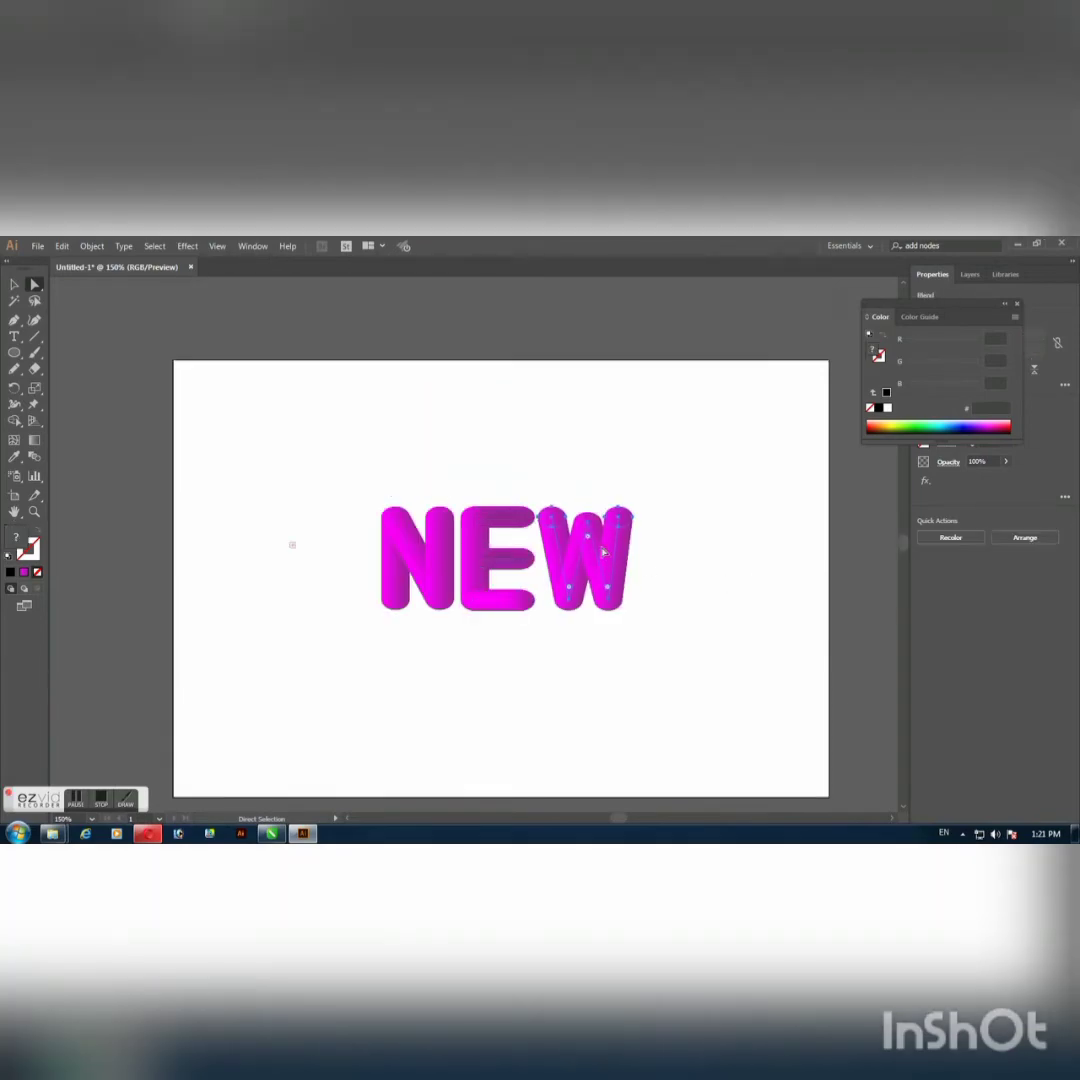
{"action": "left_click", "coordinate": [502, 557]}
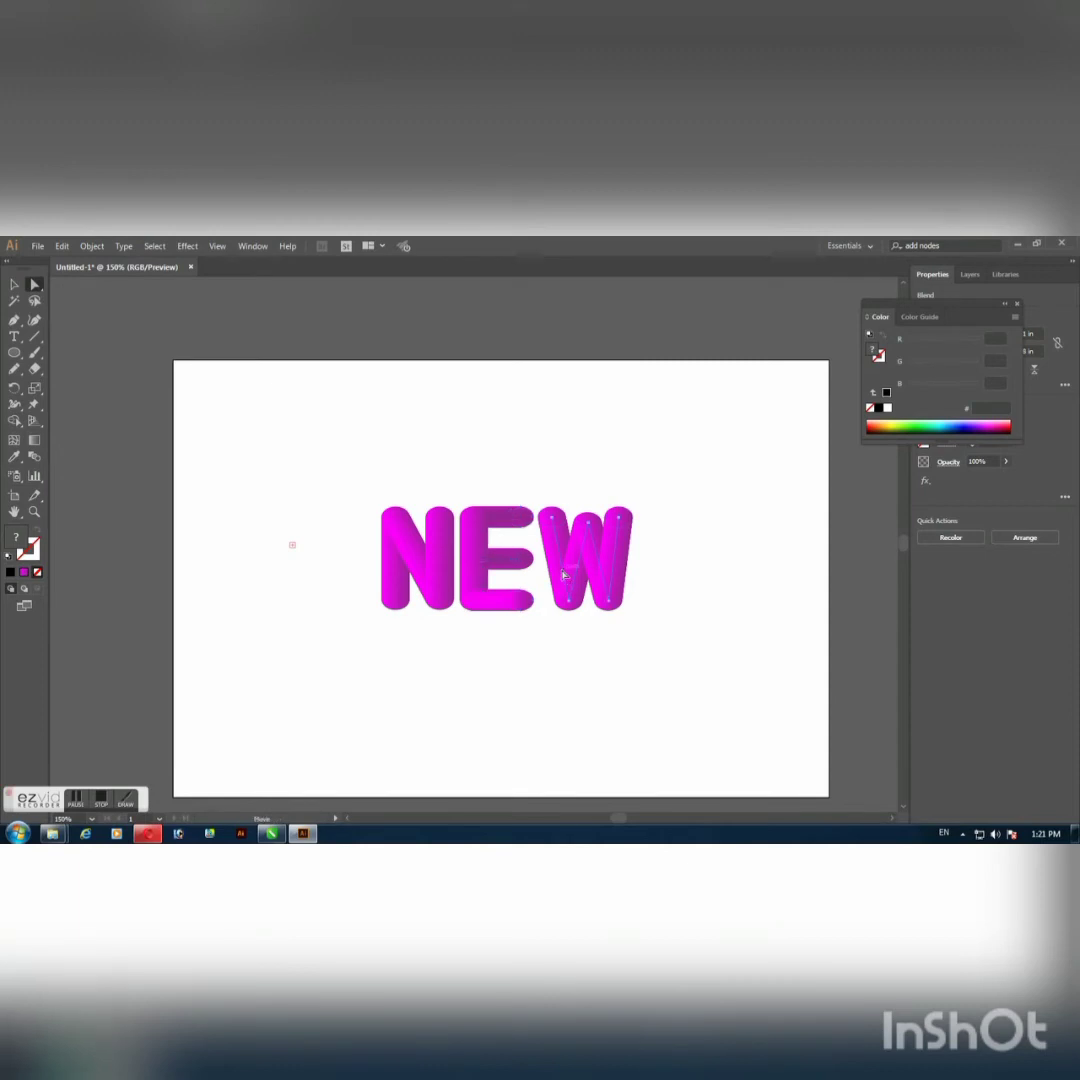
{"action": "left_click", "coordinate": [698, 578]}
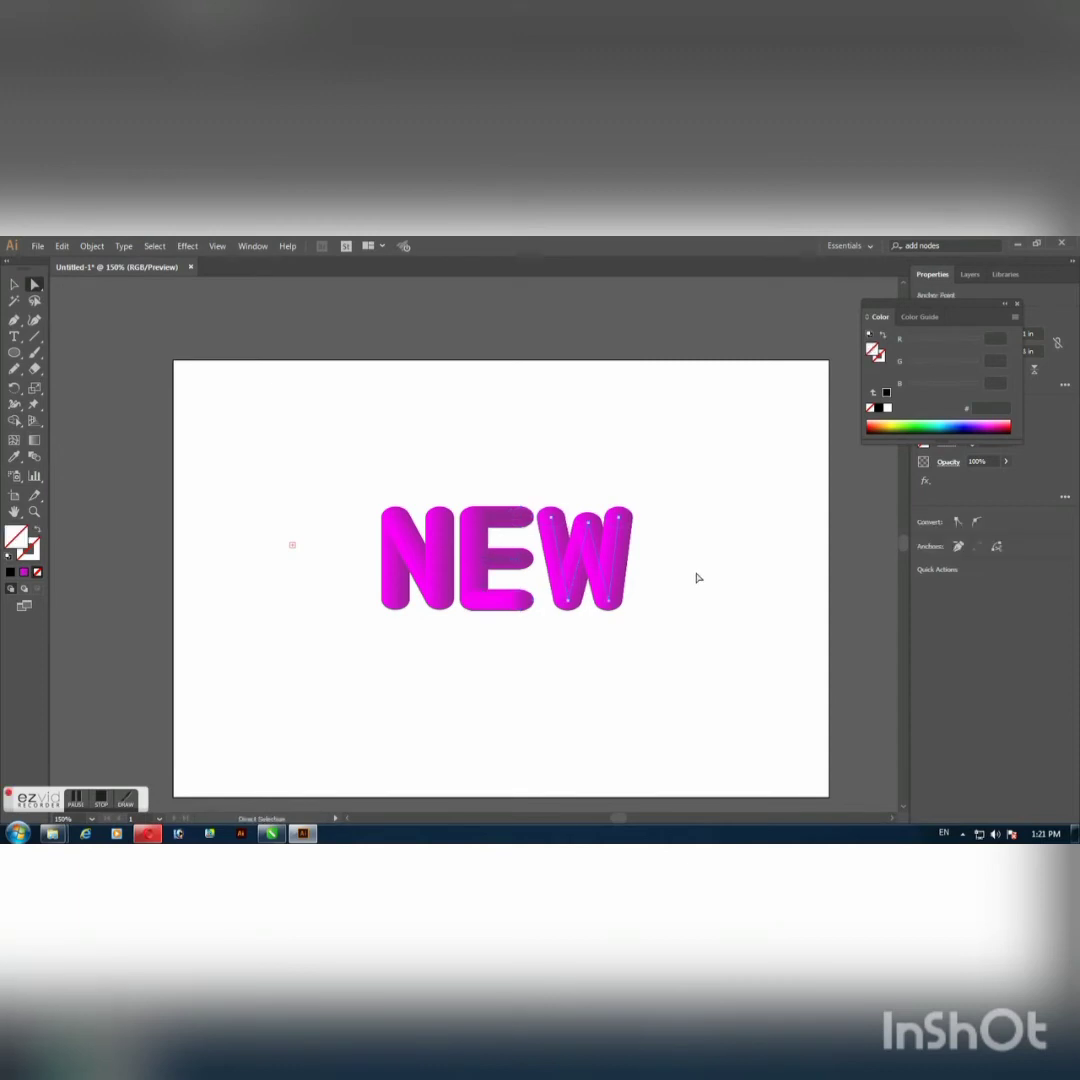
Step: Widen the tubular W slightly outward to the right and the tubular N slightly outward to the left
{"action": "left_click", "coordinate": [632, 566]}
{"action": "key", "text": "v"}
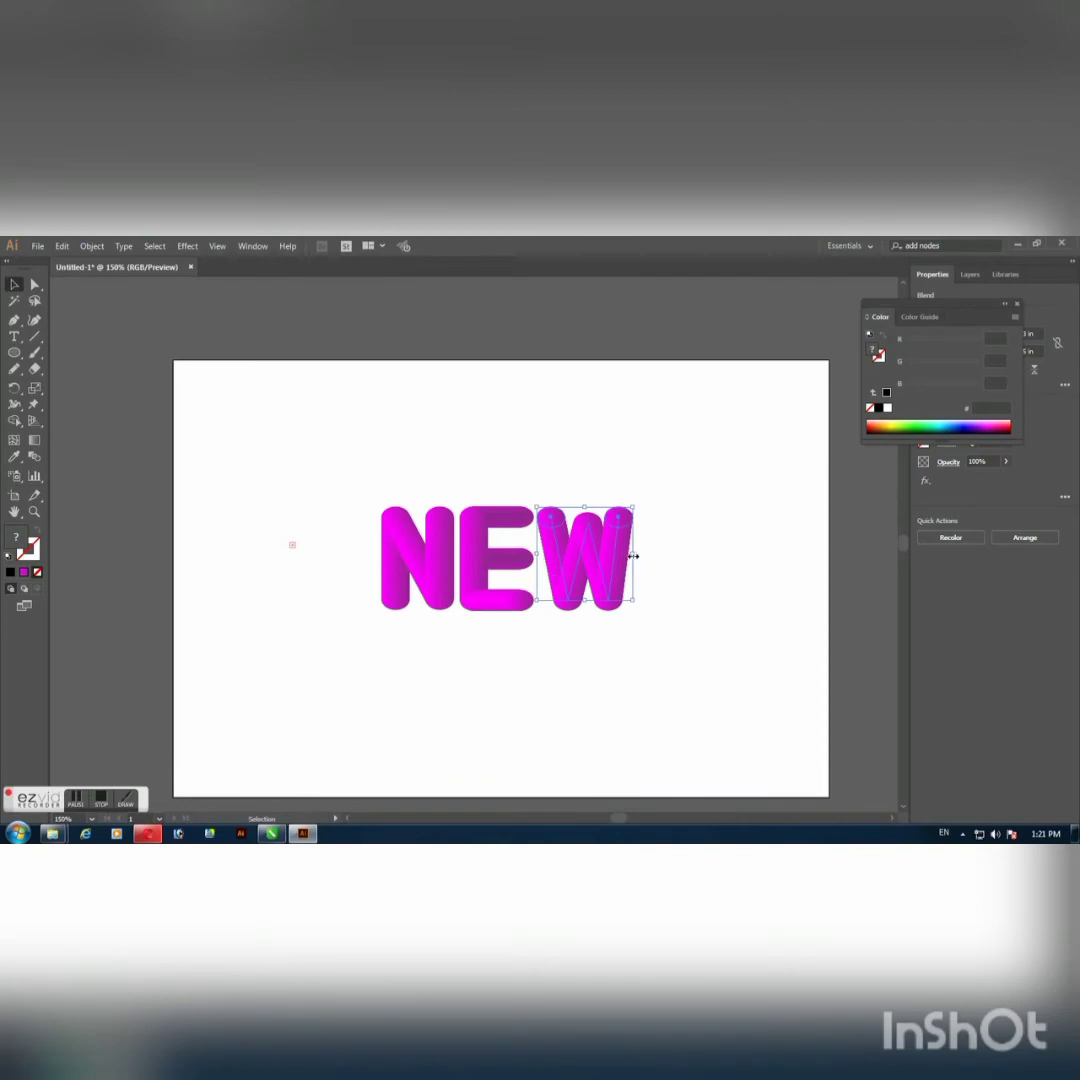
{"action": "left_click_drag", "start_coordinate": [633, 556], "coordinate": [645, 556]}
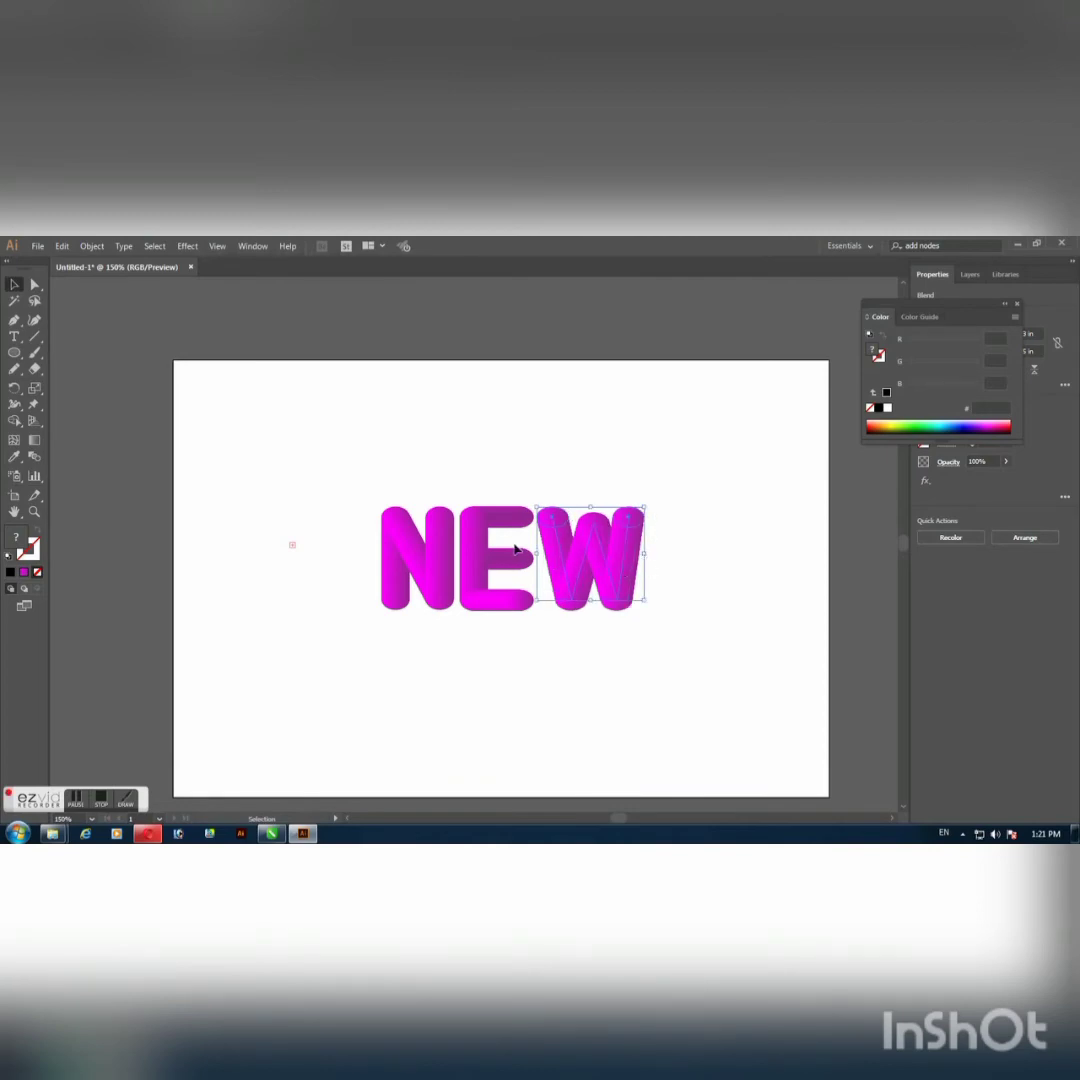
{"action": "left_click", "coordinate": [381, 555]}
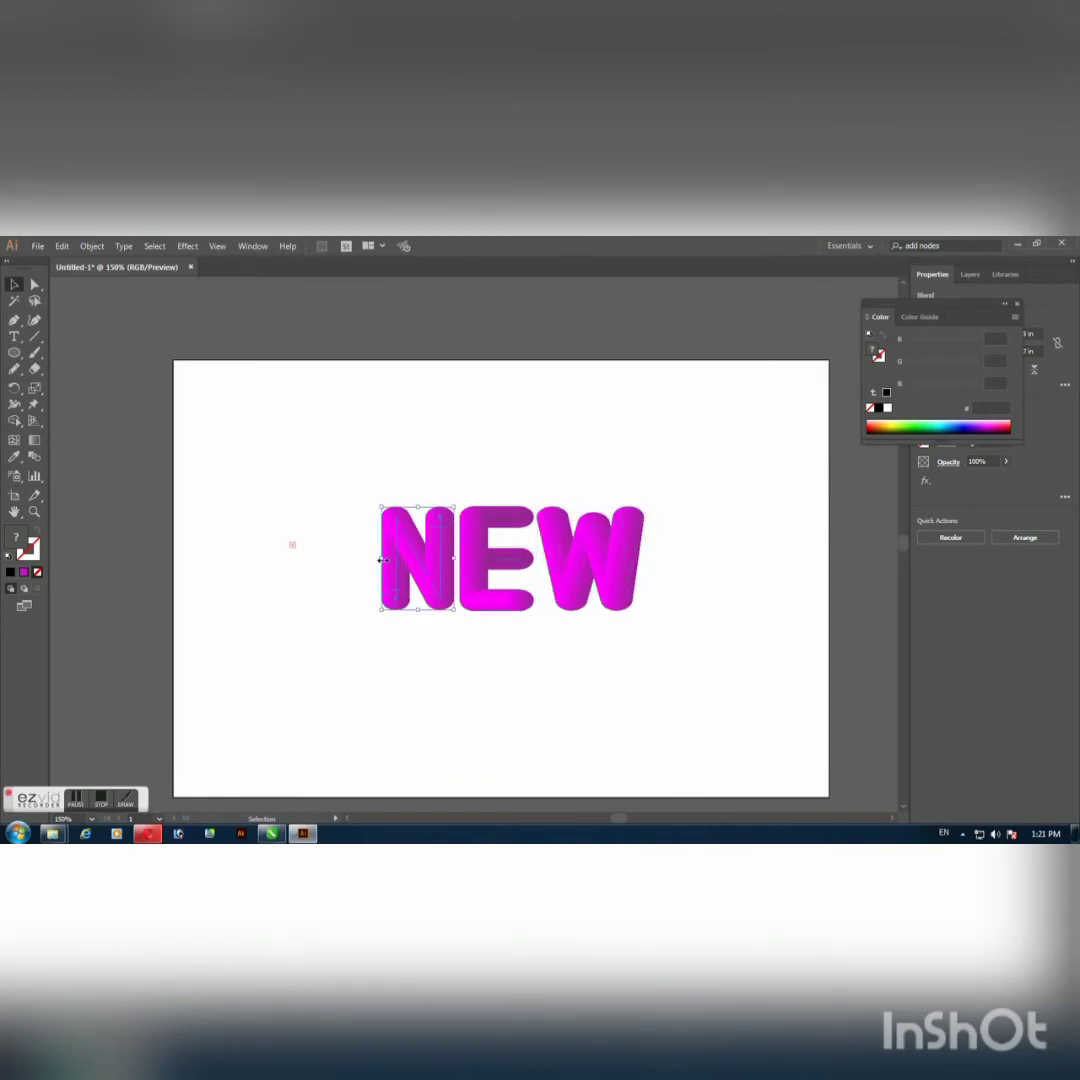
{"action": "left_click_drag", "start_coordinate": [381, 560], "coordinate": [368, 560]}
{"action": "left_click", "coordinate": [422, 646]}
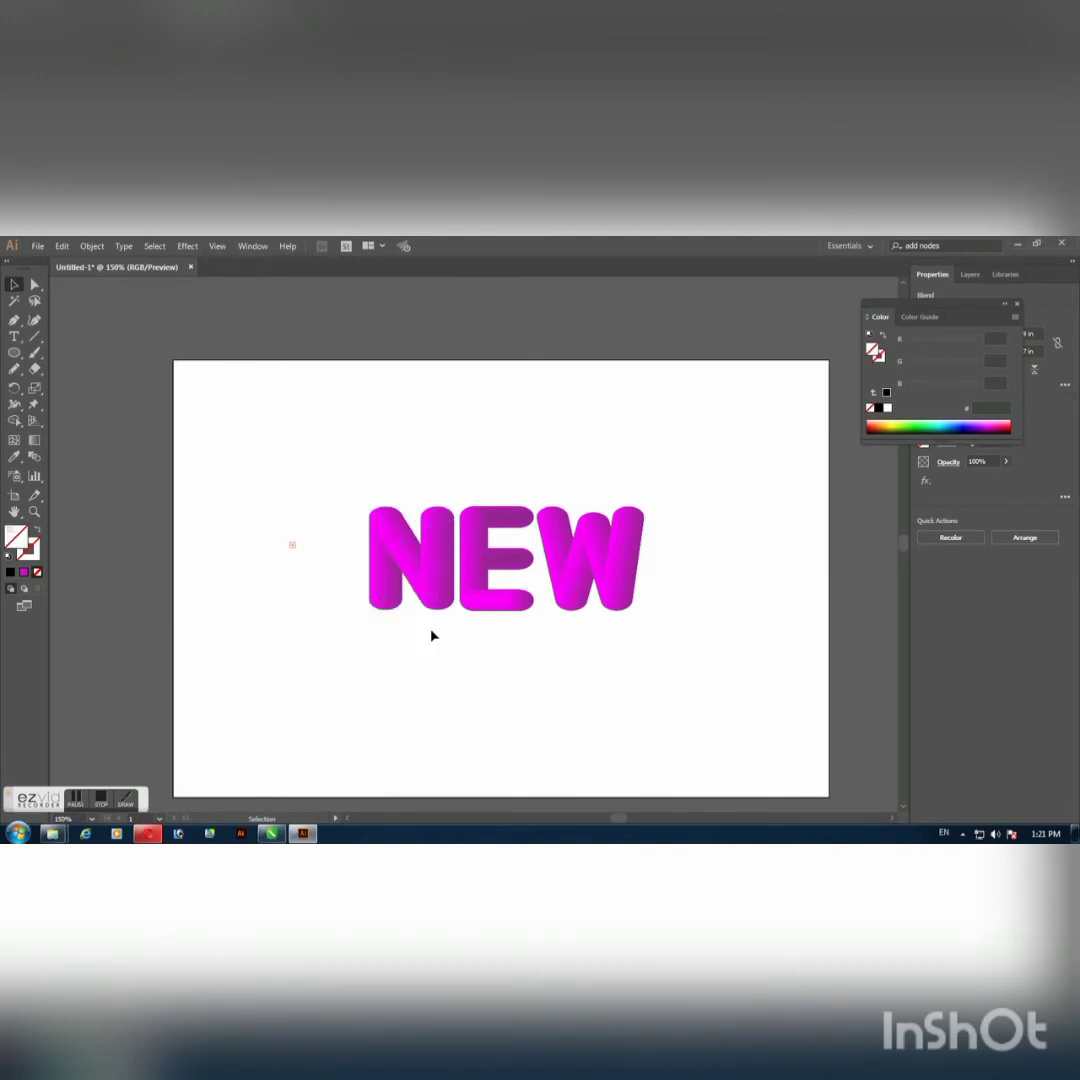
Step: Draw a 9 by 6 in white rectangle covering the whole artboard
{"action": "scroll", "coordinate": [484, 578], "scroll_direction": "down", "scroll_amount": 1}
{"action": "key", "text": "g"}
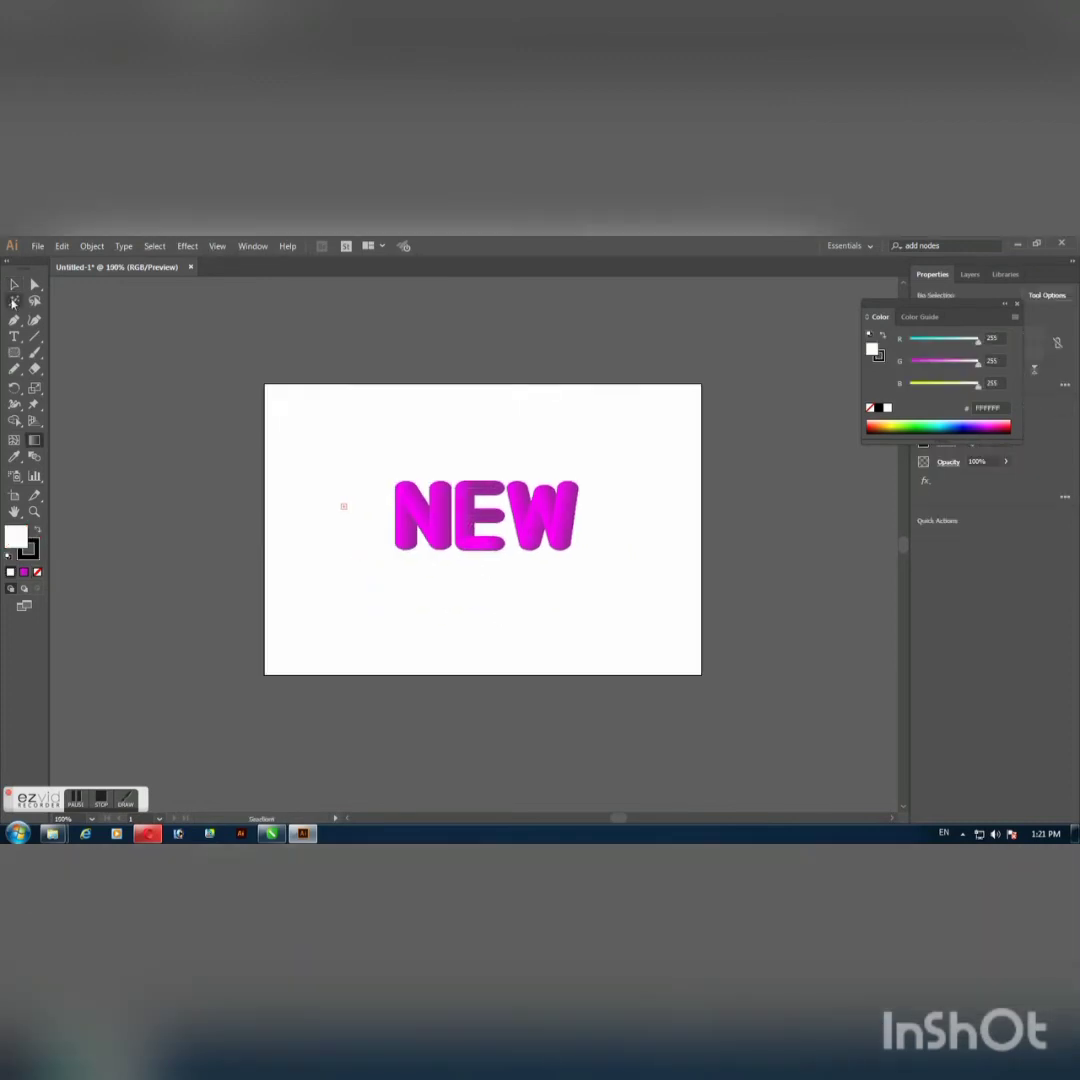
{"action": "left_click", "coordinate": [14, 352]}
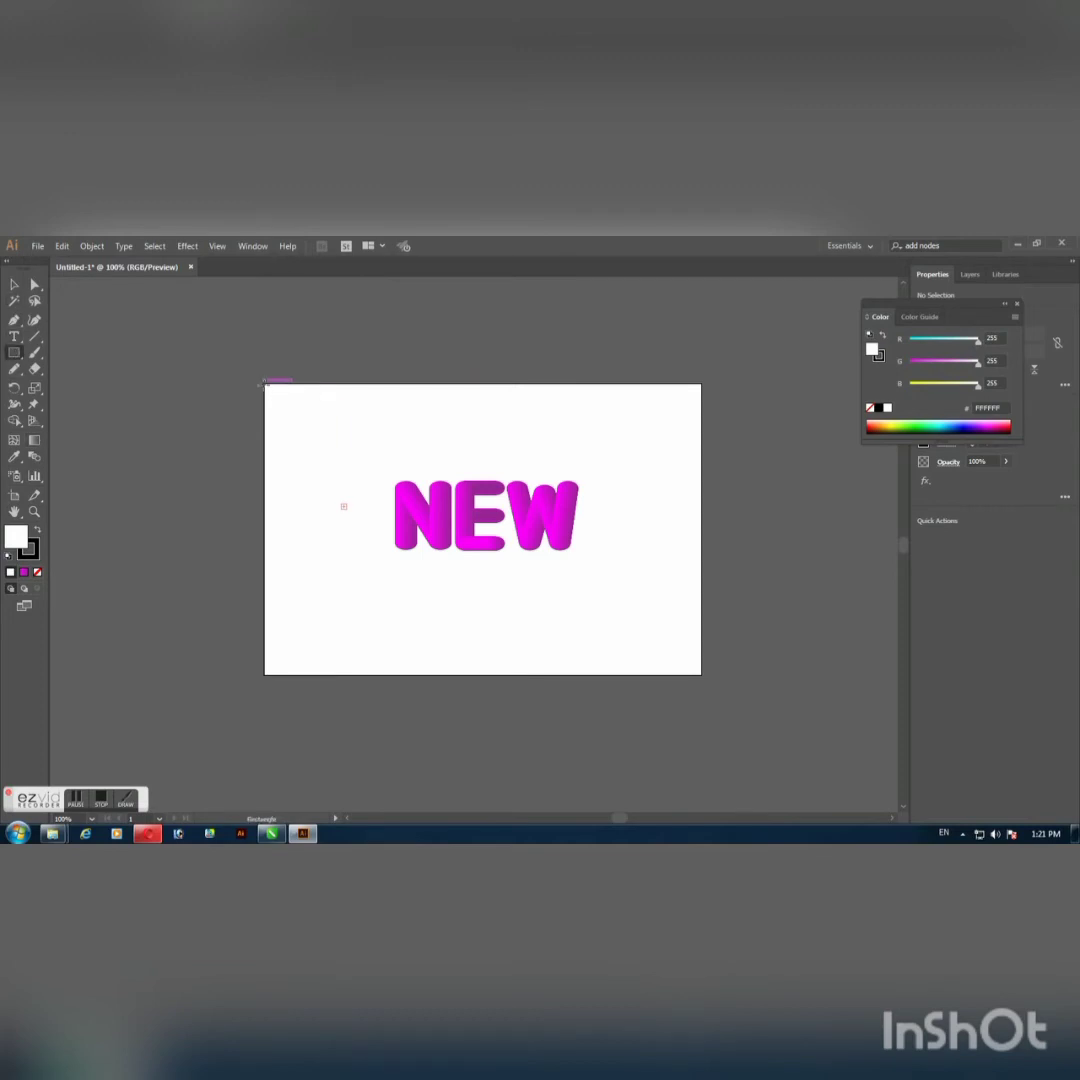
{"action": "left_click_drag", "start_coordinate": [265, 384], "coordinate": [701, 674]}
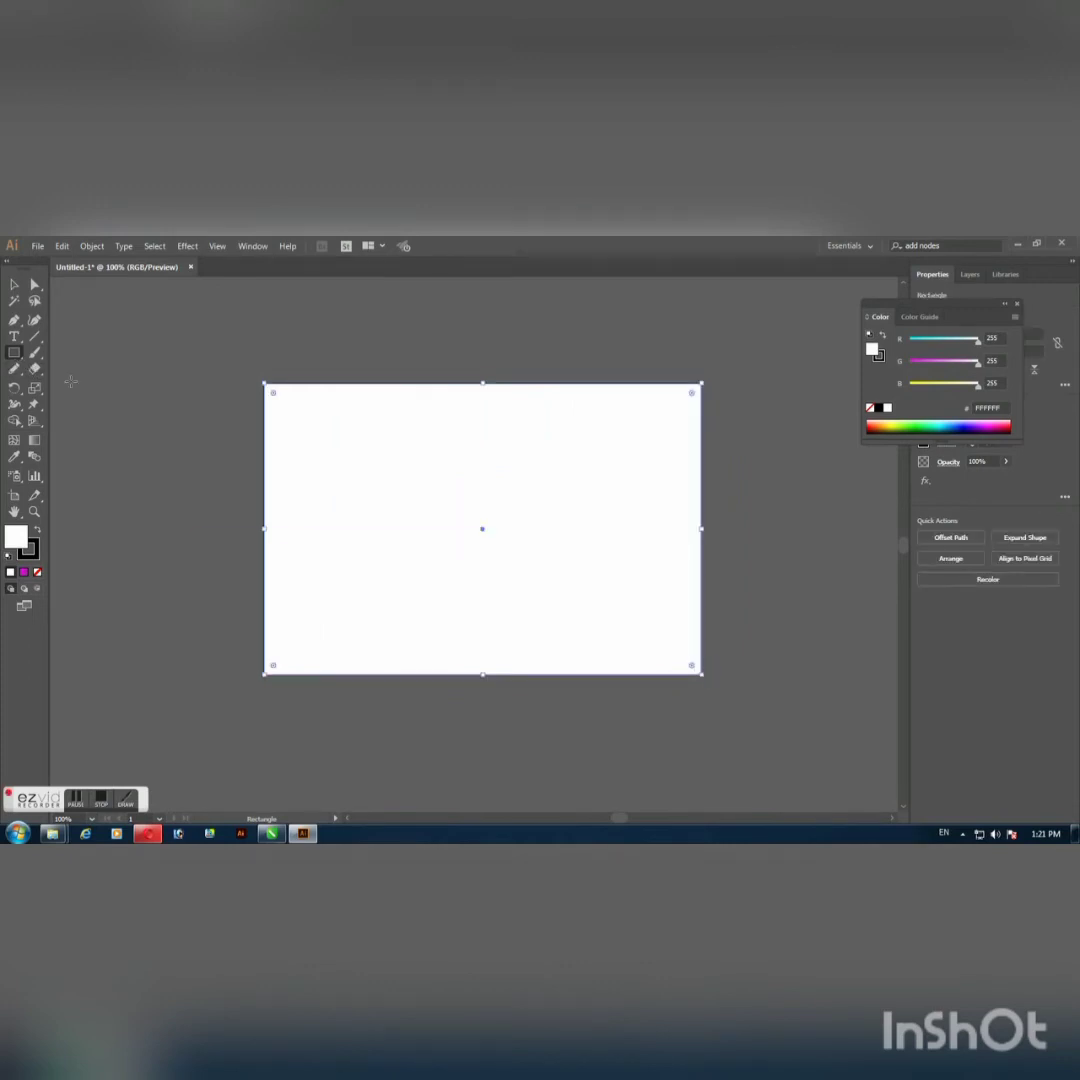
{"action": "left_click", "coordinate": [322, 515]}
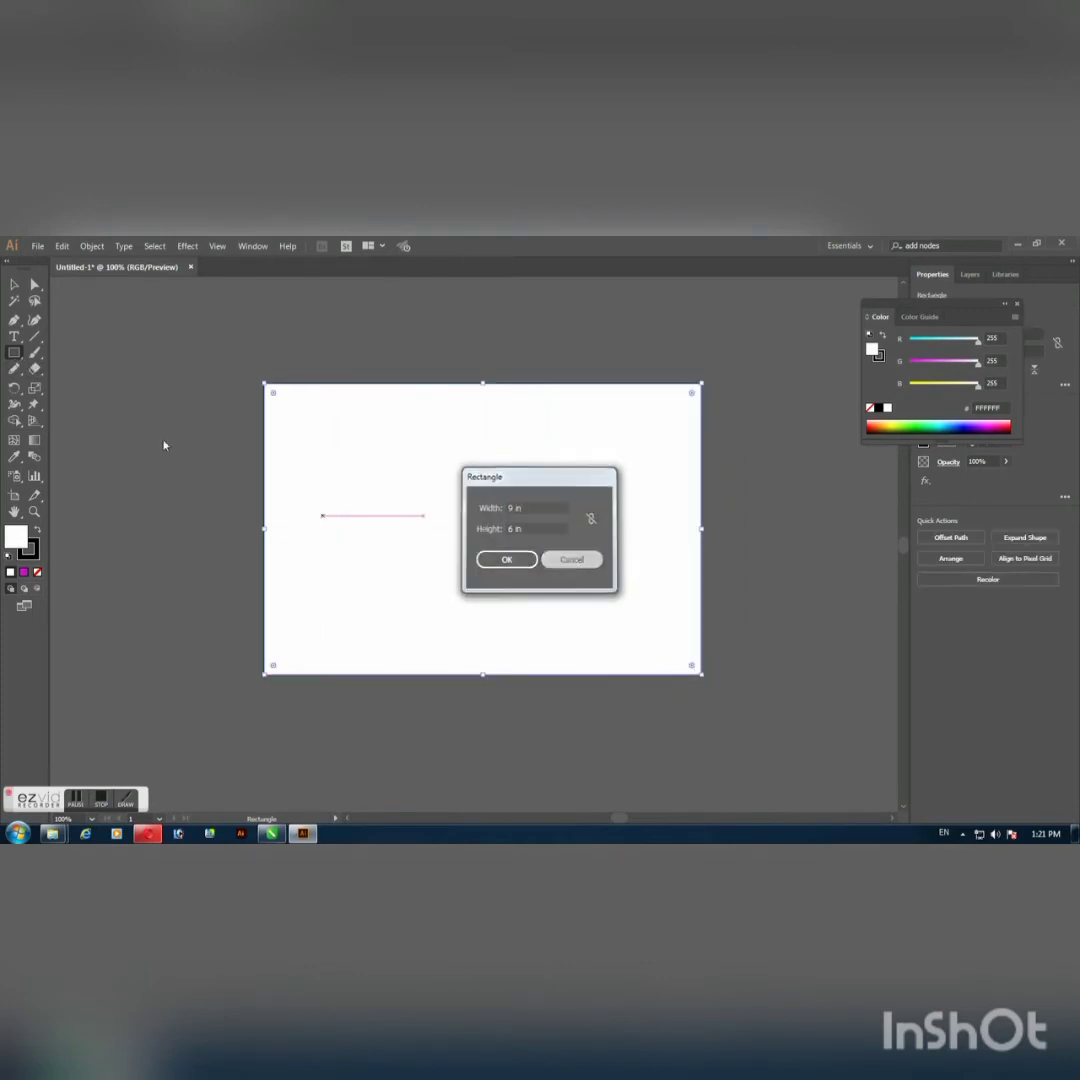
{"action": "key", "text": "Escape"}
Step: Fill the rectangle with the magenta-to-purple linear gradient and lighten its starting stop to pink FFA1FF
{"action": "left_click", "coordinate": [34, 440]}
{"action": "left_click", "coordinate": [396, 561]}
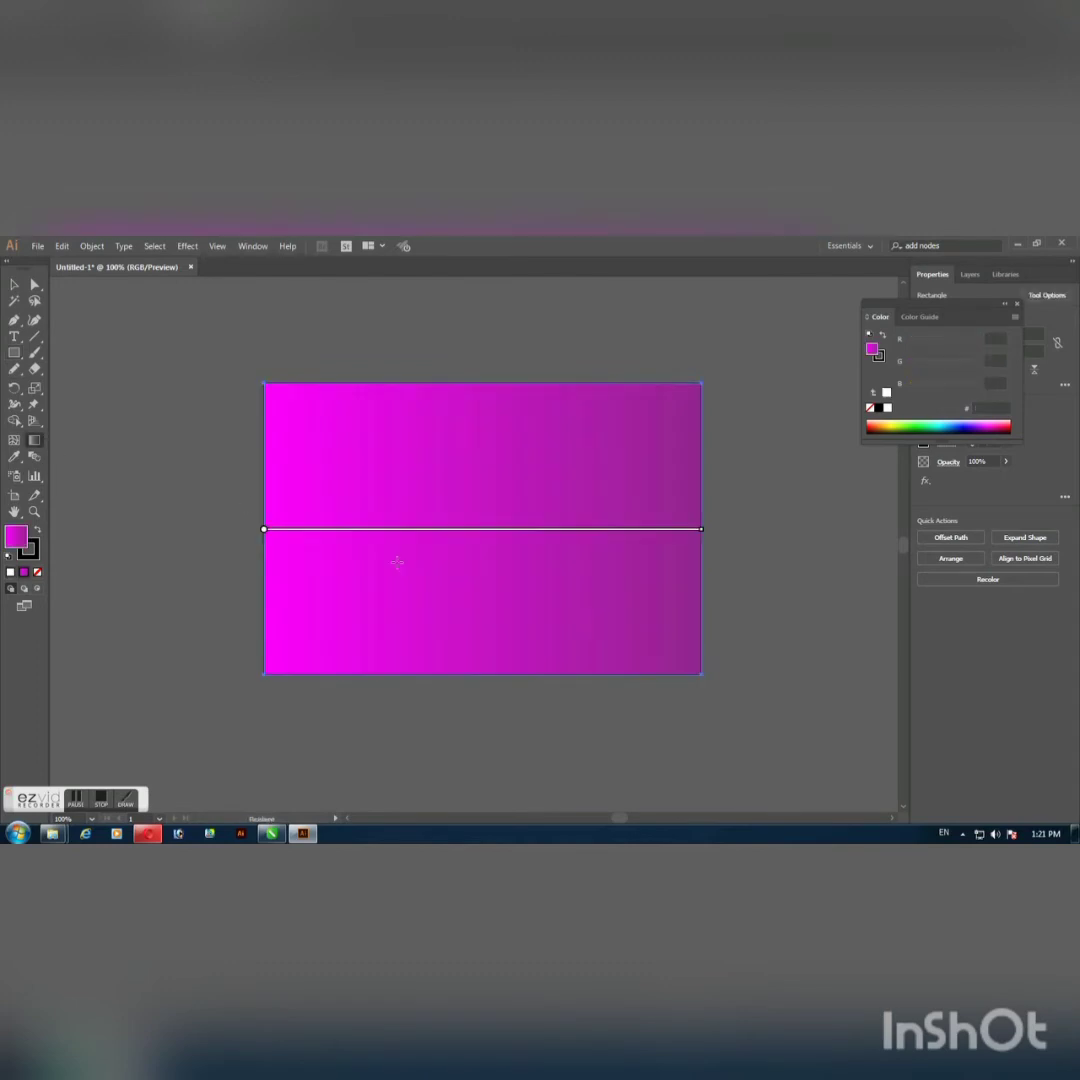
{"action": "double_click", "coordinate": [264, 534]}
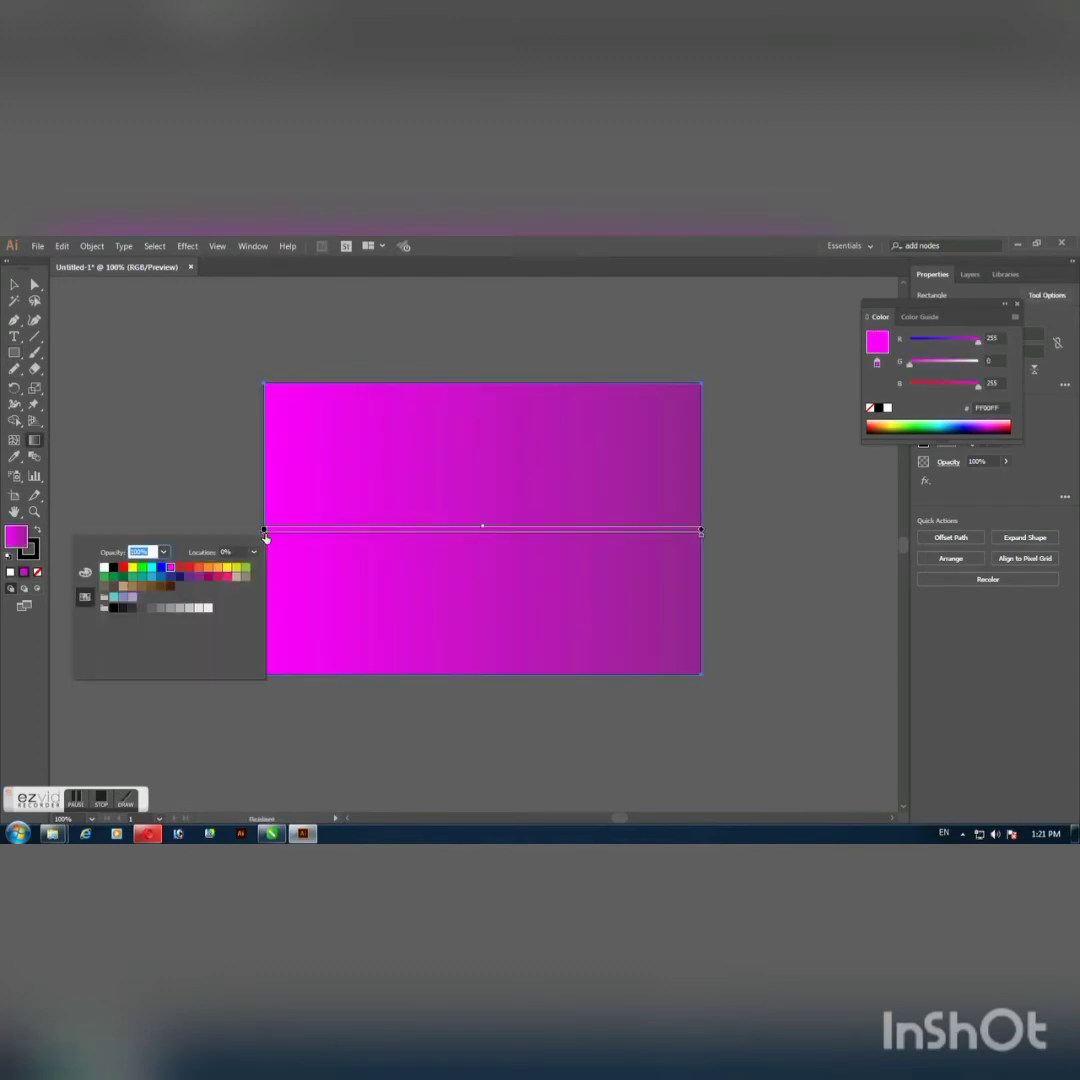
{"action": "left_click", "coordinate": [87, 572]}
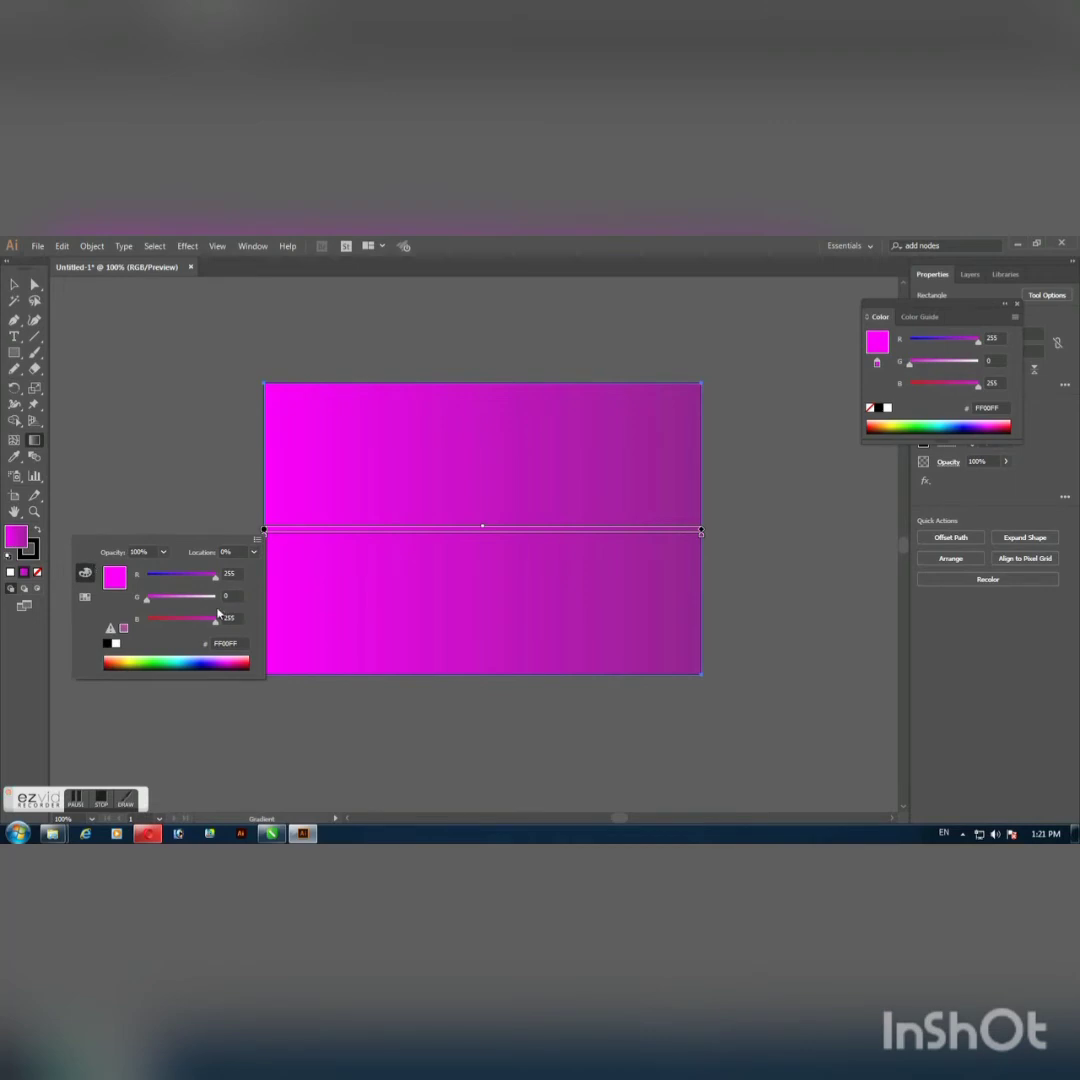
{"action": "left_click", "coordinate": [181, 600]}
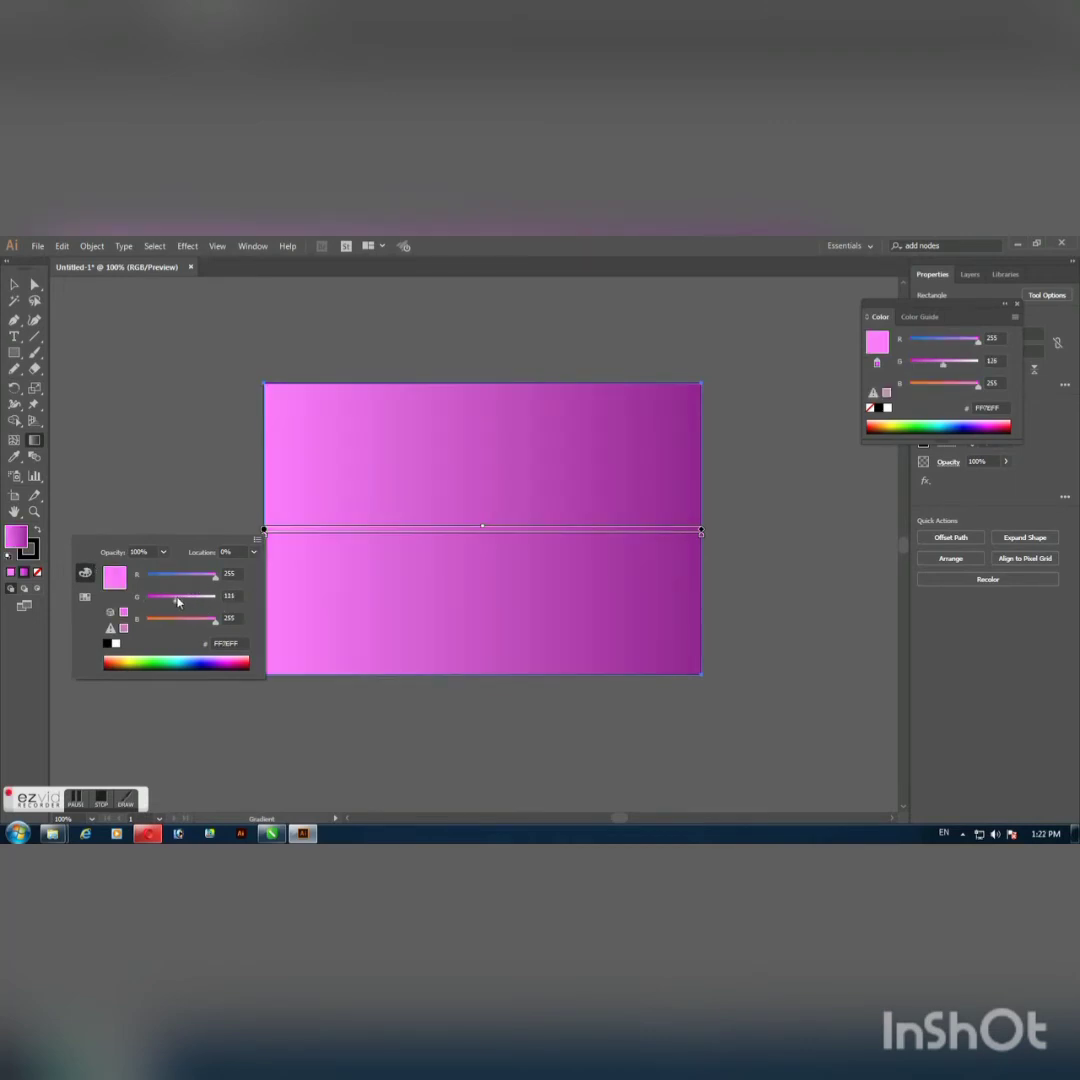
{"action": "left_click_drag", "start_coordinate": [177, 601], "coordinate": [195, 600]}
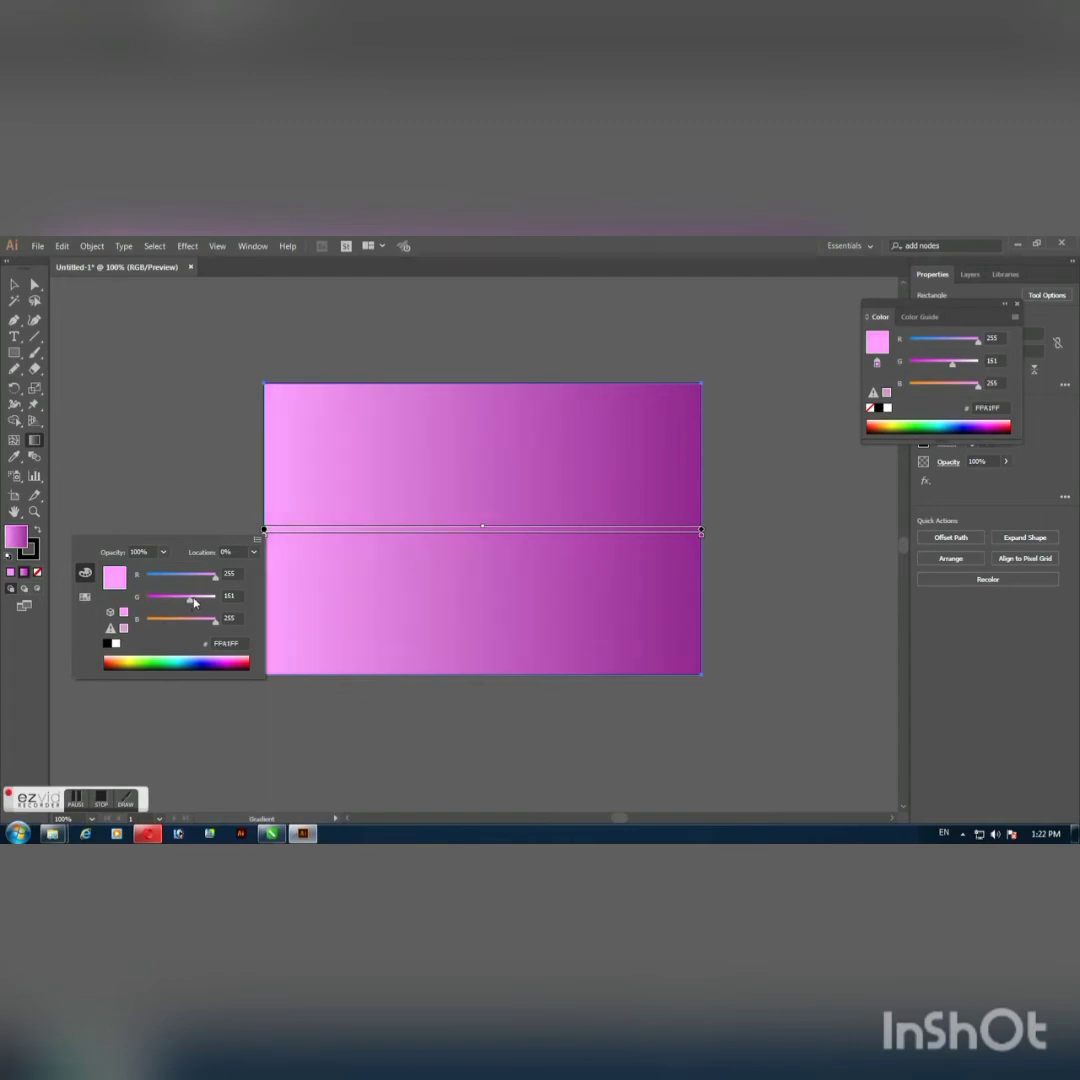
Step: Set the ending stop of the rectangle's gradient to the dark magenta swatch 9E005D
{"action": "left_click", "coordinate": [700, 536]}
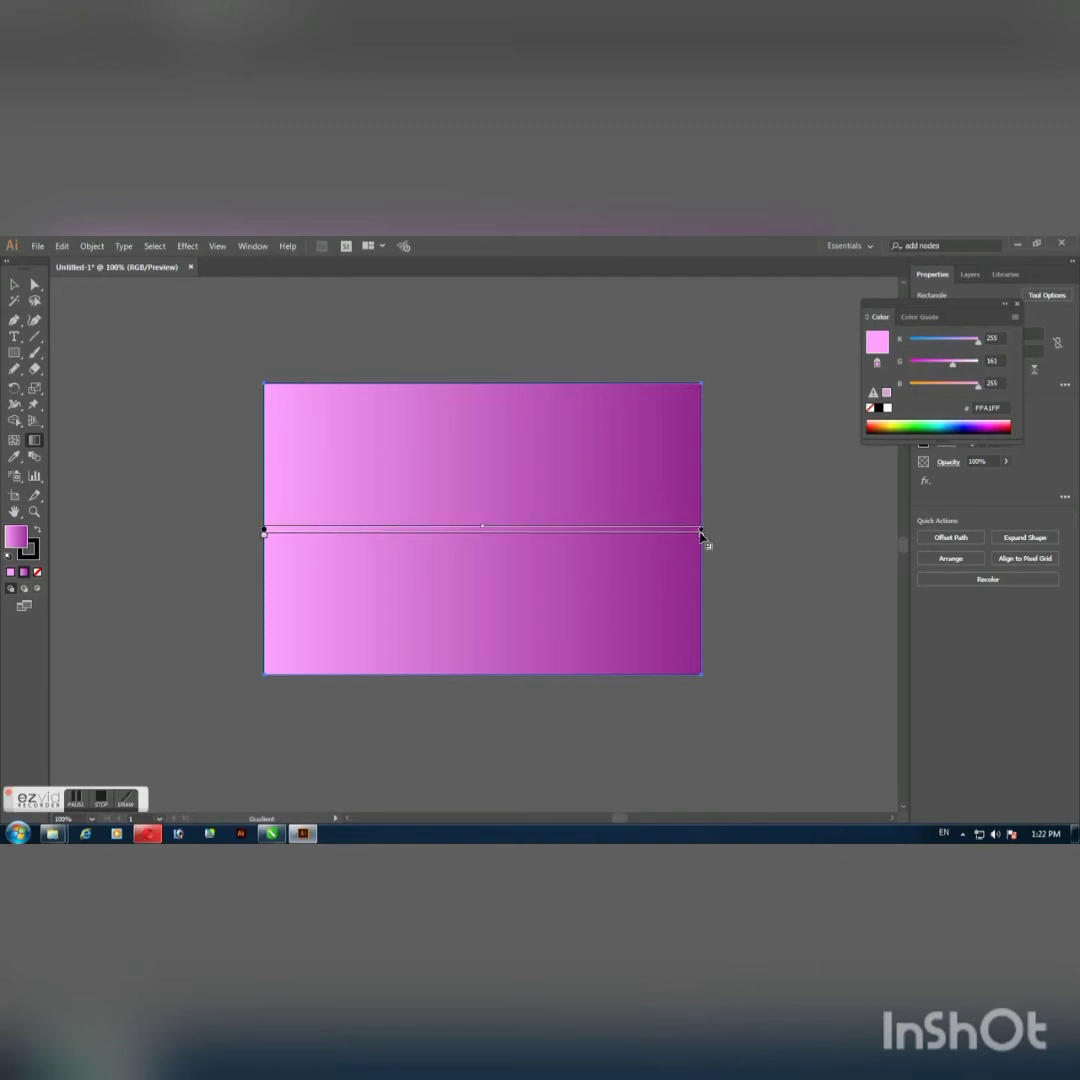
{"action": "double_click", "coordinate": [700, 538]}
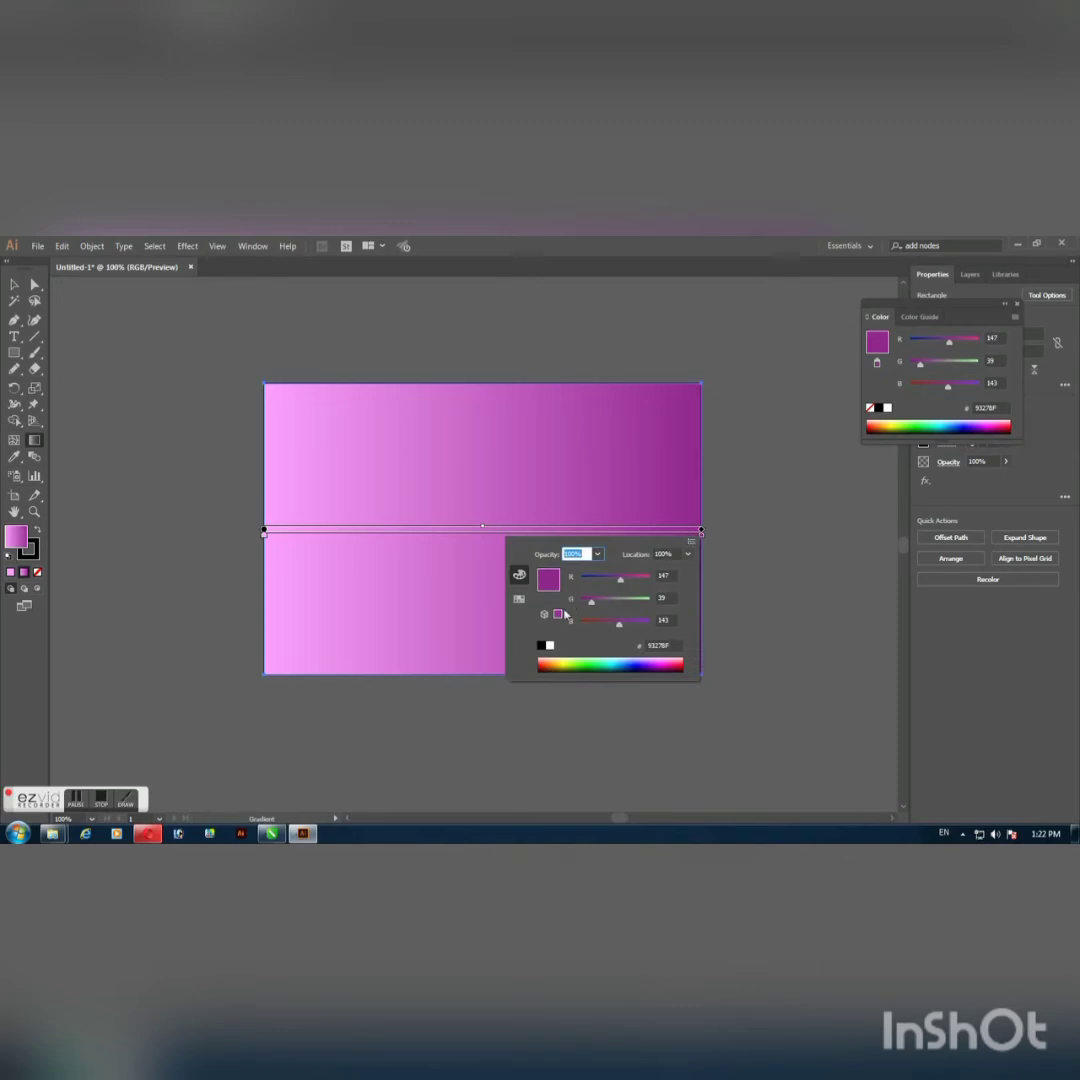
{"action": "left_click", "coordinate": [519, 599]}
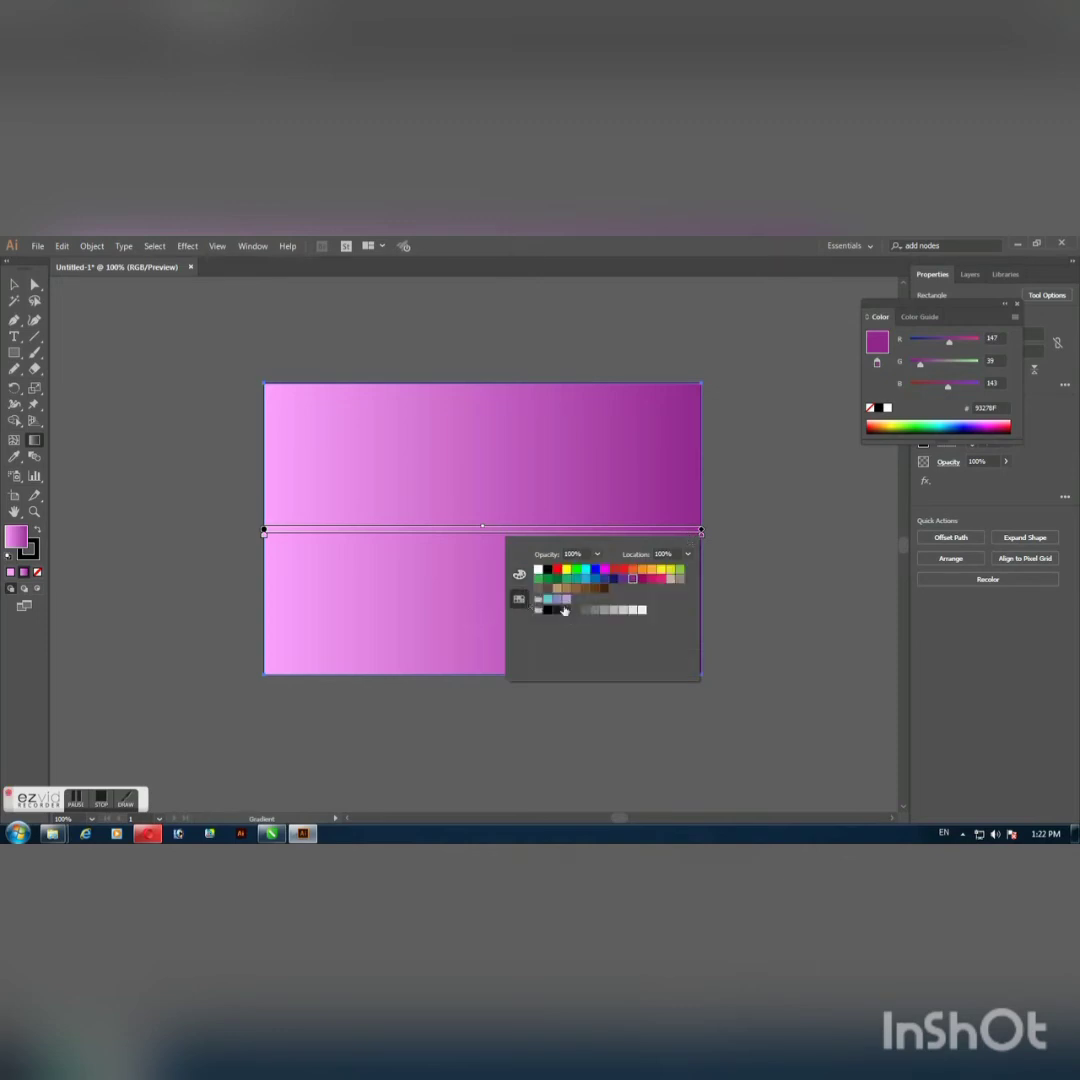
{"action": "left_click", "coordinate": [642, 580]}
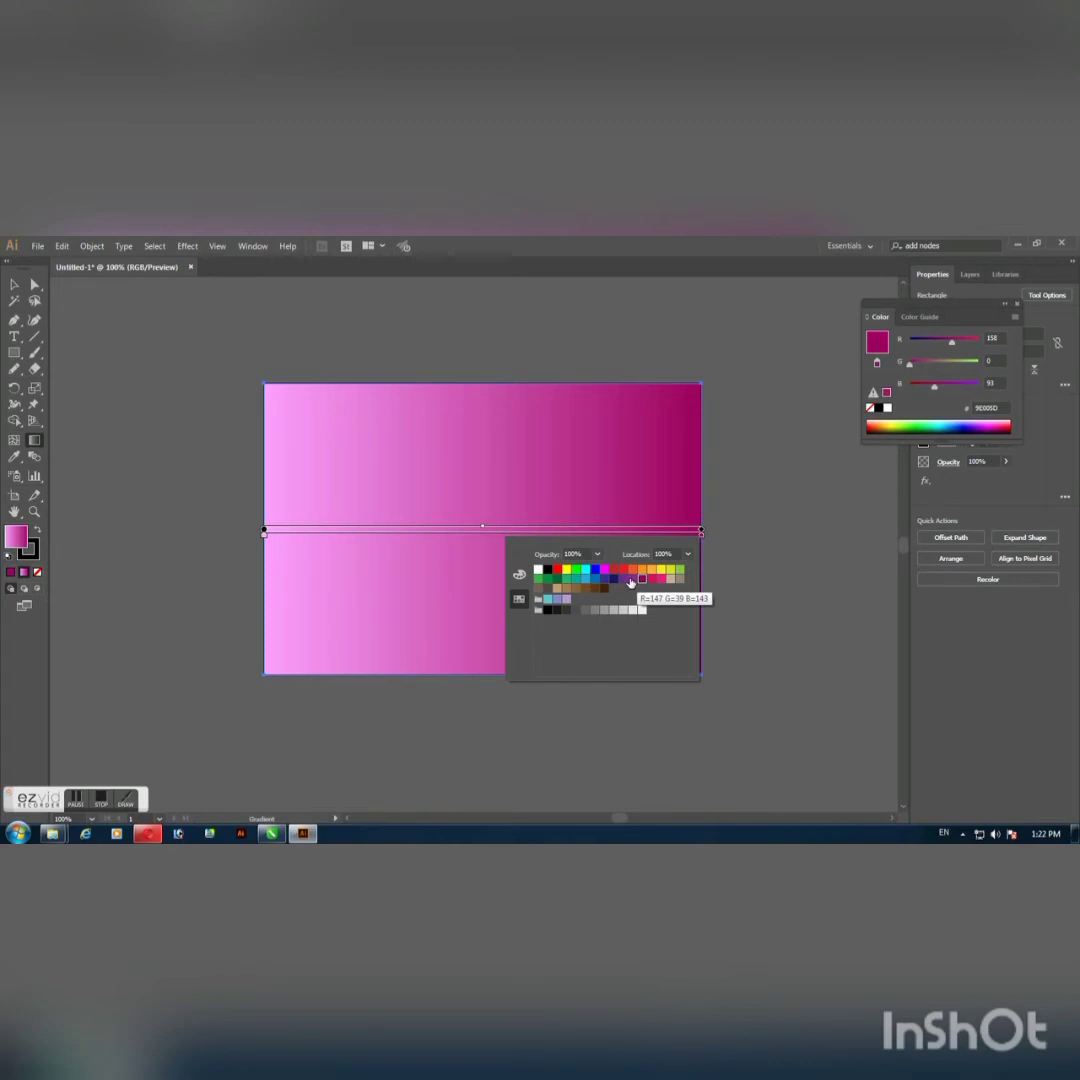
{"action": "left_click", "coordinate": [702, 540]}
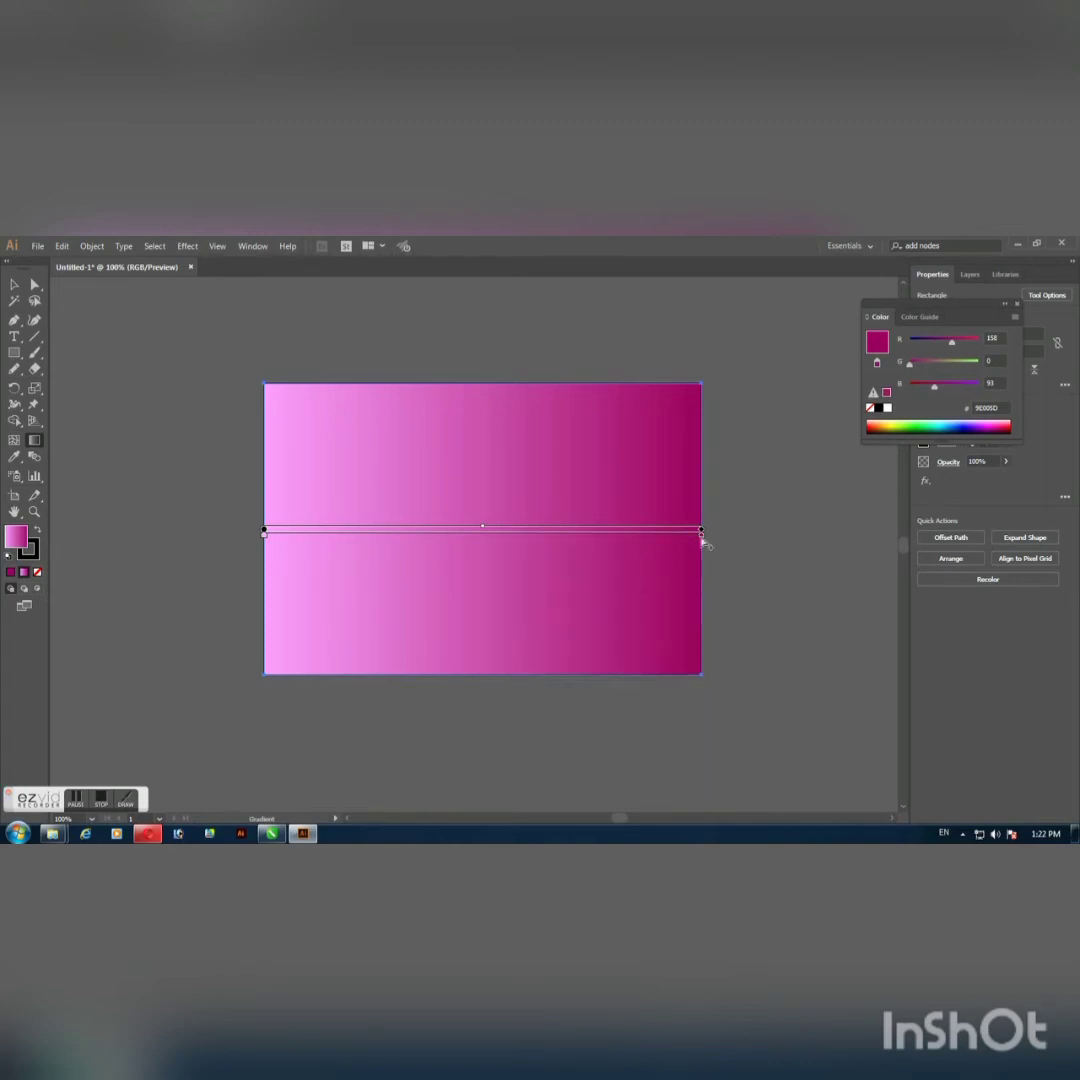
Step: Try to add a dark magenta middle stop to the rectangle's gradient, and undo that change
{"action": "left_click", "coordinate": [612, 538]}
{"action": "left_click_drag", "start_coordinate": [610, 543], "coordinate": [559, 548]}
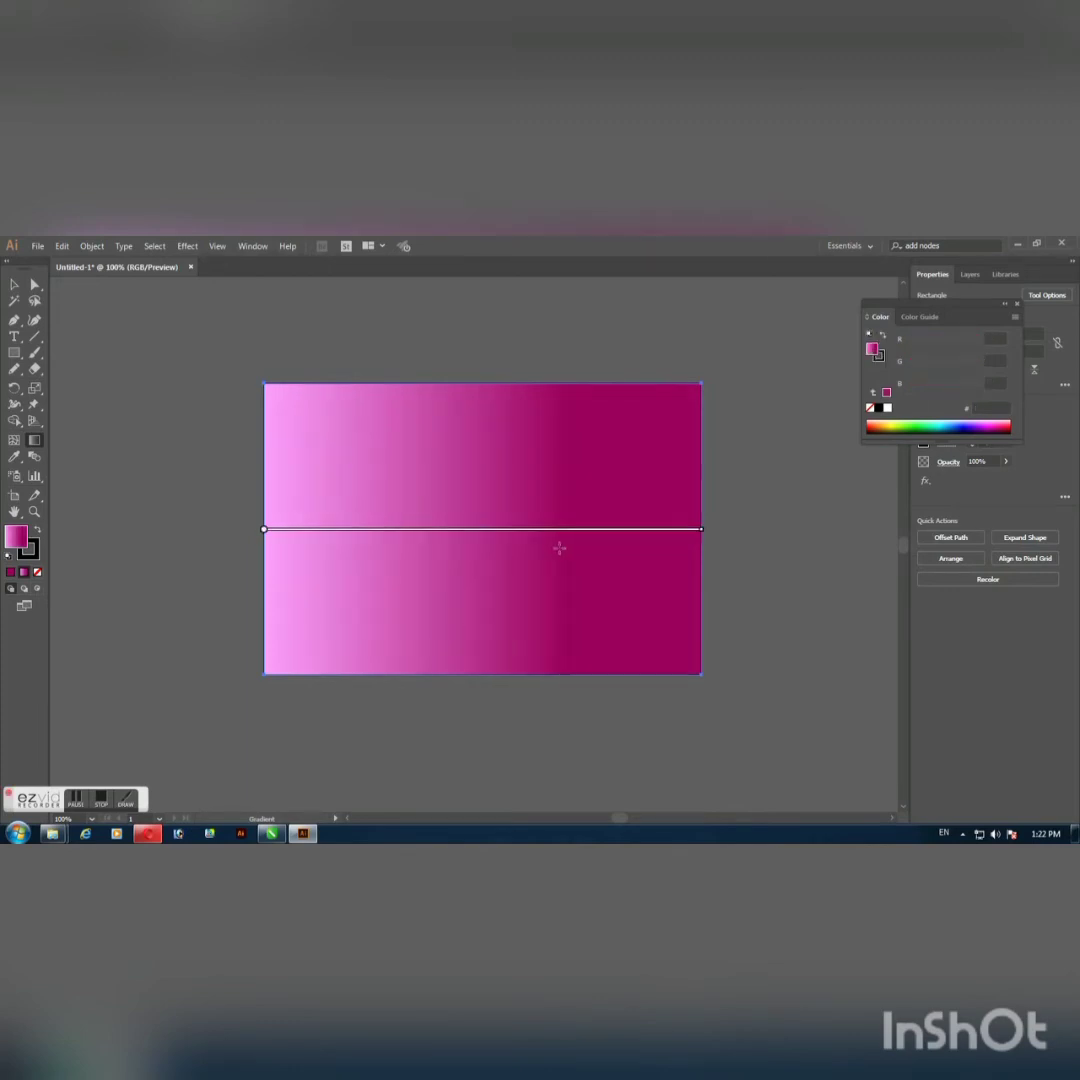
{"action": "left_click", "coordinate": [701, 535]}
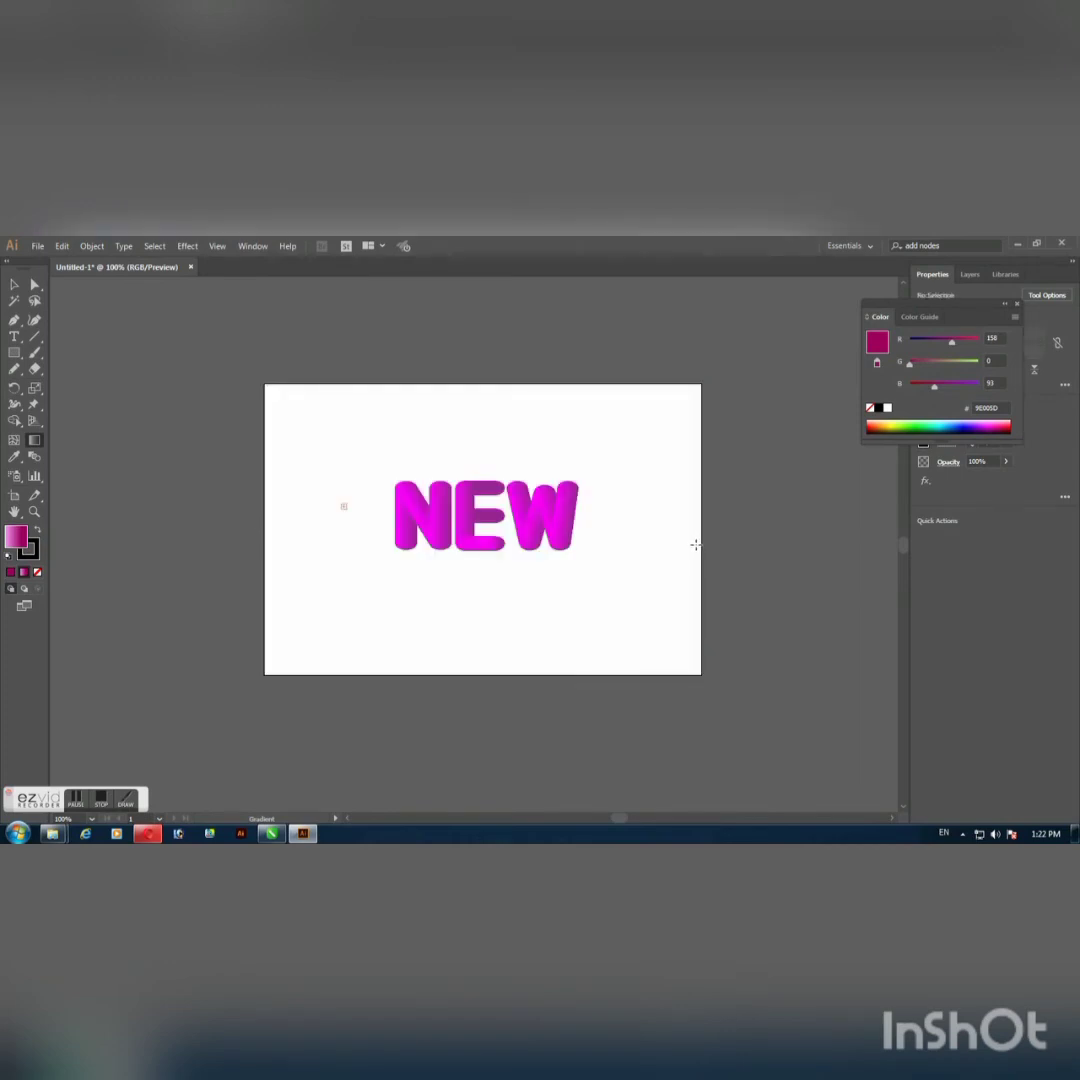
{"action": "key", "text": "z"}
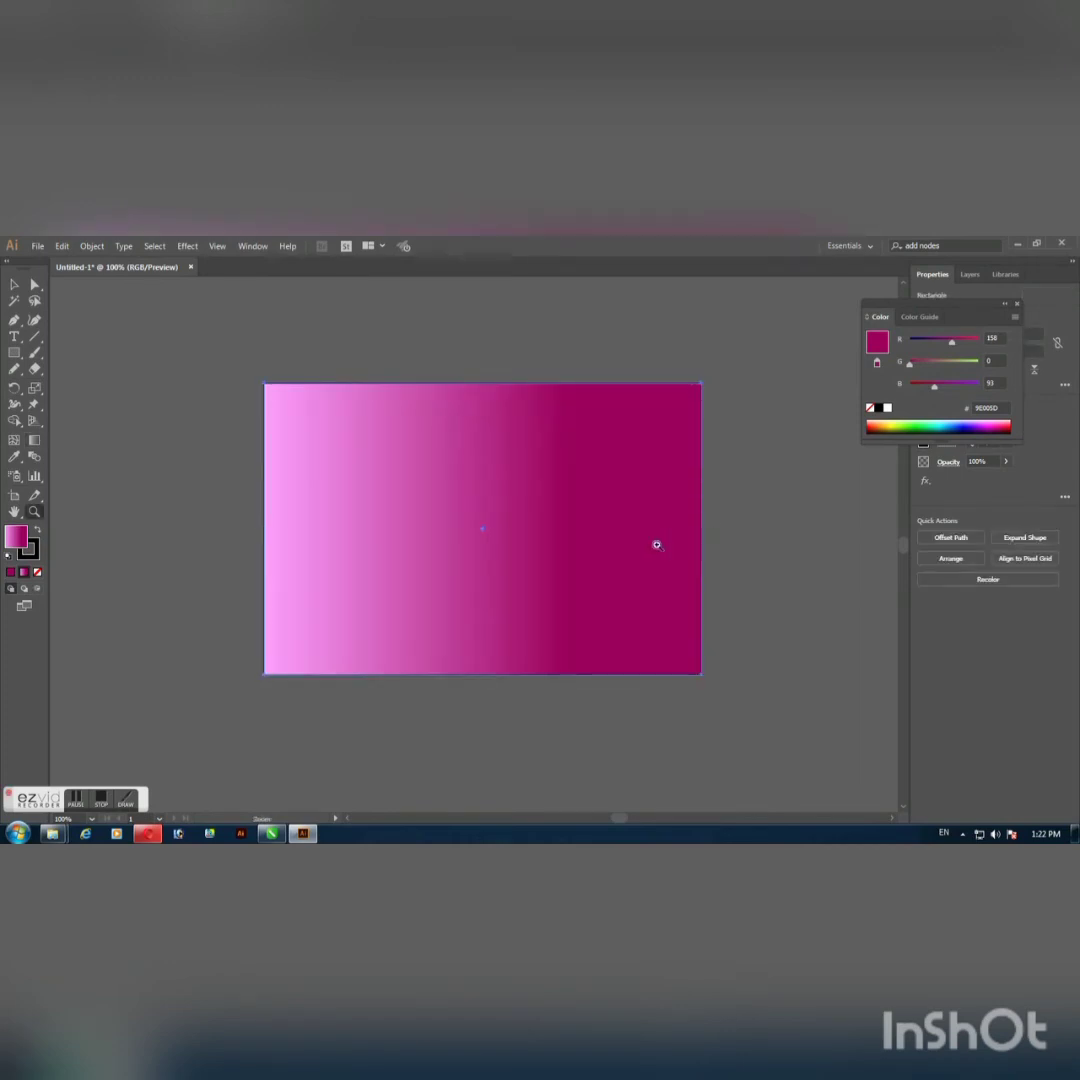
{"action": "left_click", "coordinate": [566, 544]}
{"action": "key", "text": "v"}
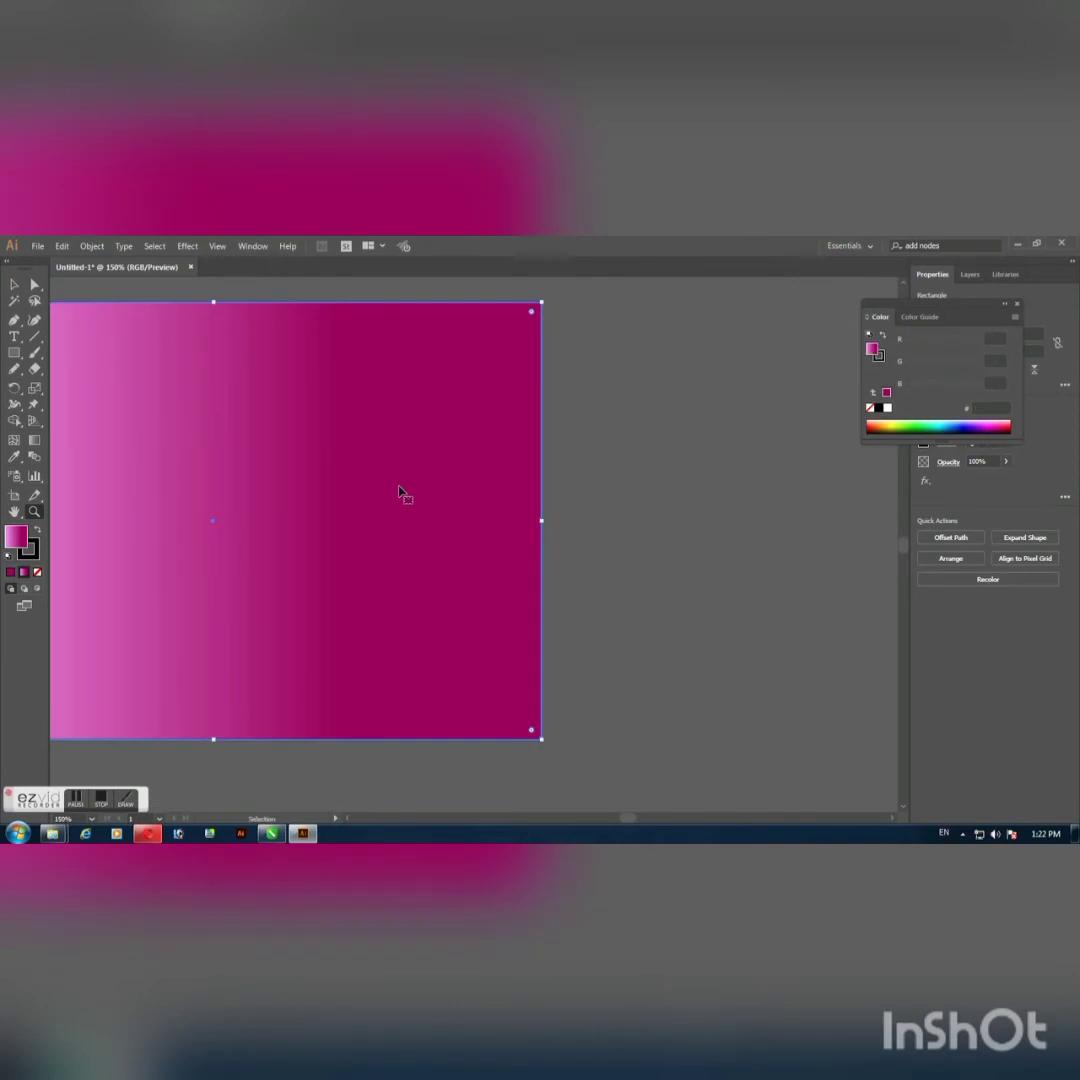
{"action": "key", "text": "ctrl+z"}
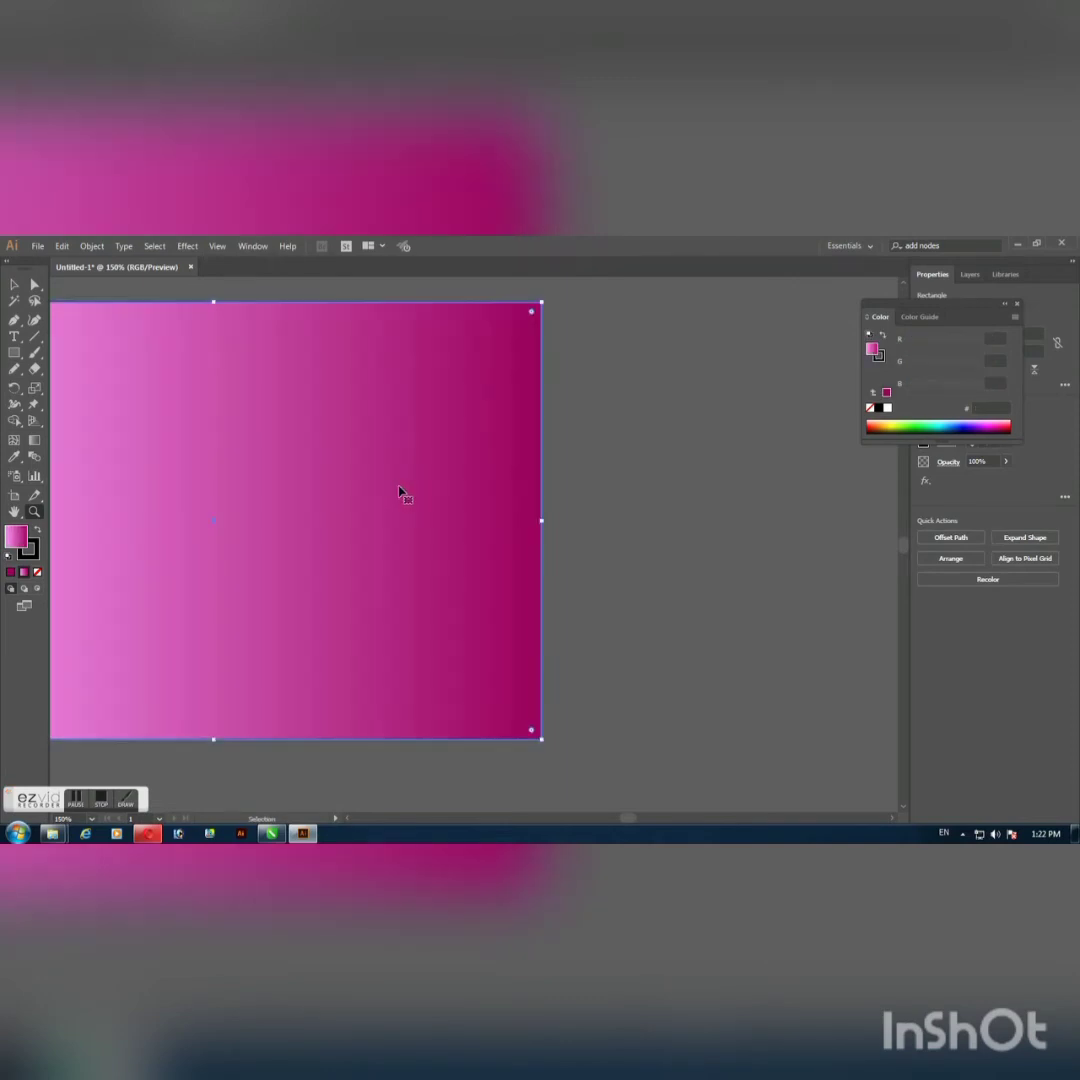
{"action": "key", "text": "z"}
{"action": "key", "text": "ctrl+shift+z"}
{"action": "key", "text": "ctrl+shift+z"}
{"action": "key", "text": "ctrl+shift+z"}
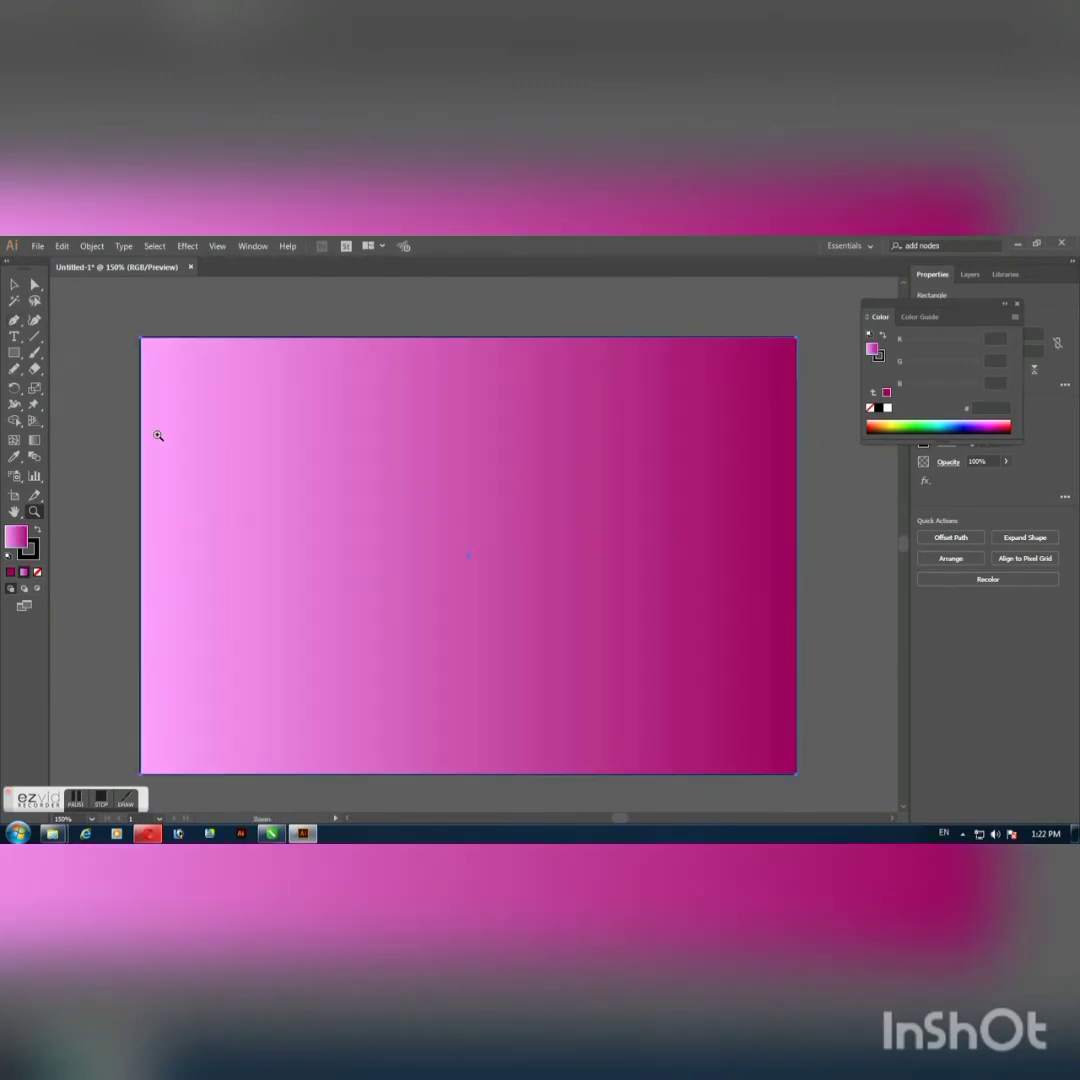
Step: Set the gradient's ending stop to crimson D4145A and add a matching middle stop about 70% along the rectangle
{"action": "left_click", "coordinate": [11, 286]}
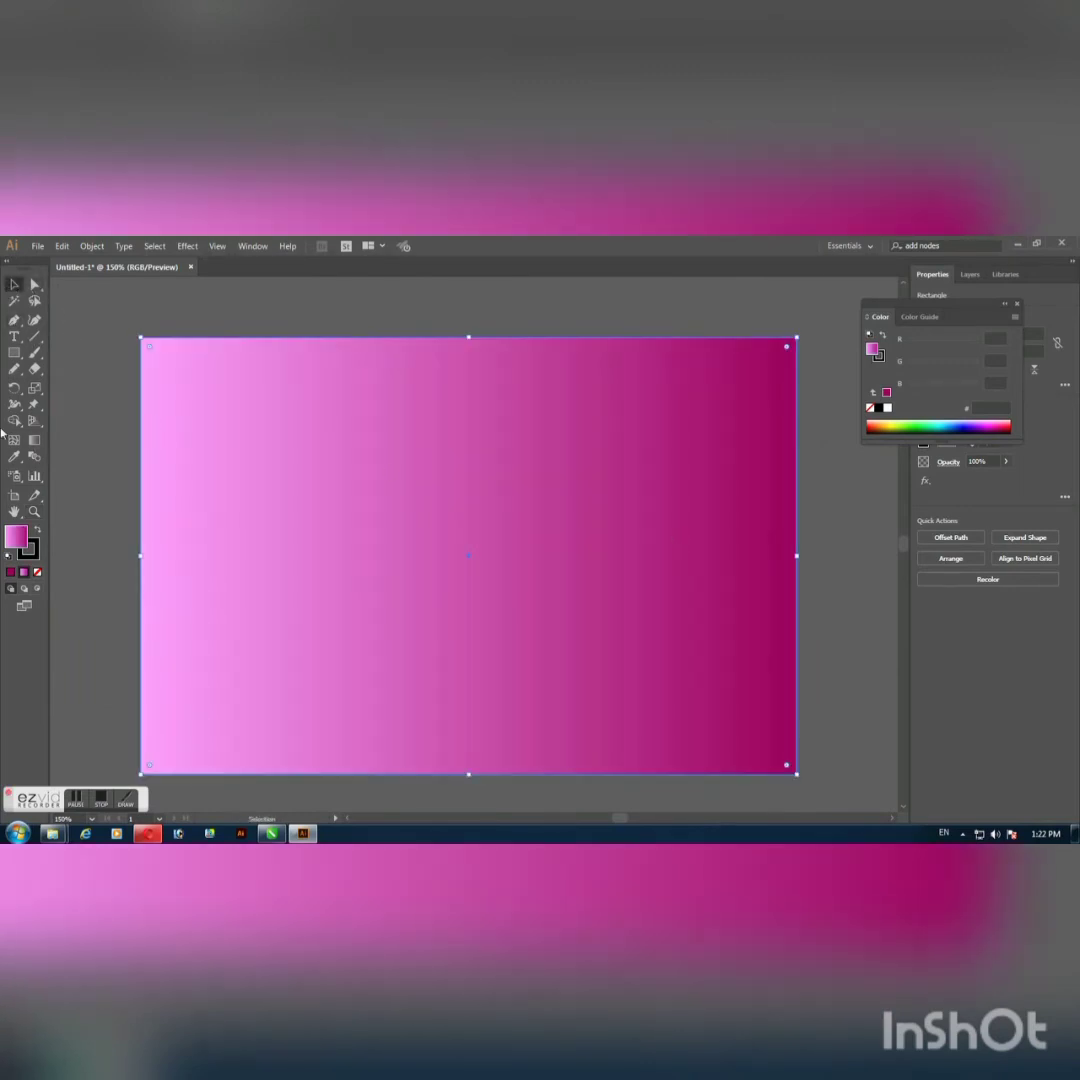
{"action": "left_click", "coordinate": [34, 440]}
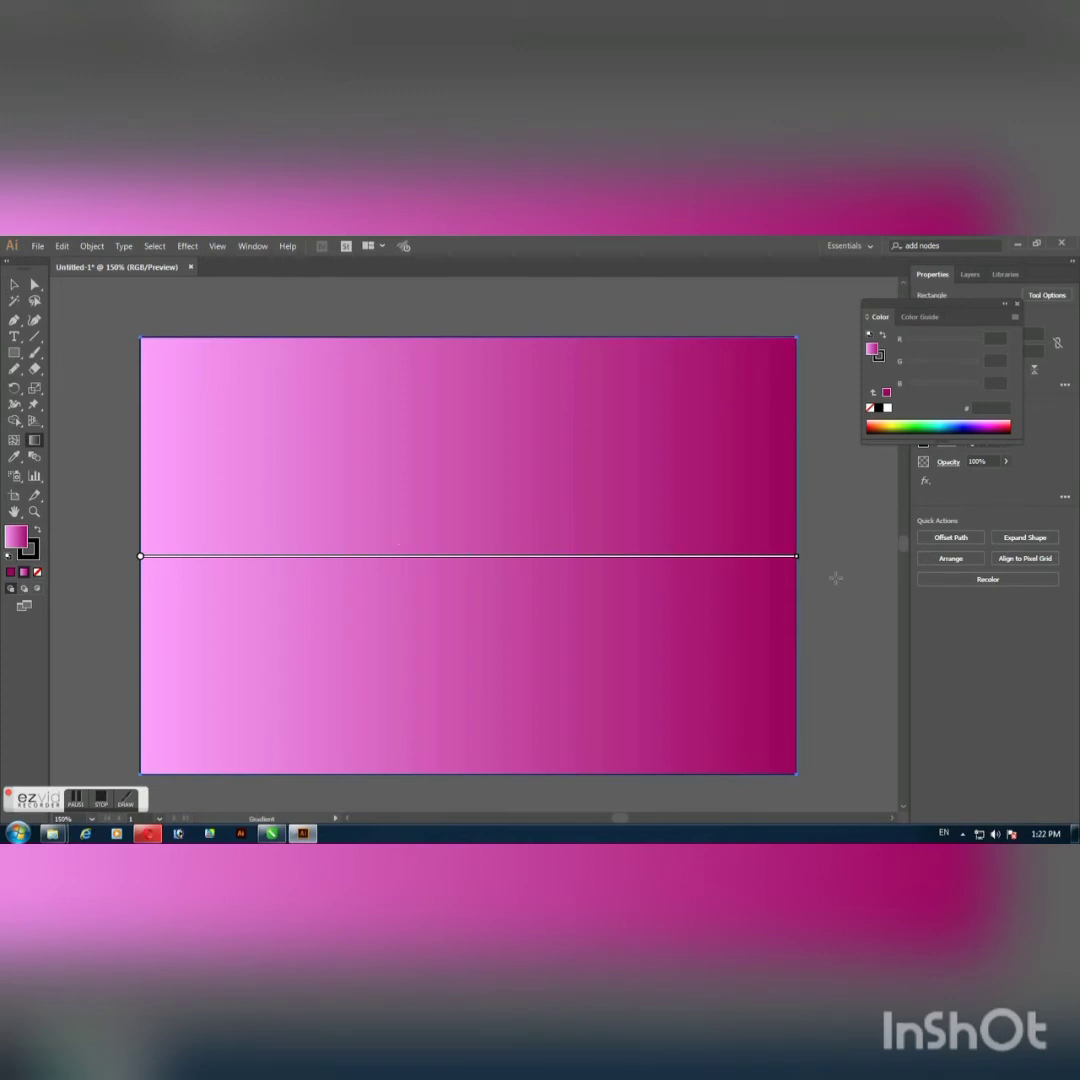
{"action": "mouse_move", "coordinate": [797, 566]}
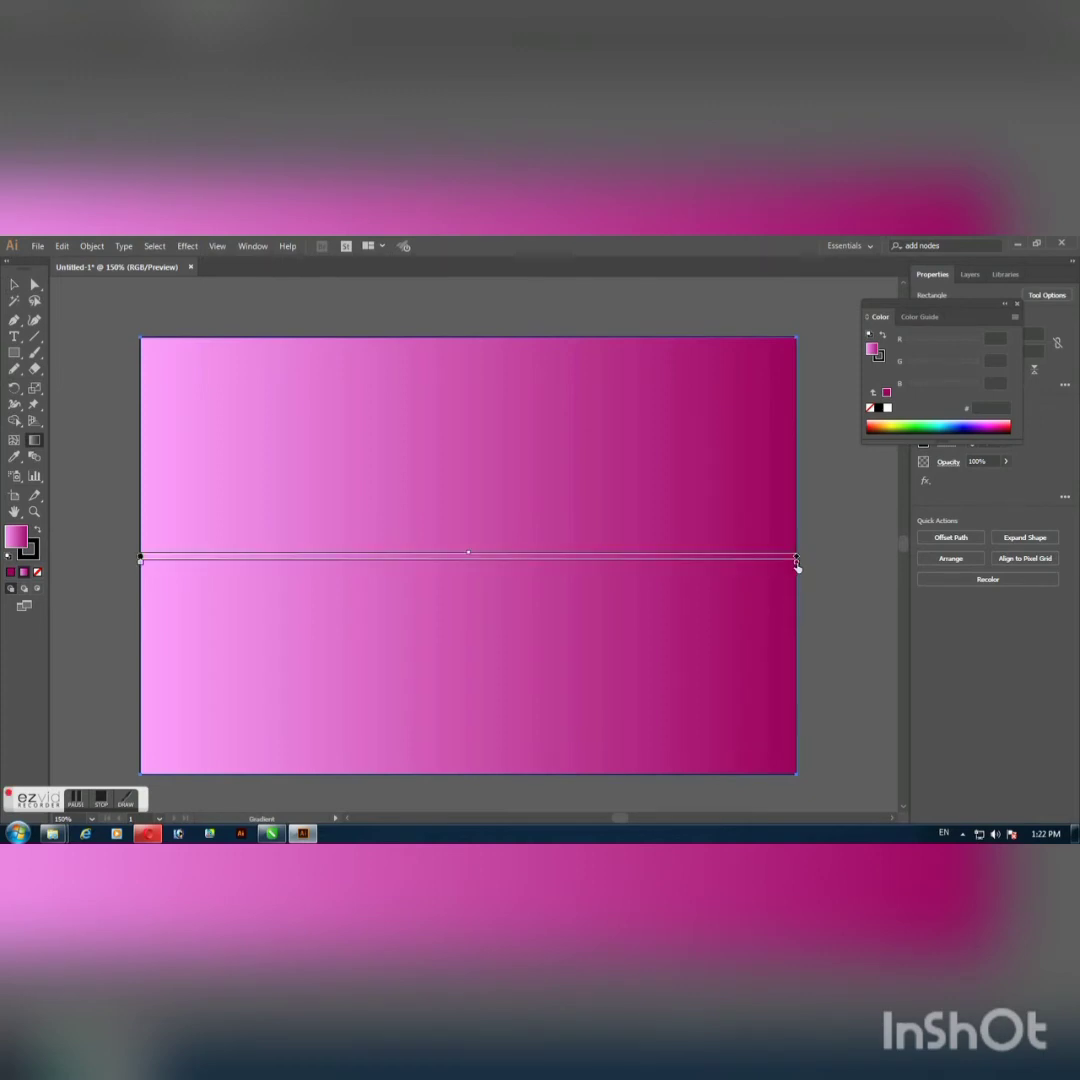
{"action": "double_click", "coordinate": [797, 560]}
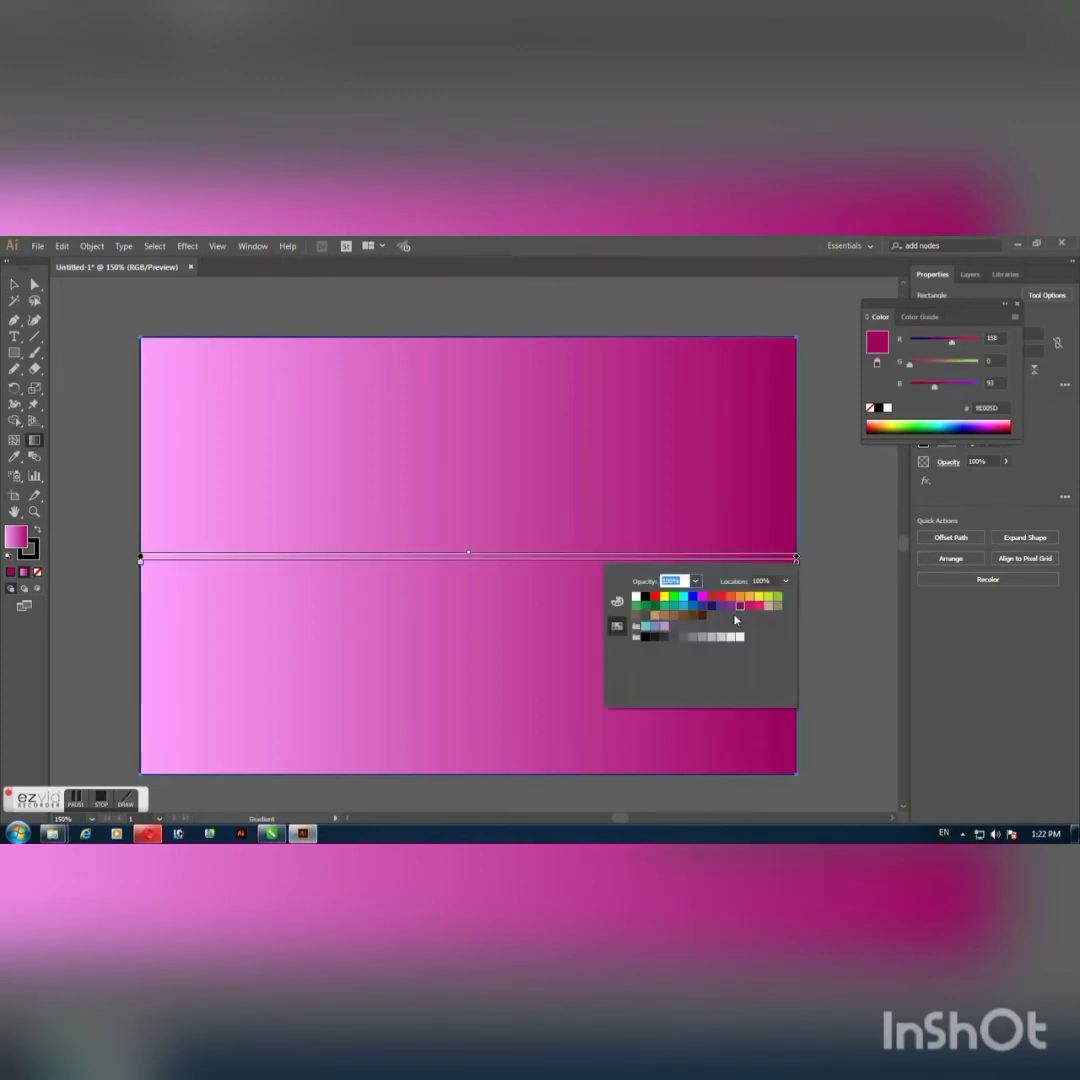
{"action": "left_click", "coordinate": [749, 605]}
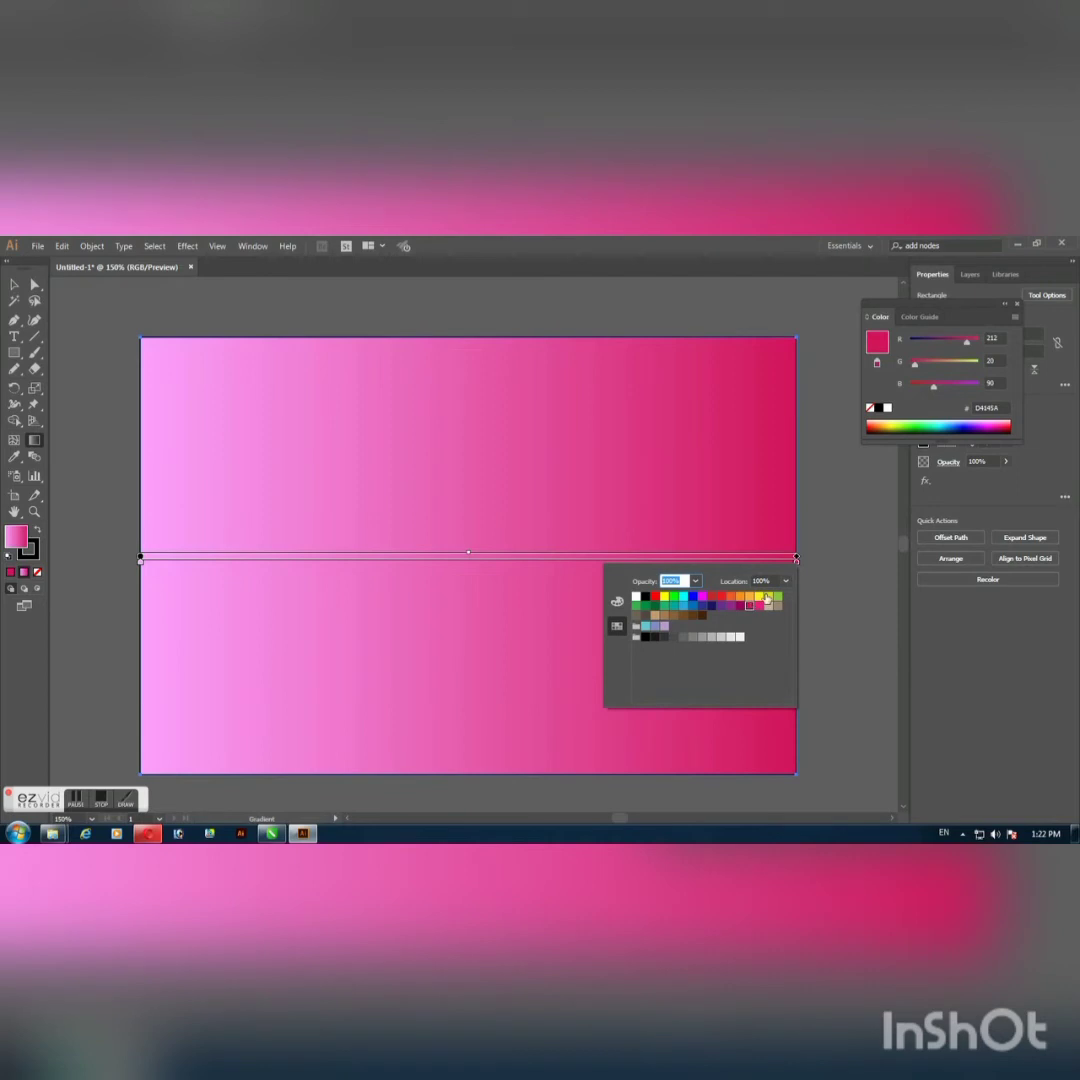
{"action": "left_click", "coordinate": [811, 570]}
{"action": "mouse_move", "coordinate": [797, 565]}
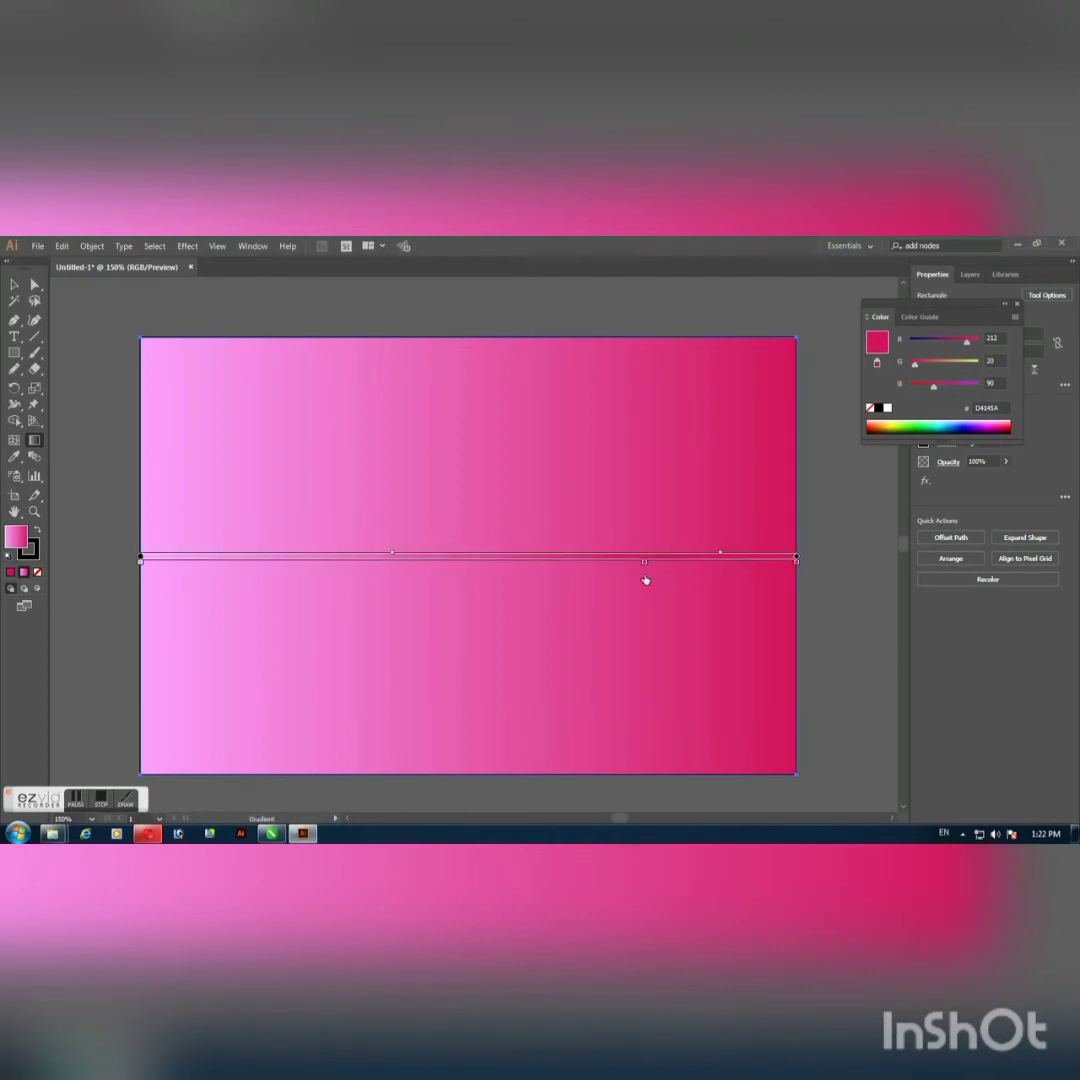
{"action": "left_click", "coordinate": [599, 576]}
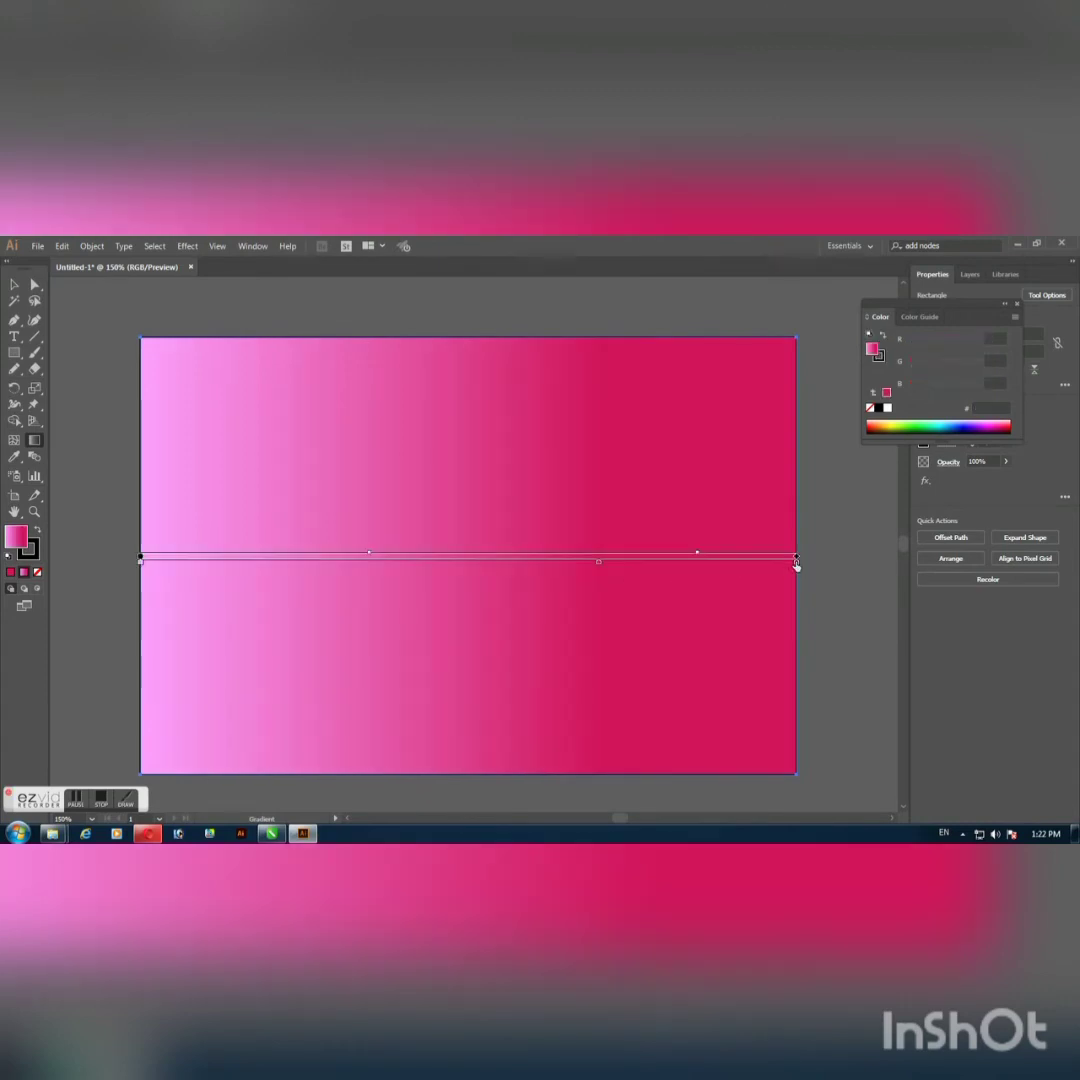
Step: Set the gradient's ending stop to dark magenta 9E005D and shift the crimson middle stop closer to it
{"action": "double_click", "coordinate": [797, 565]}
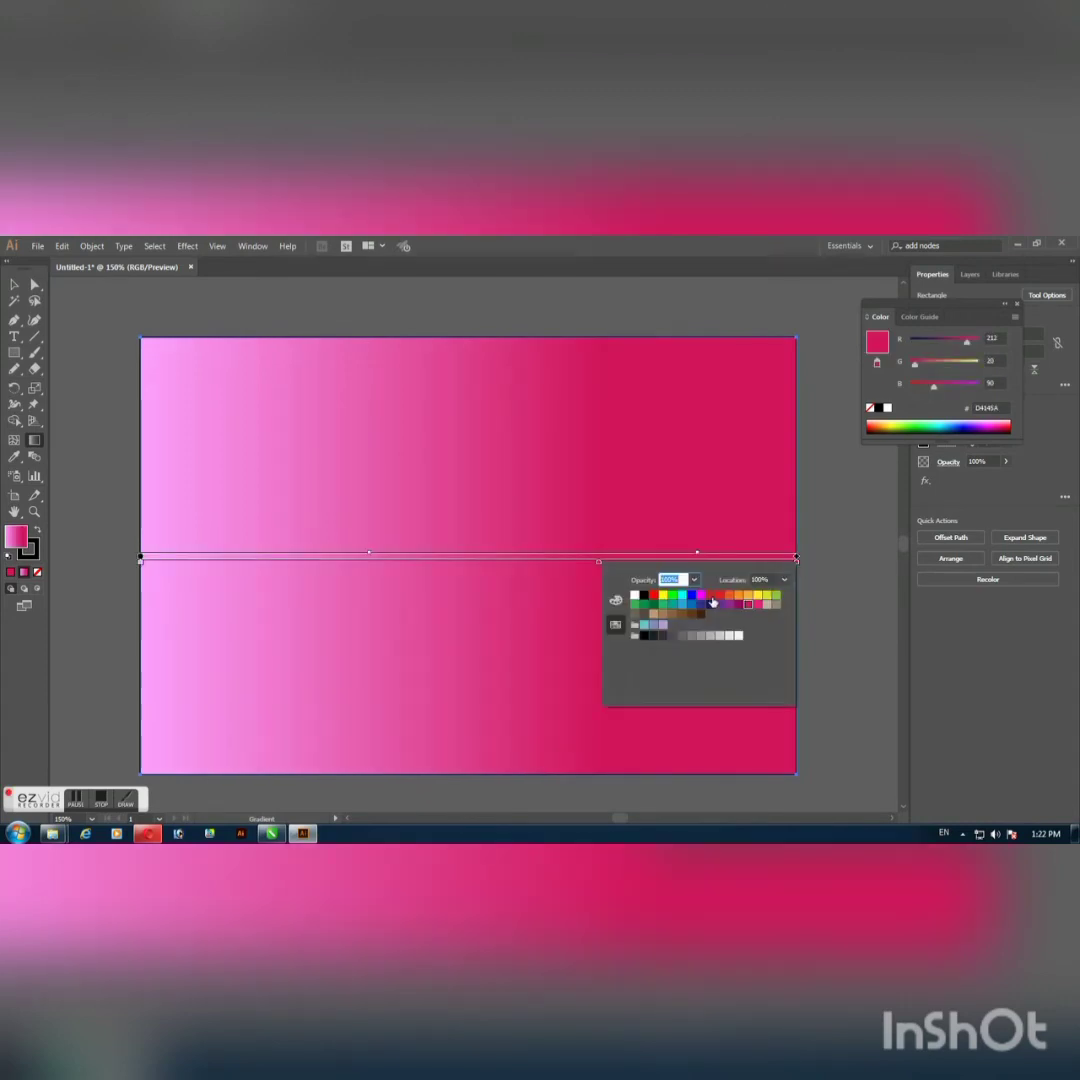
{"action": "left_click", "coordinate": [745, 606]}
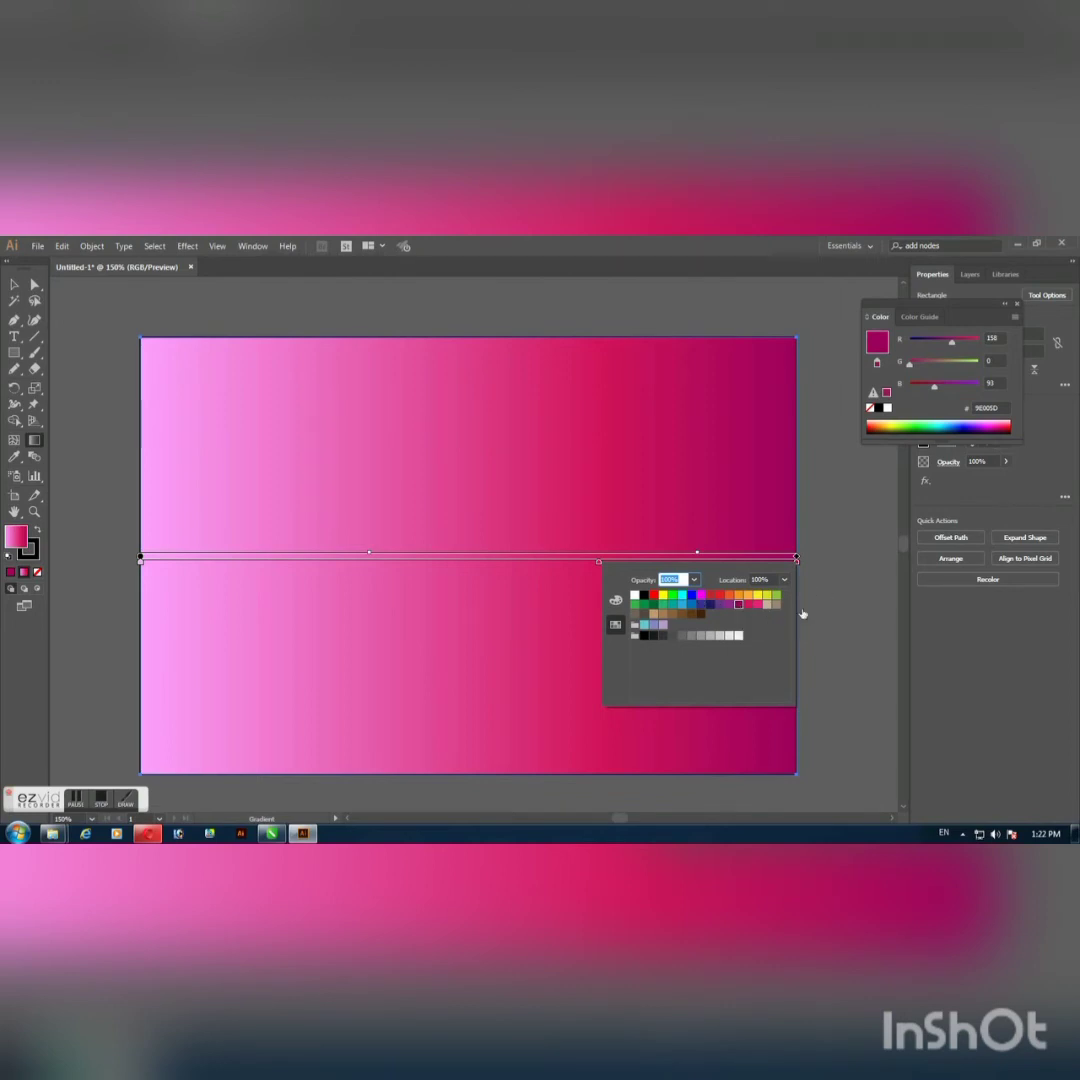
{"action": "left_click", "coordinate": [845, 612]}
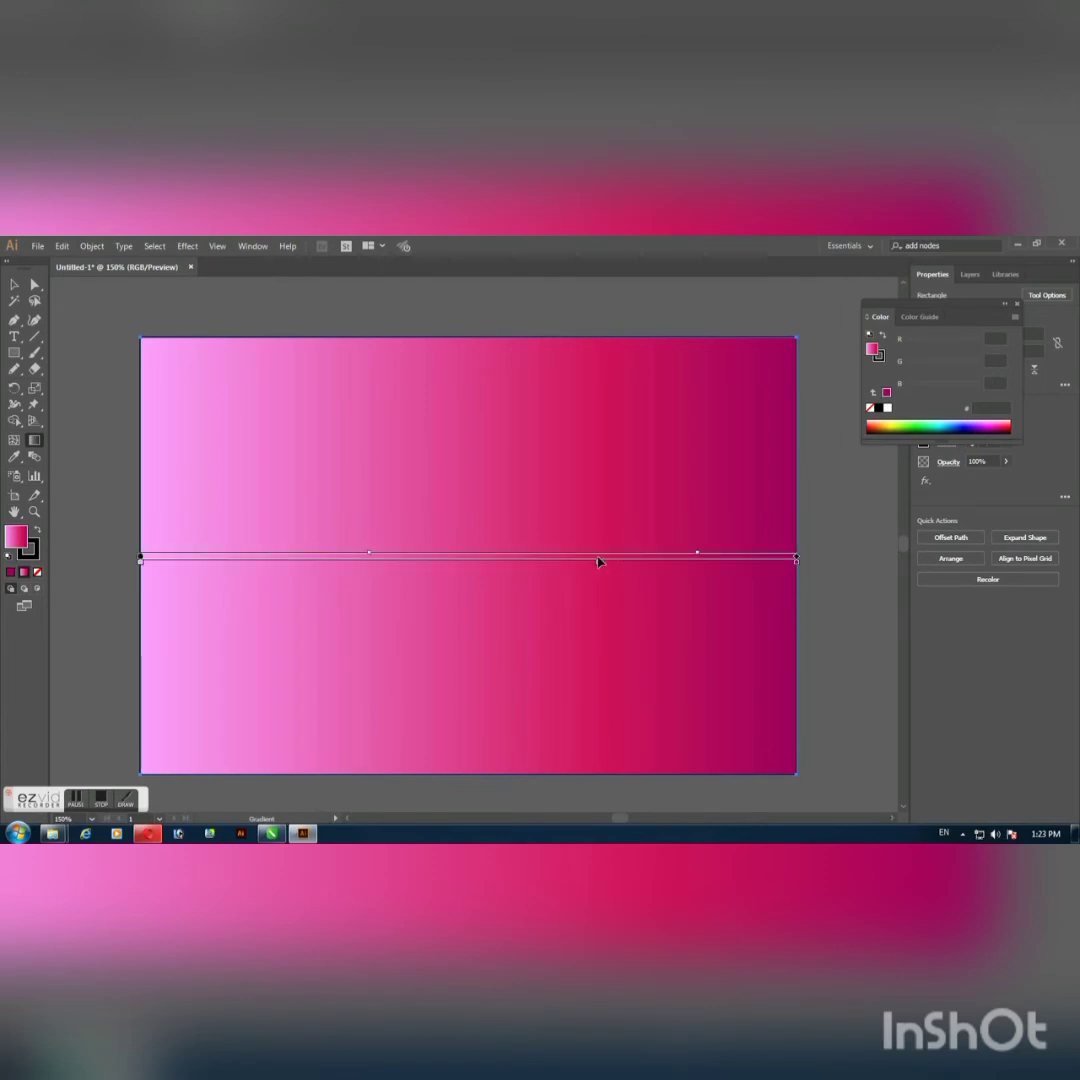
{"action": "mouse_move", "coordinate": [598, 569]}
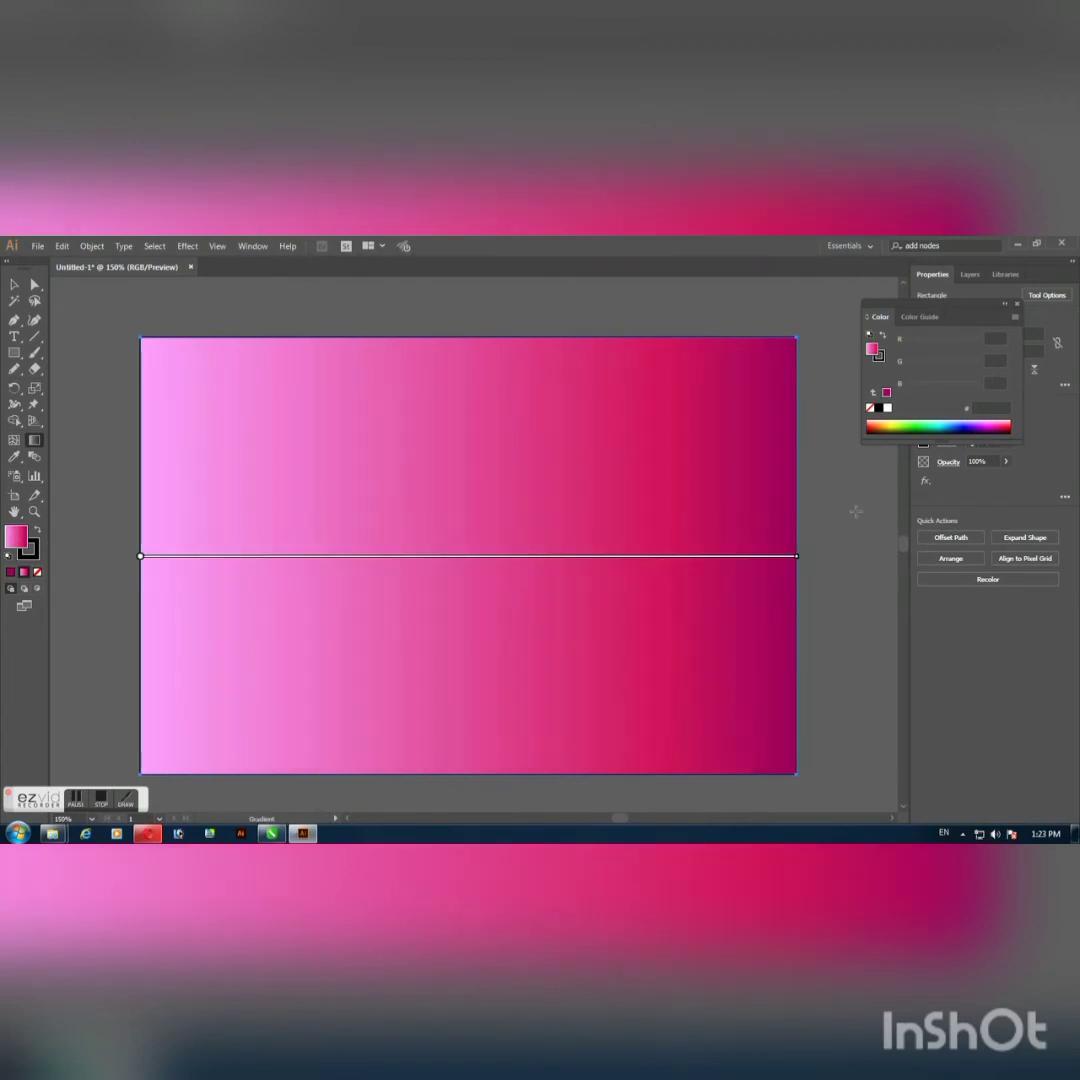
Step: Change the background rectangle's gradient from linear to radial
{"action": "key", "text": "v"}
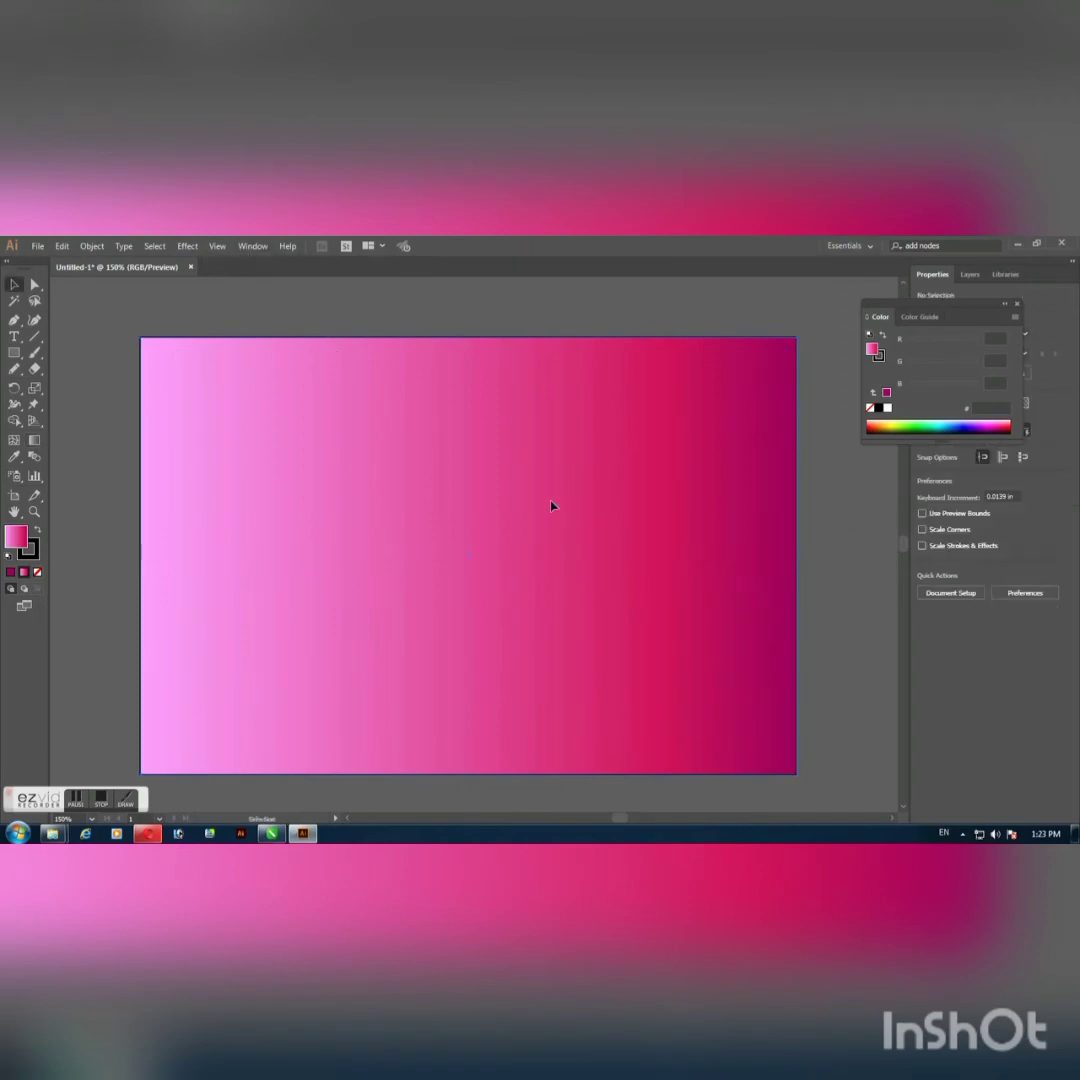
{"action": "left_click", "coordinate": [560, 515]}
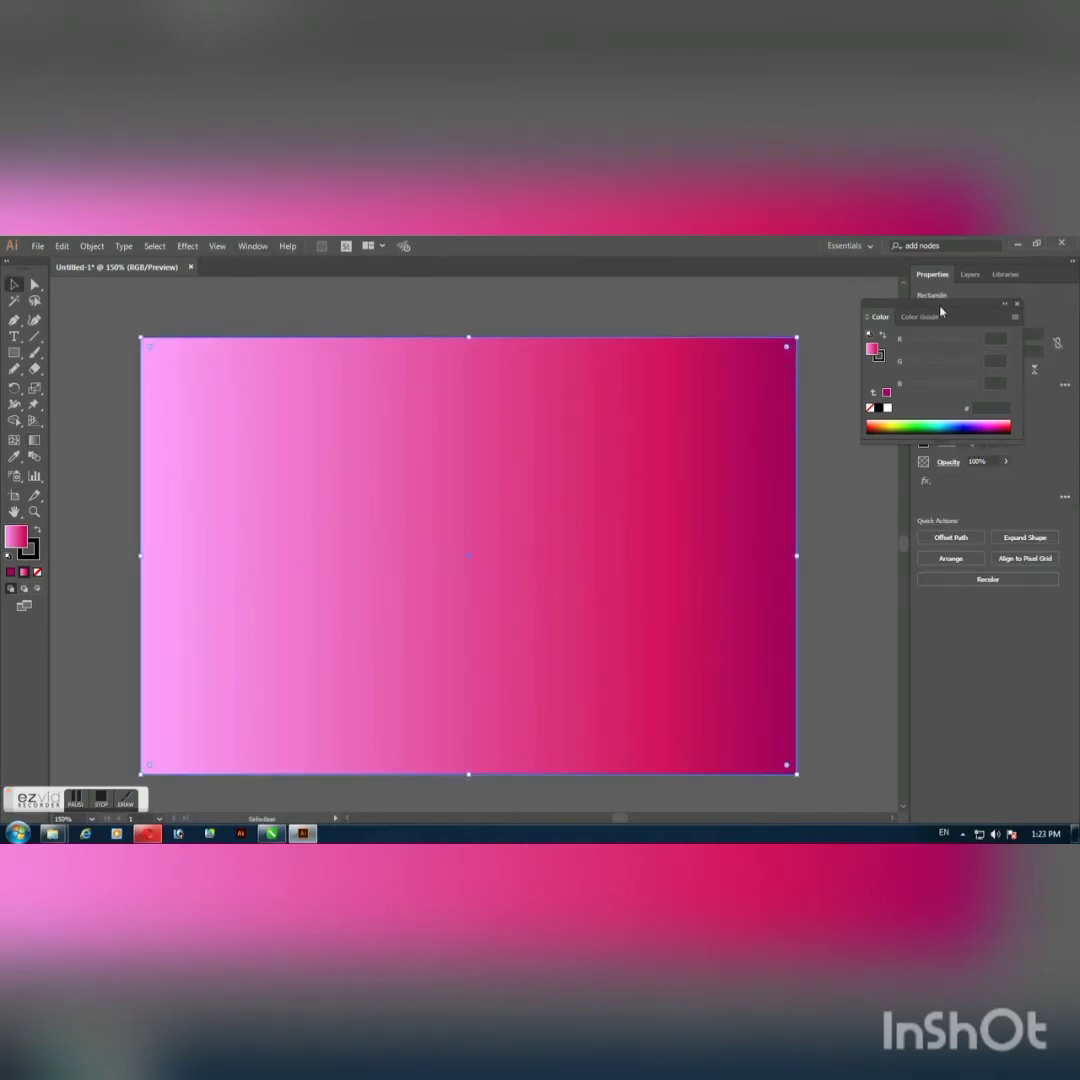
{"action": "left_click_drag", "start_coordinate": [948, 323], "coordinate": [986, 518]}
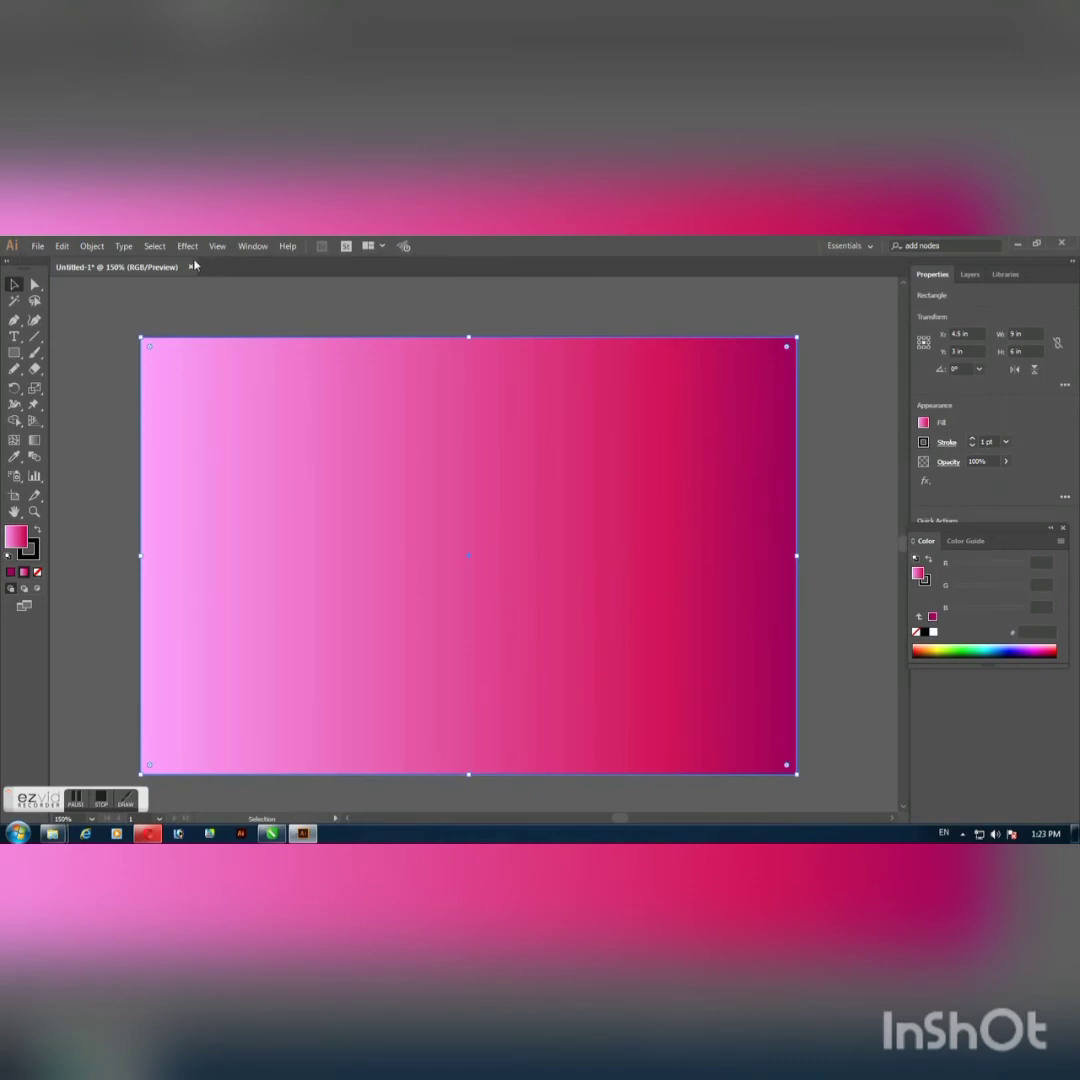
{"action": "left_click", "coordinate": [253, 246]}
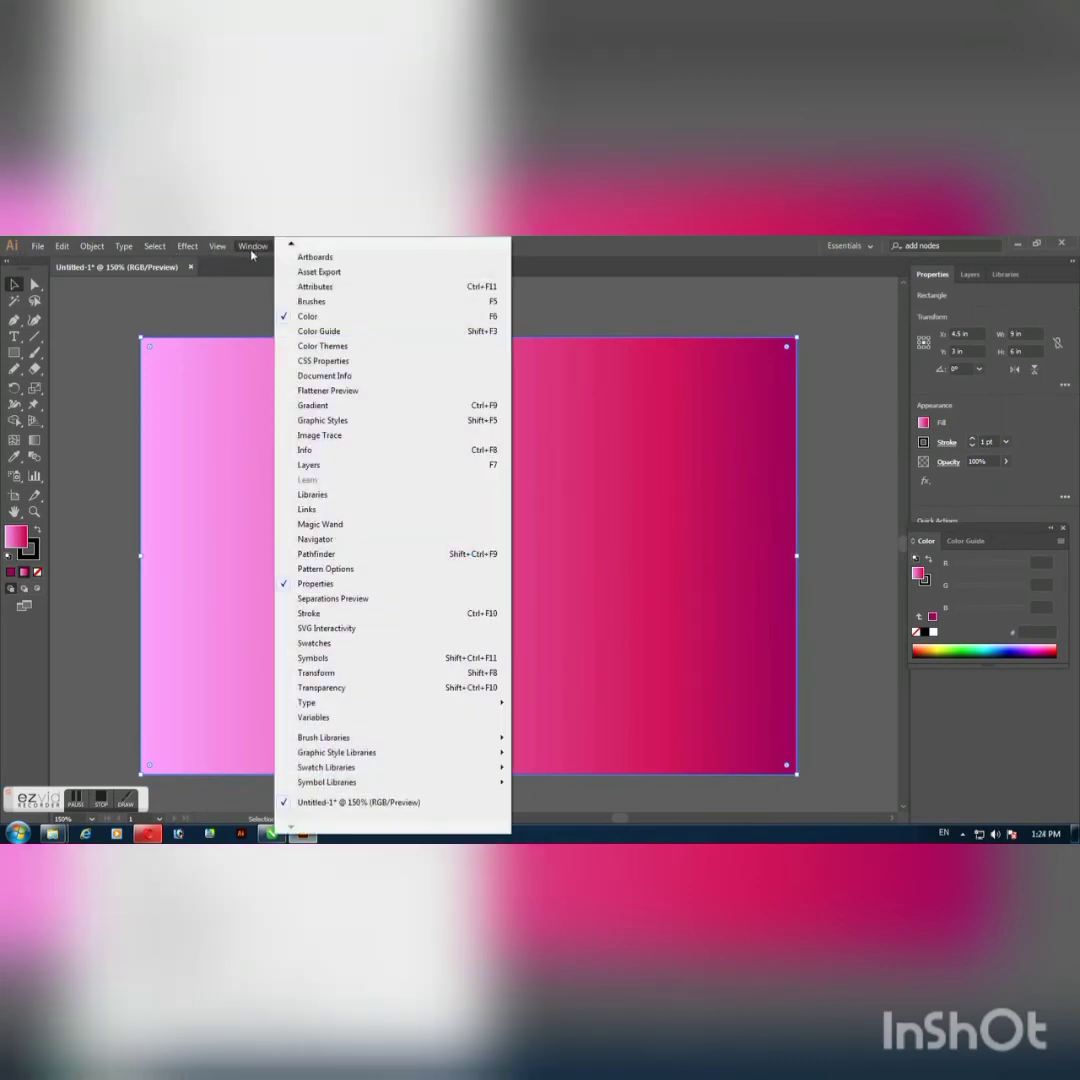
{"action": "left_click", "coordinate": [318, 406]}
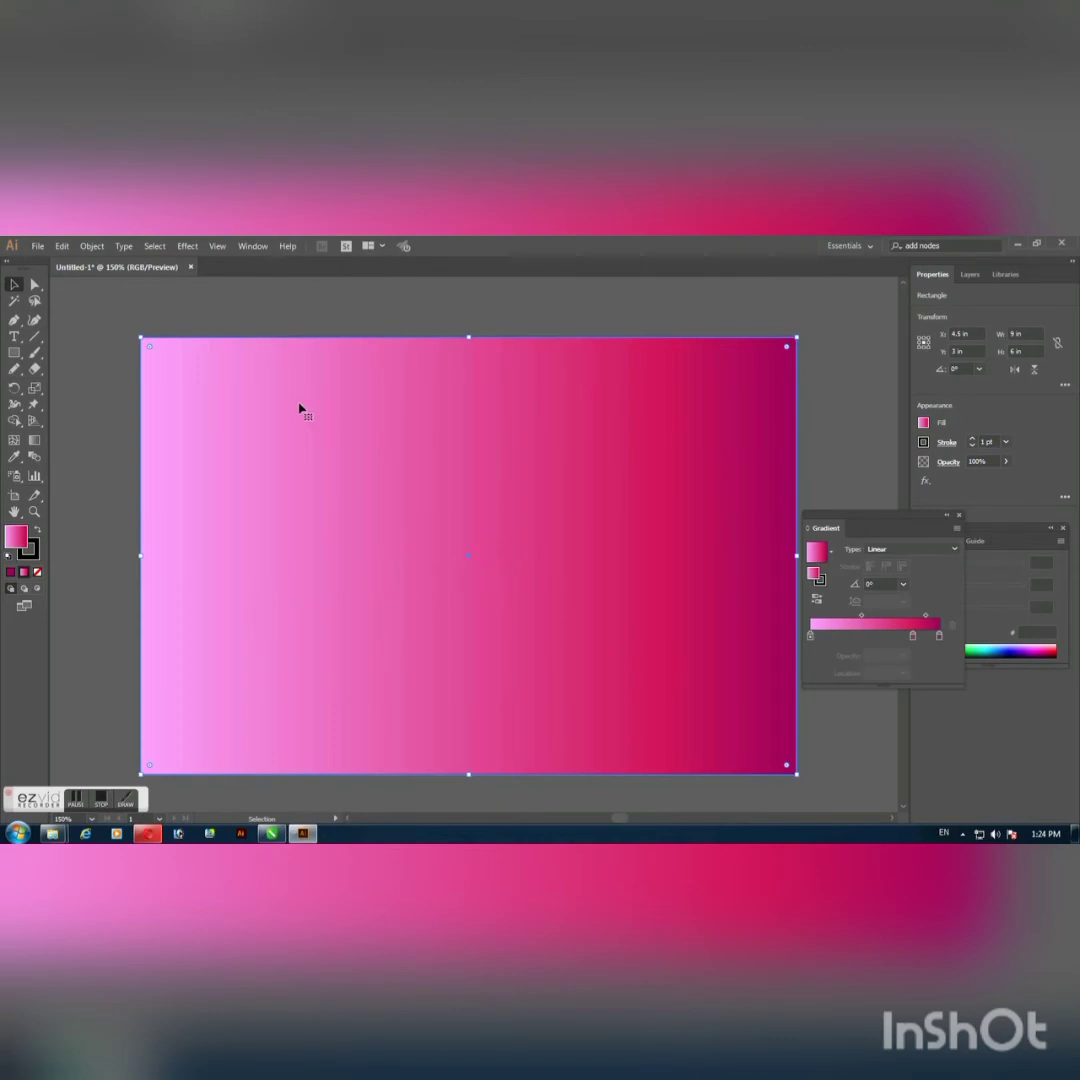
{"action": "left_click", "coordinate": [887, 550]}
{"action": "left_click", "coordinate": [889, 580]}
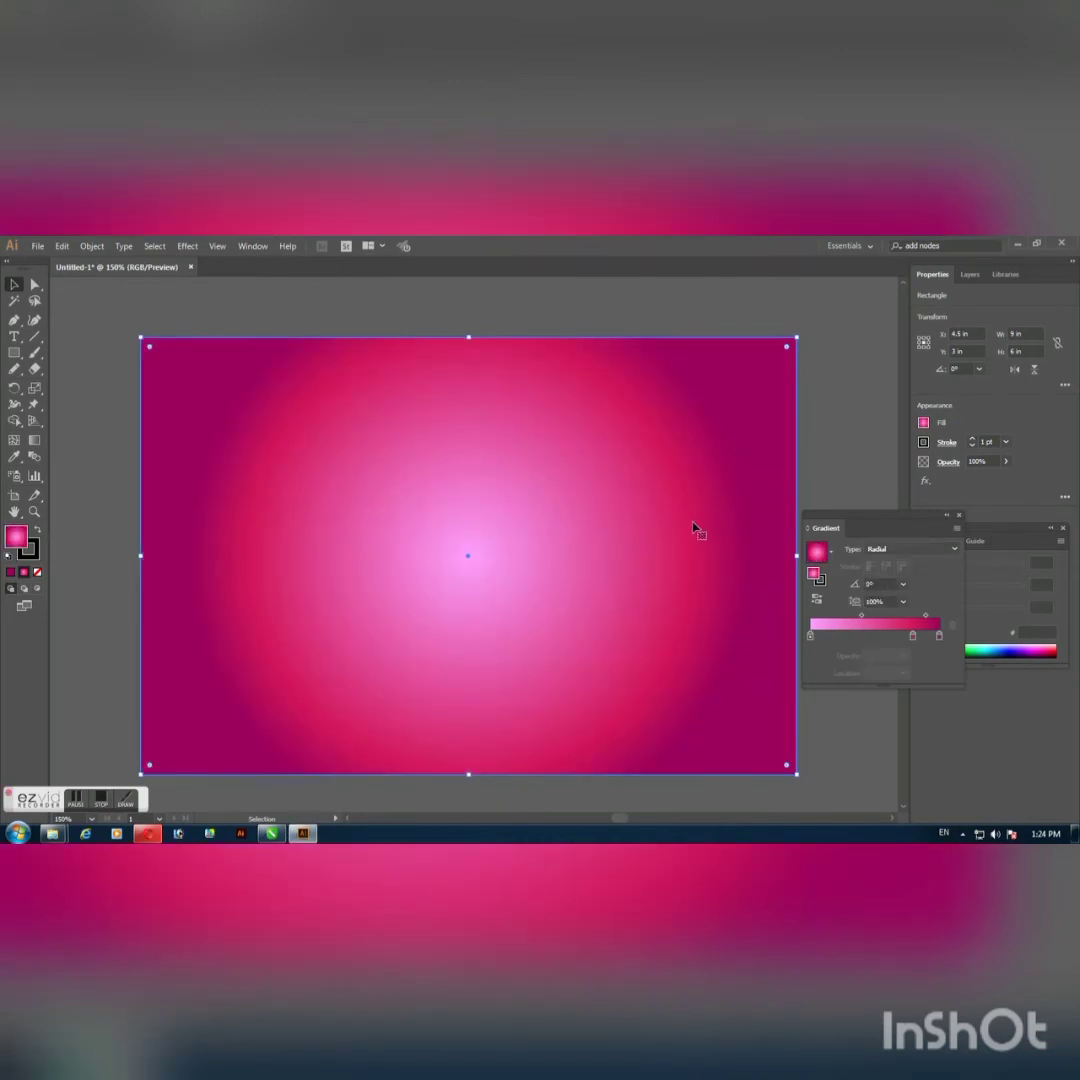
Step: Send the gradient rectangle to the back, behind the NEW lettering
{"action": "key", "text": "a"}
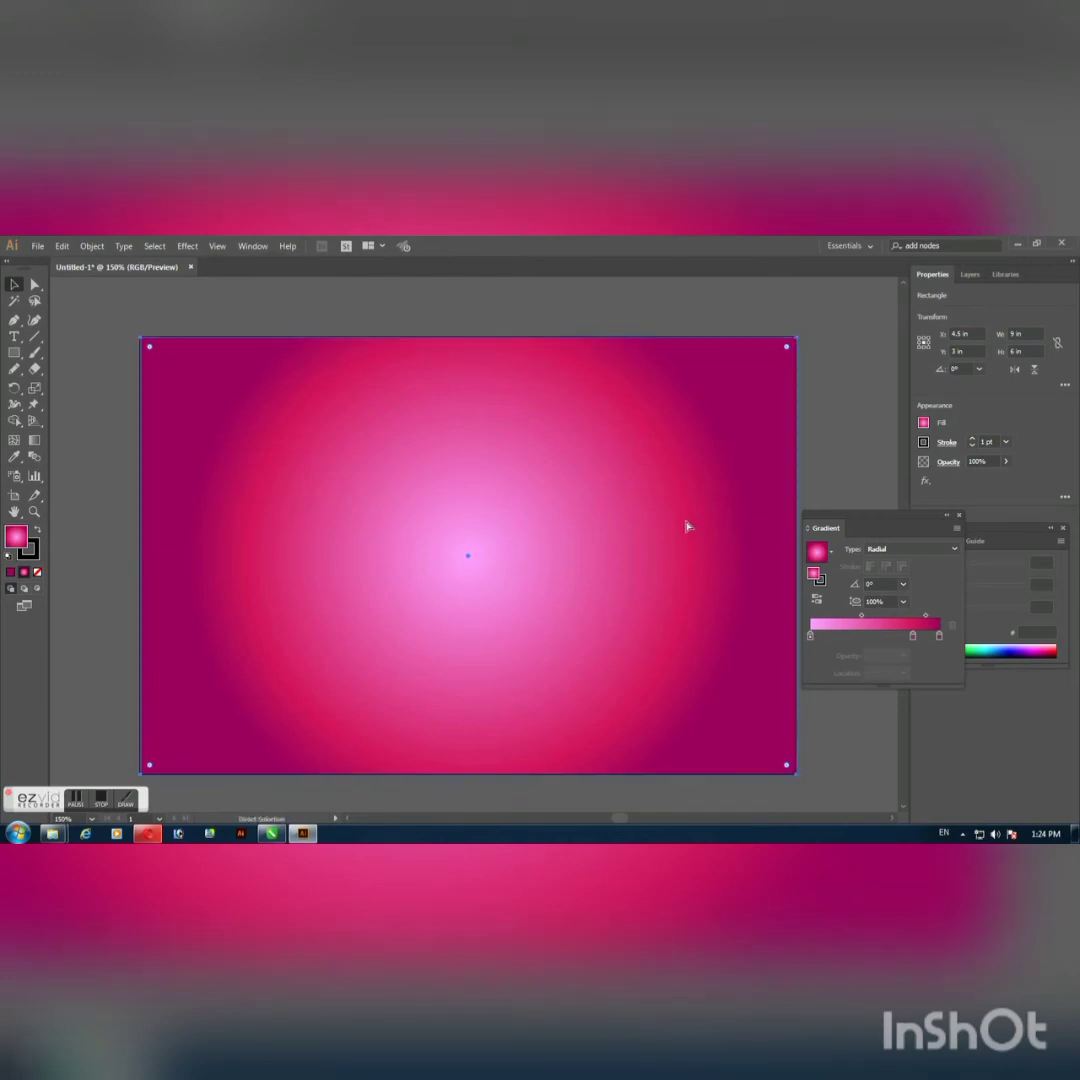
{"action": "right_click", "coordinate": [596, 512]}
{"action": "mouse_move", "coordinate": [627, 724]}
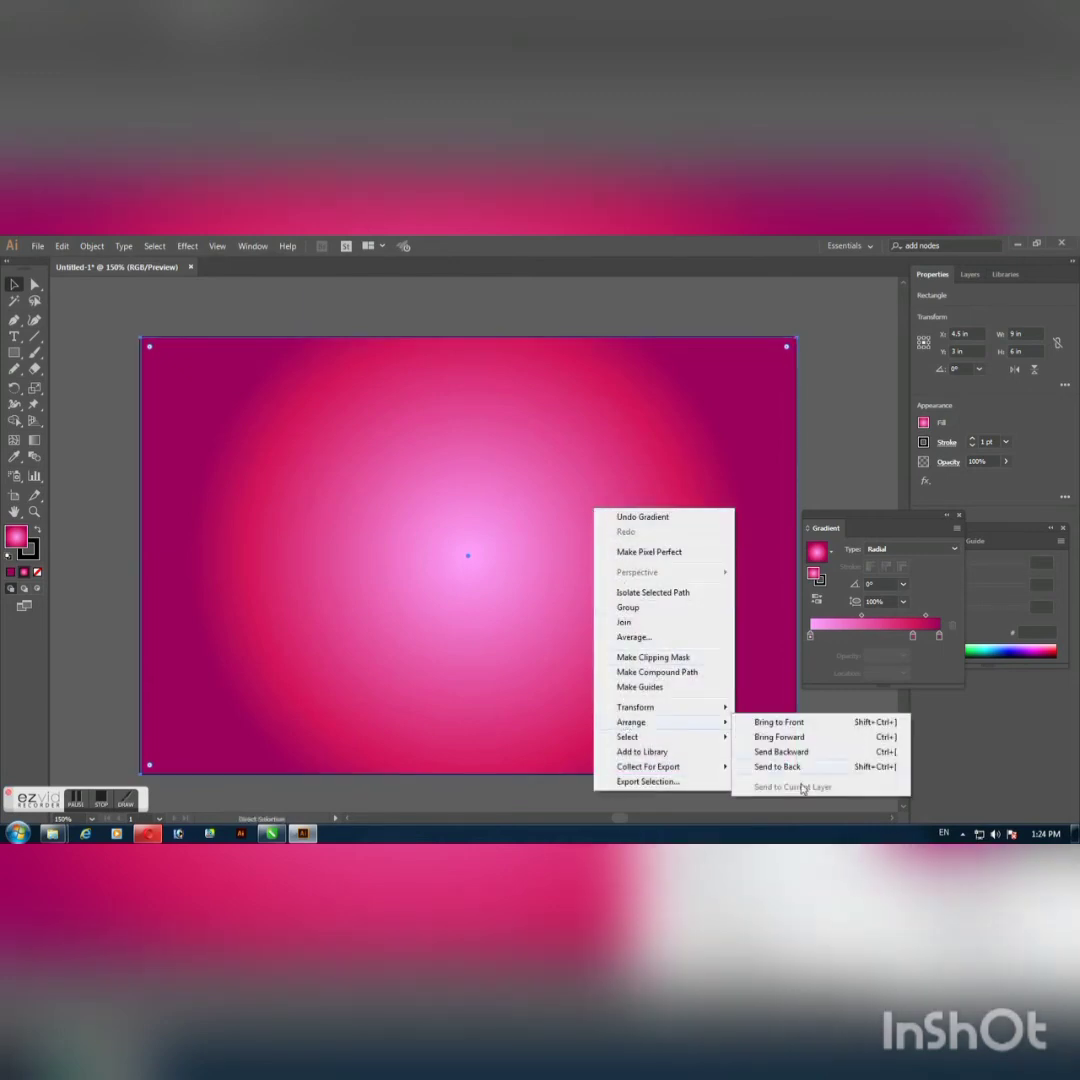
{"action": "left_click", "coordinate": [778, 772]}
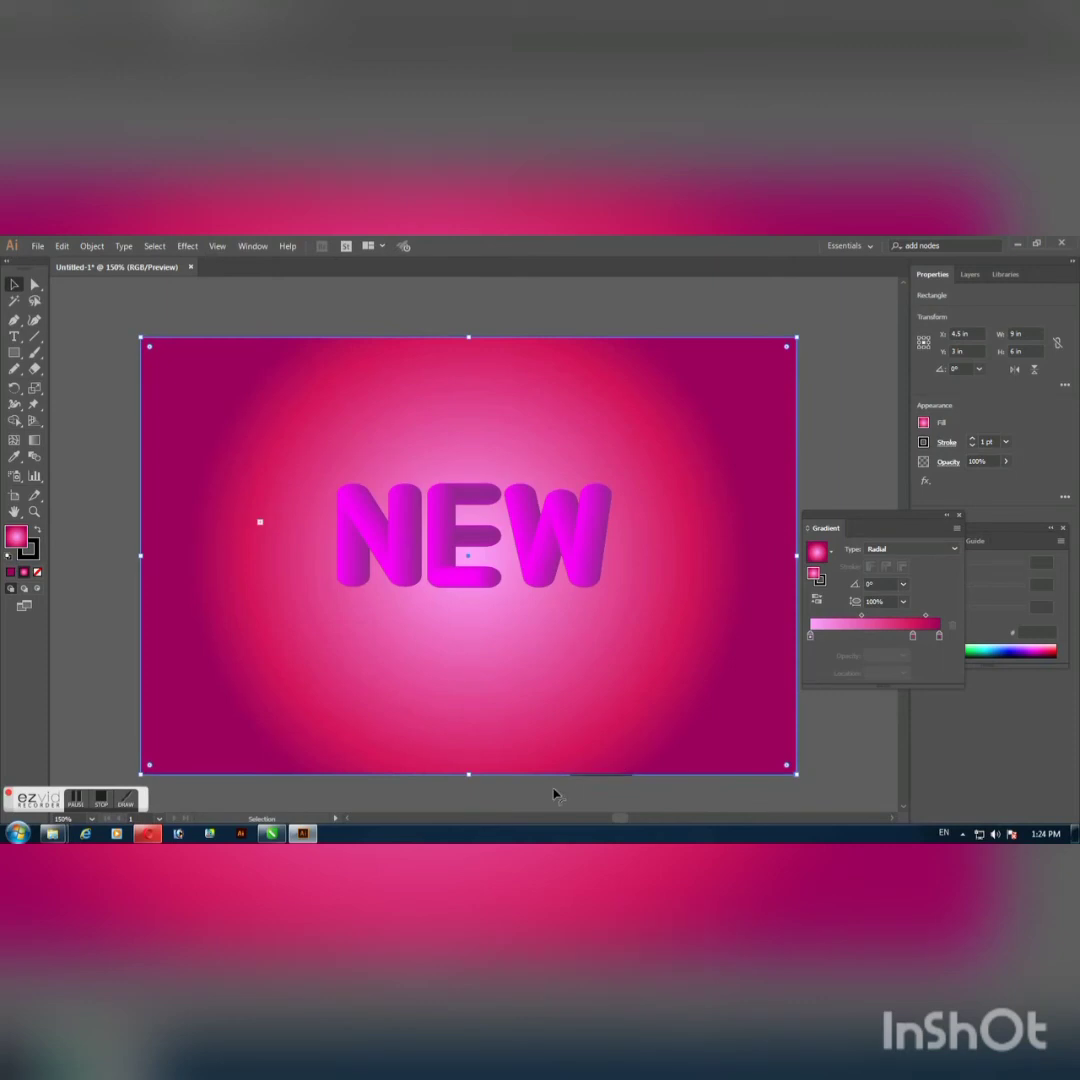
Step: Set the green value of the radial gradient's ending stop to 46
{"action": "key", "text": "g"}
{"action": "double_click", "coordinate": [746, 561]}
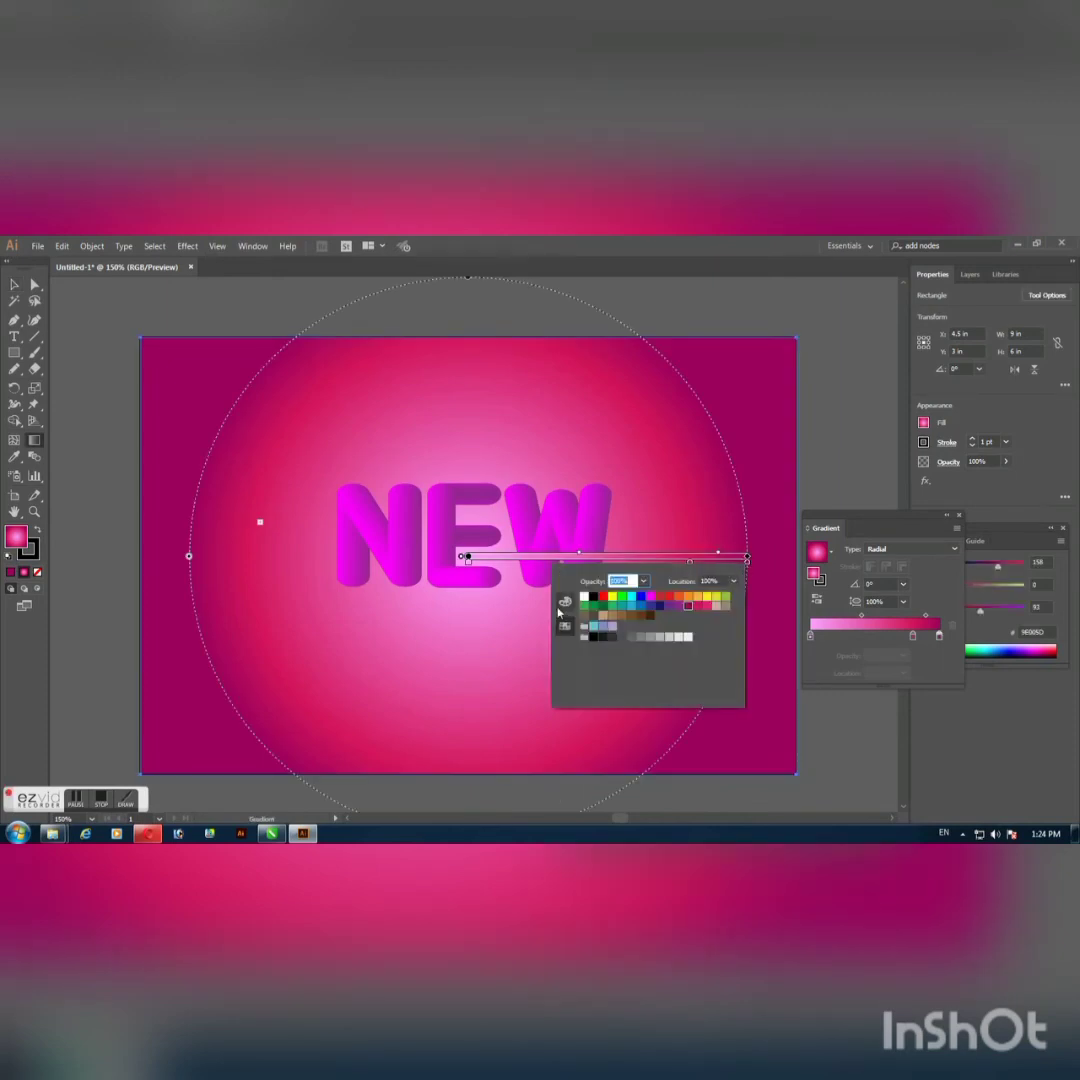
{"action": "left_click", "coordinate": [565, 601]}
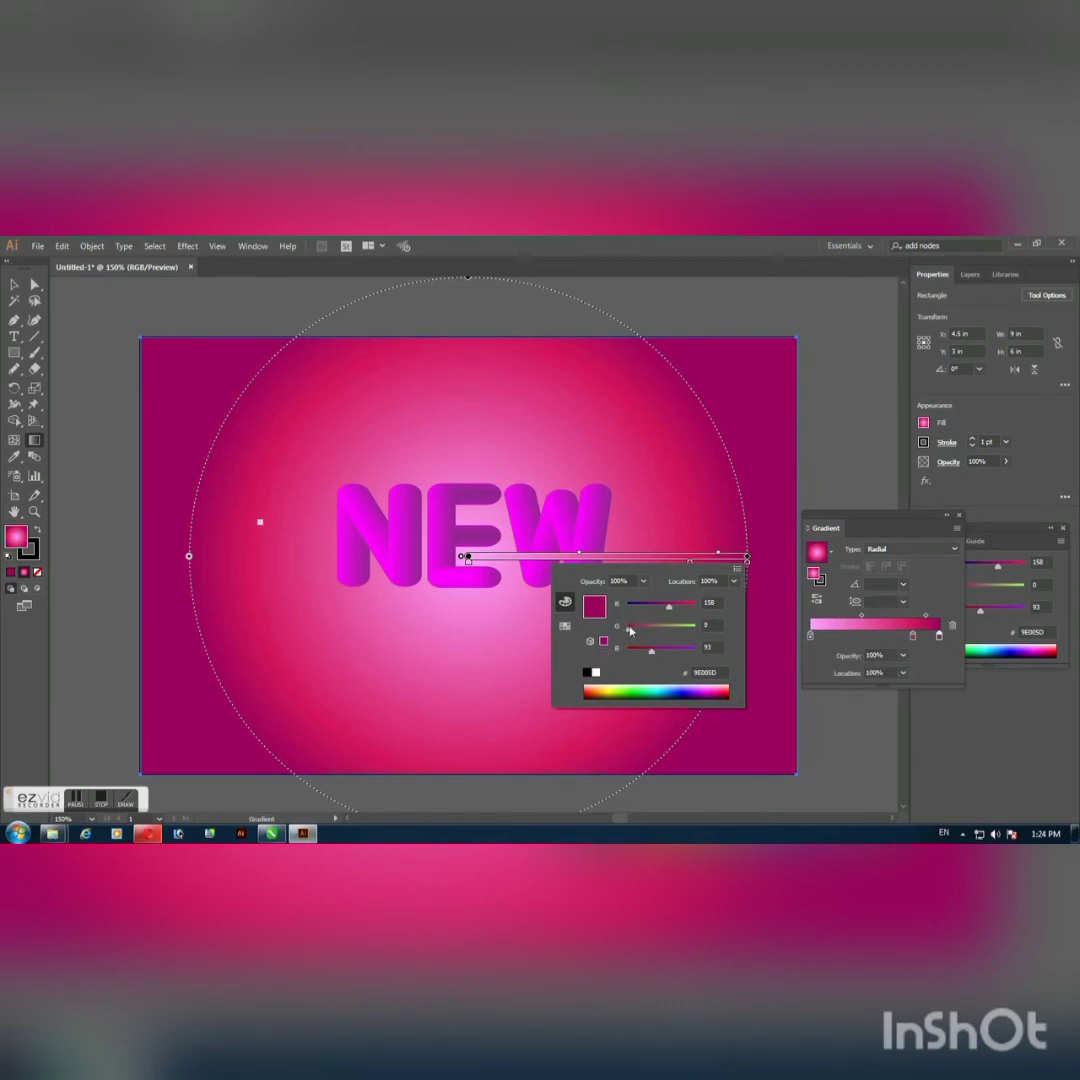
{"action": "left_click_drag", "start_coordinate": [630, 632], "coordinate": [641, 632]}
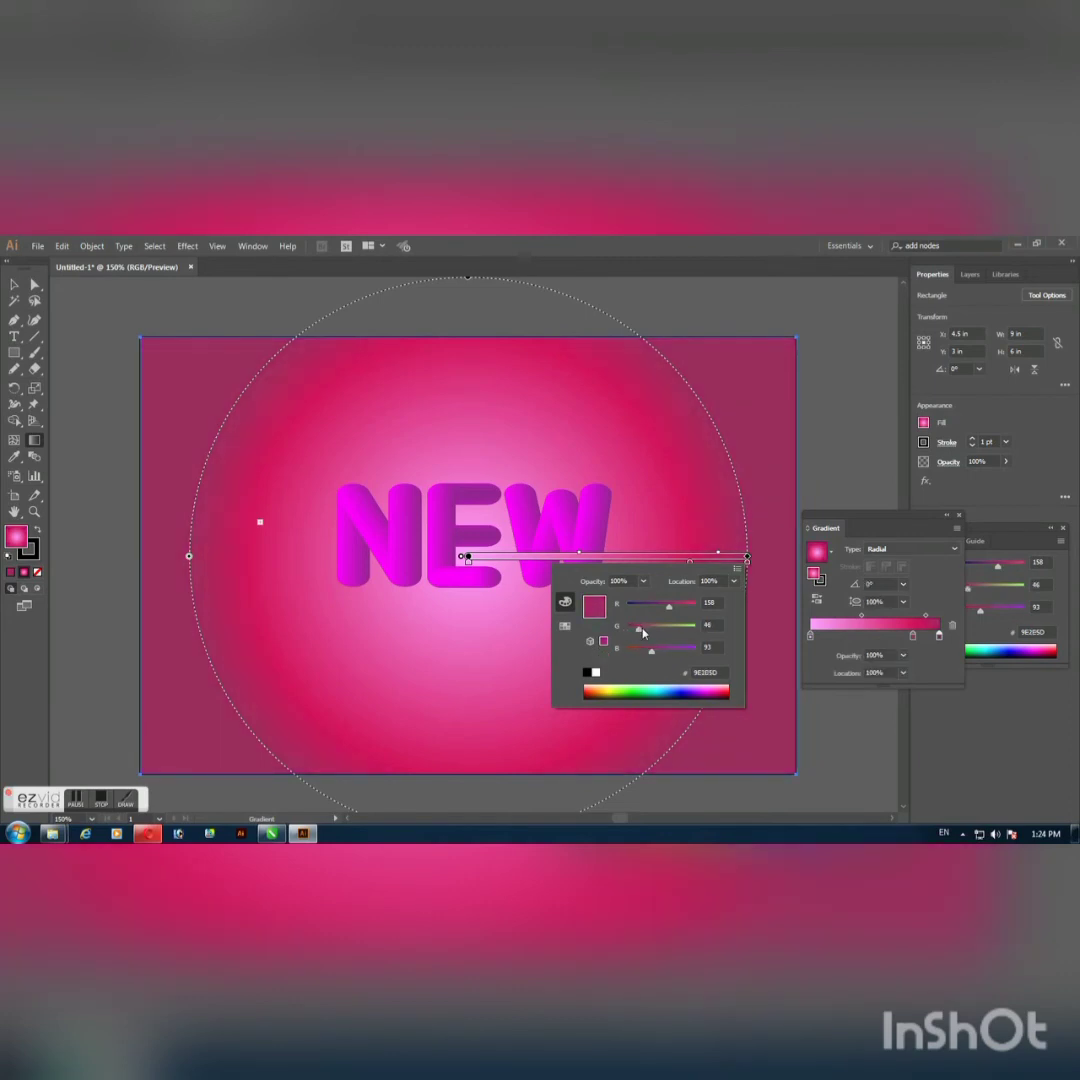
{"action": "left_click", "coordinate": [833, 473]}
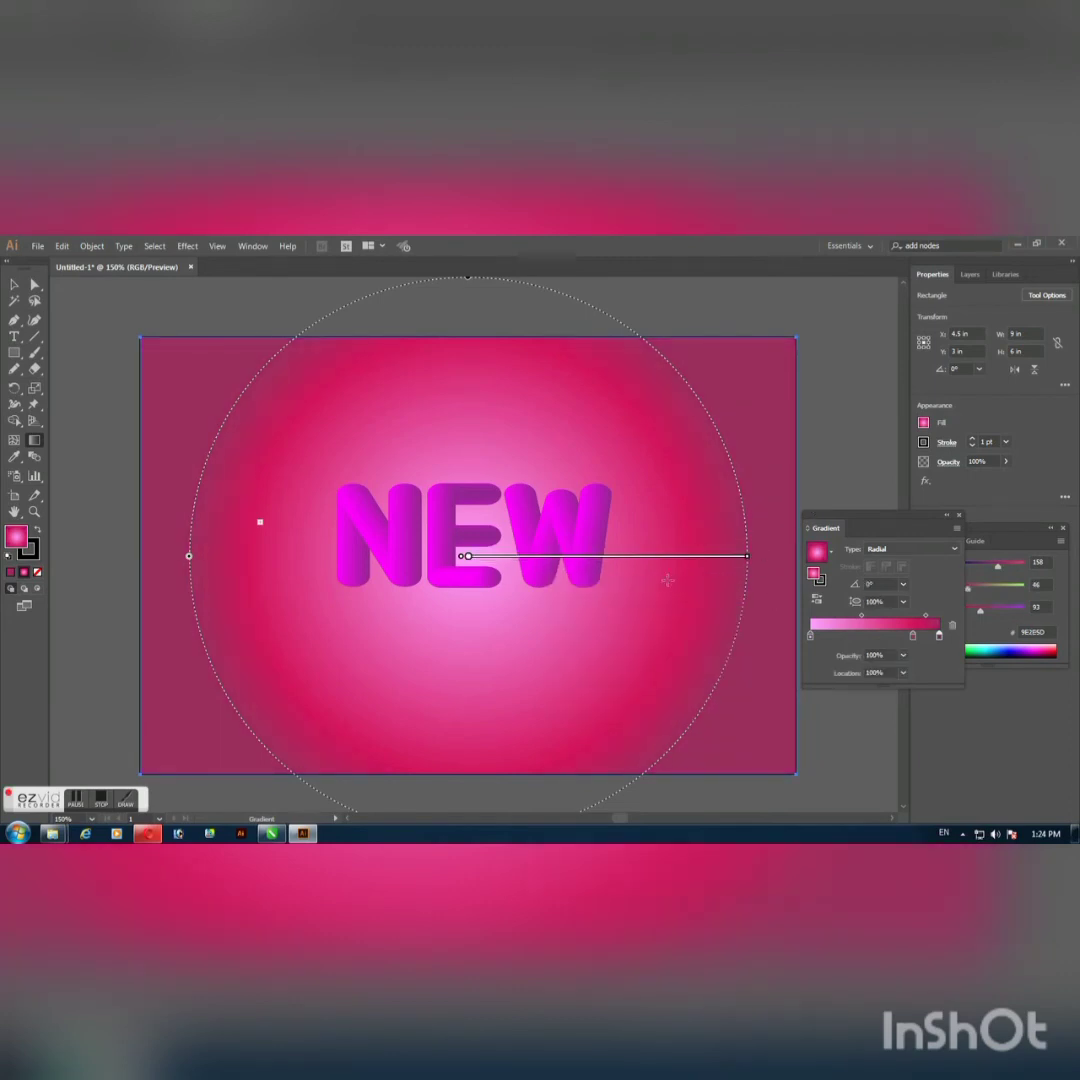
Step: Recolor the radial gradient with a pale center, purple middle stop and bright magenta ending stop, and shift its inner midpoint outward
{"action": "double_click", "coordinate": [690, 566]}
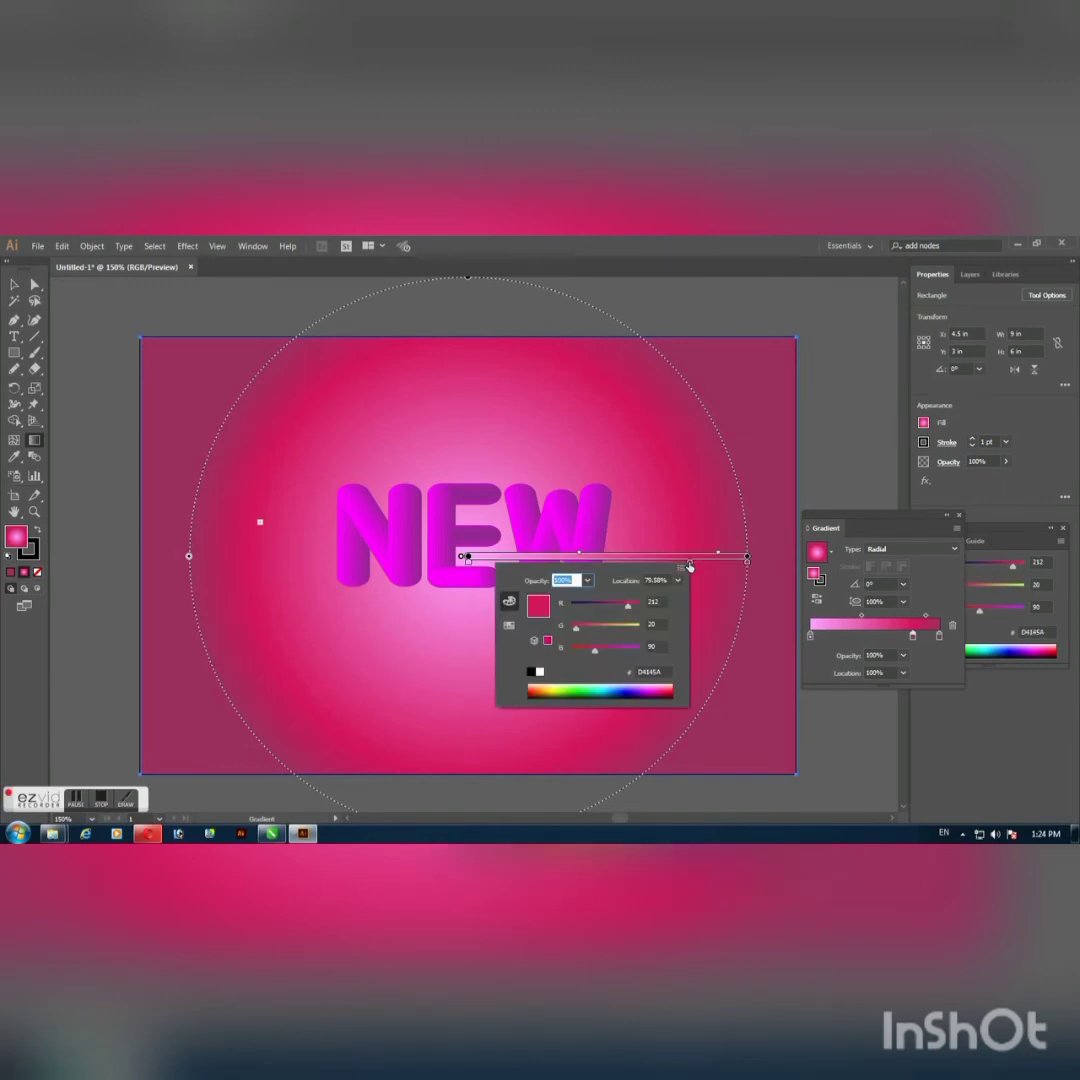
{"action": "left_click", "coordinate": [512, 625]}
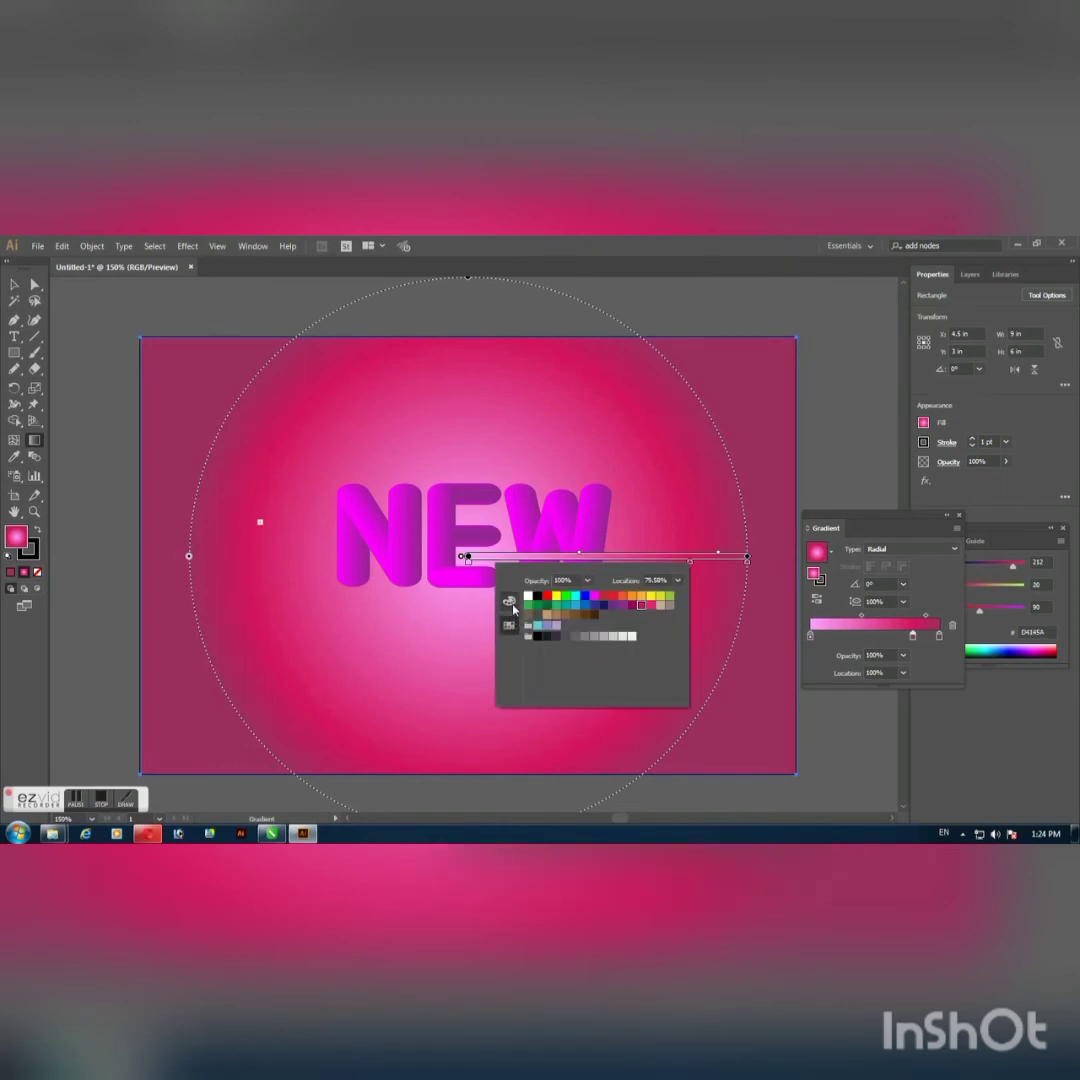
{"action": "left_click", "coordinate": [595, 596]}
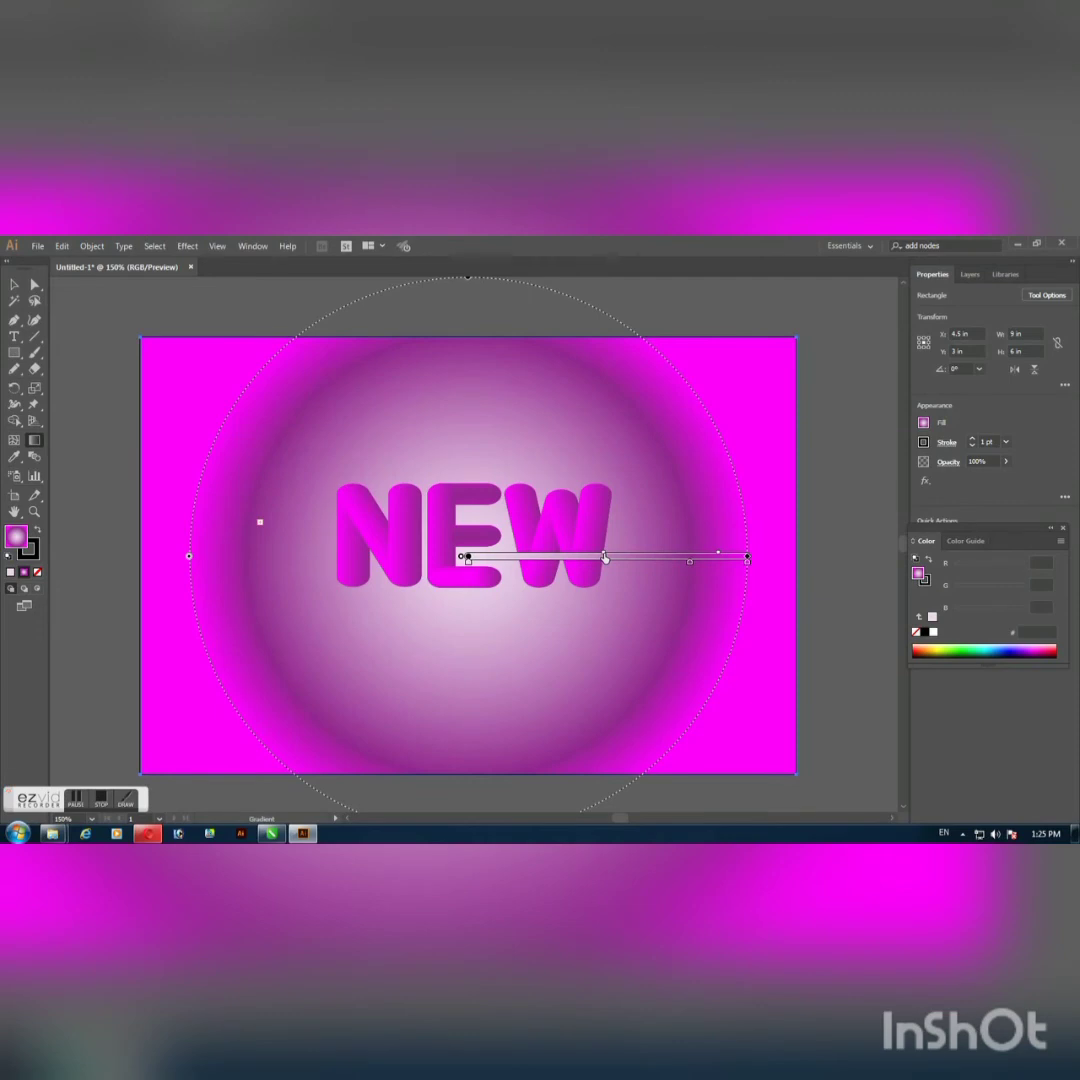
{"action": "left_click", "coordinate": [621, 558]}
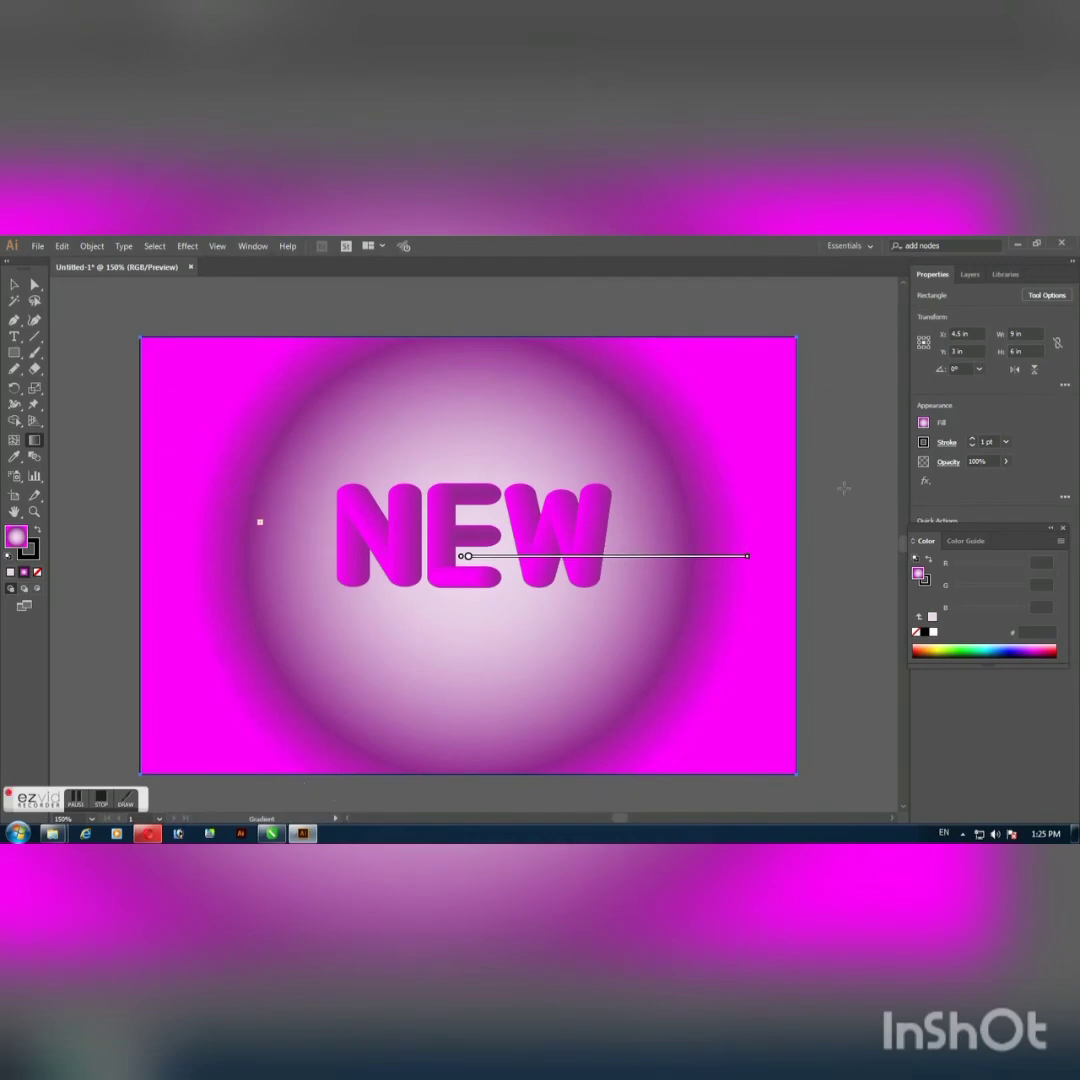
Step: Start a Roughen effect on all the NEW letter blends with size 16%, detail 73 per inch and preview on
{"action": "left_click", "coordinate": [14, 284]}
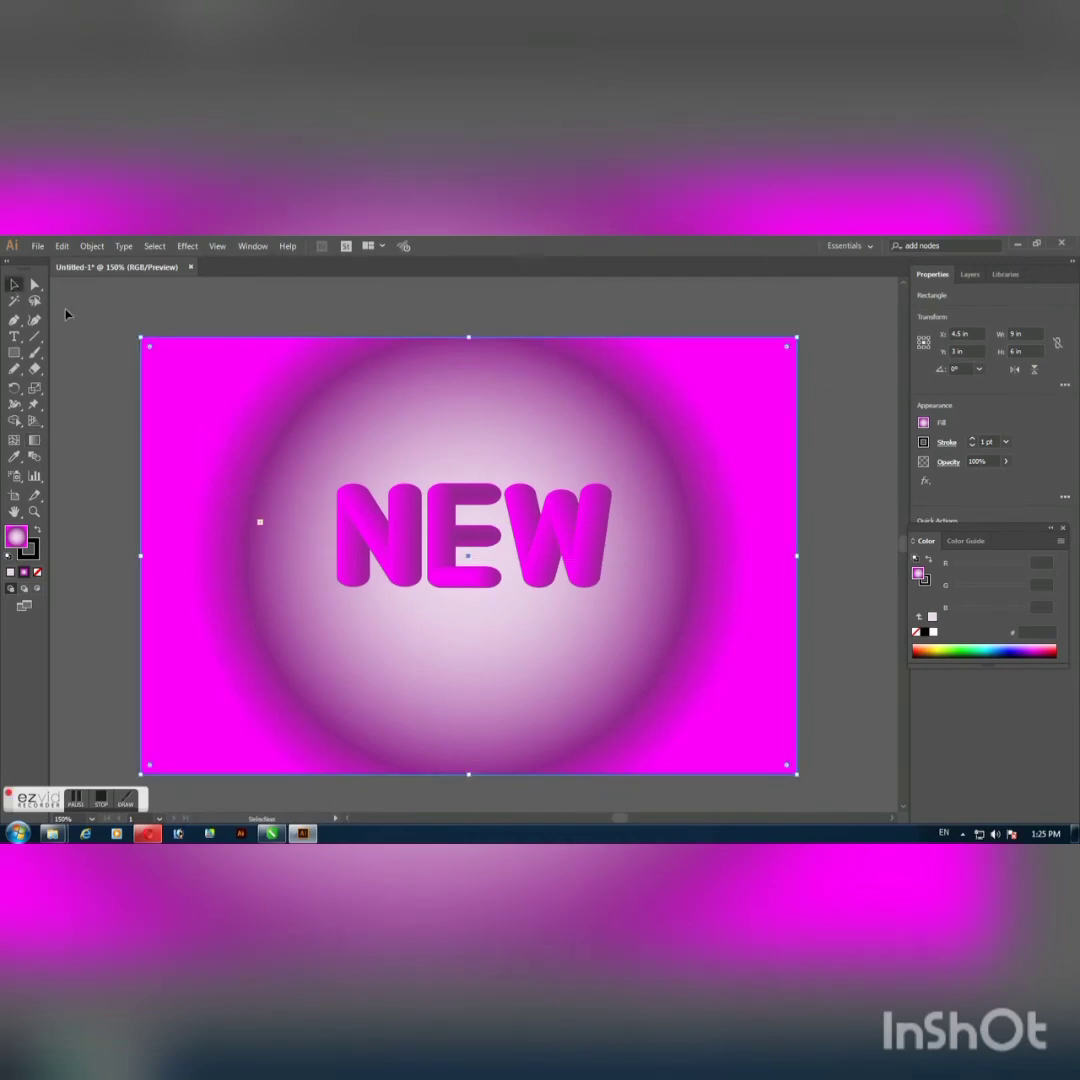
{"action": "left_click", "coordinate": [100, 310]}
{"action": "left_click", "coordinate": [368, 535]}
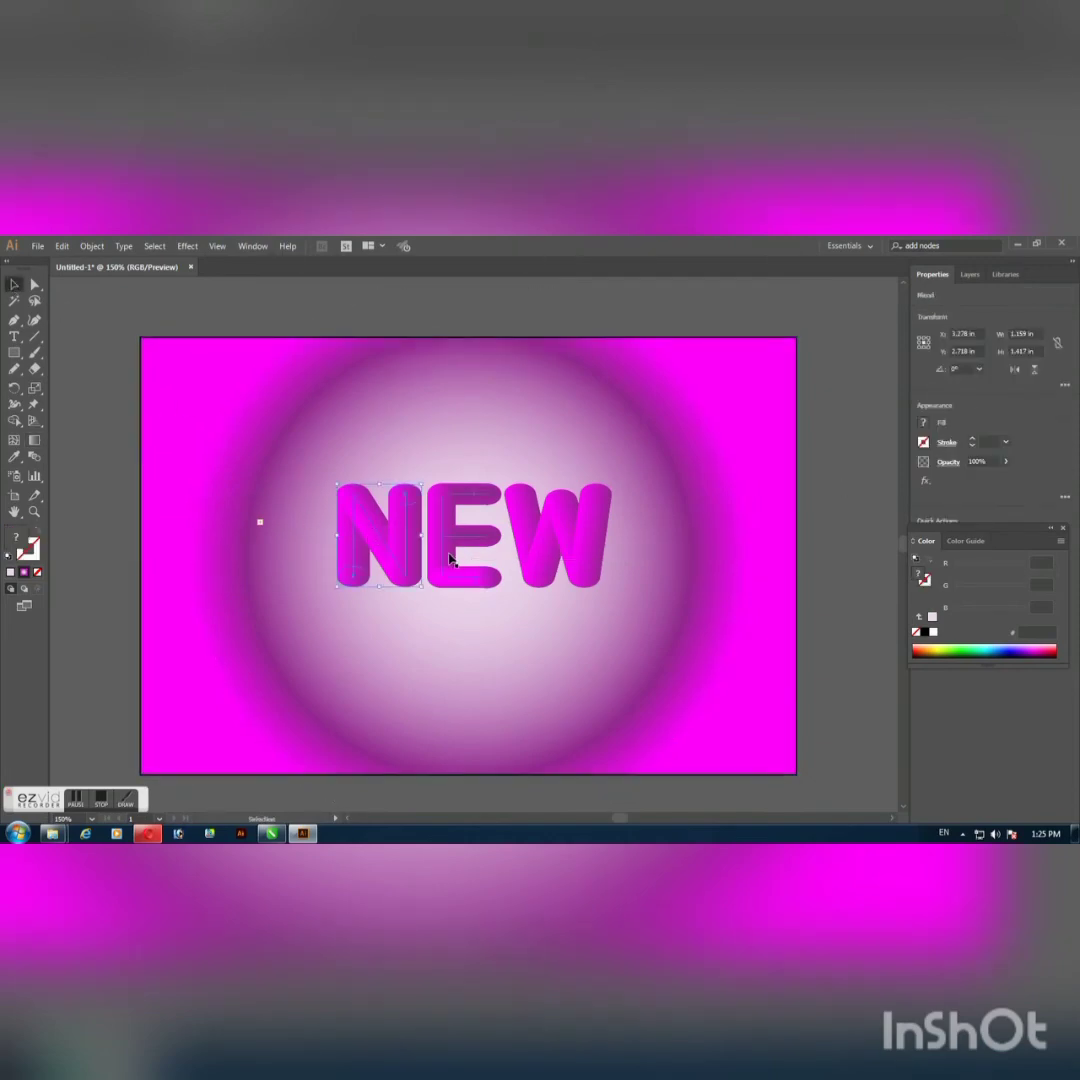
{"action": "left_click", "coordinate": [560, 535], "text": "shift"}
{"action": "key", "text": "ctrl+alt+b"}
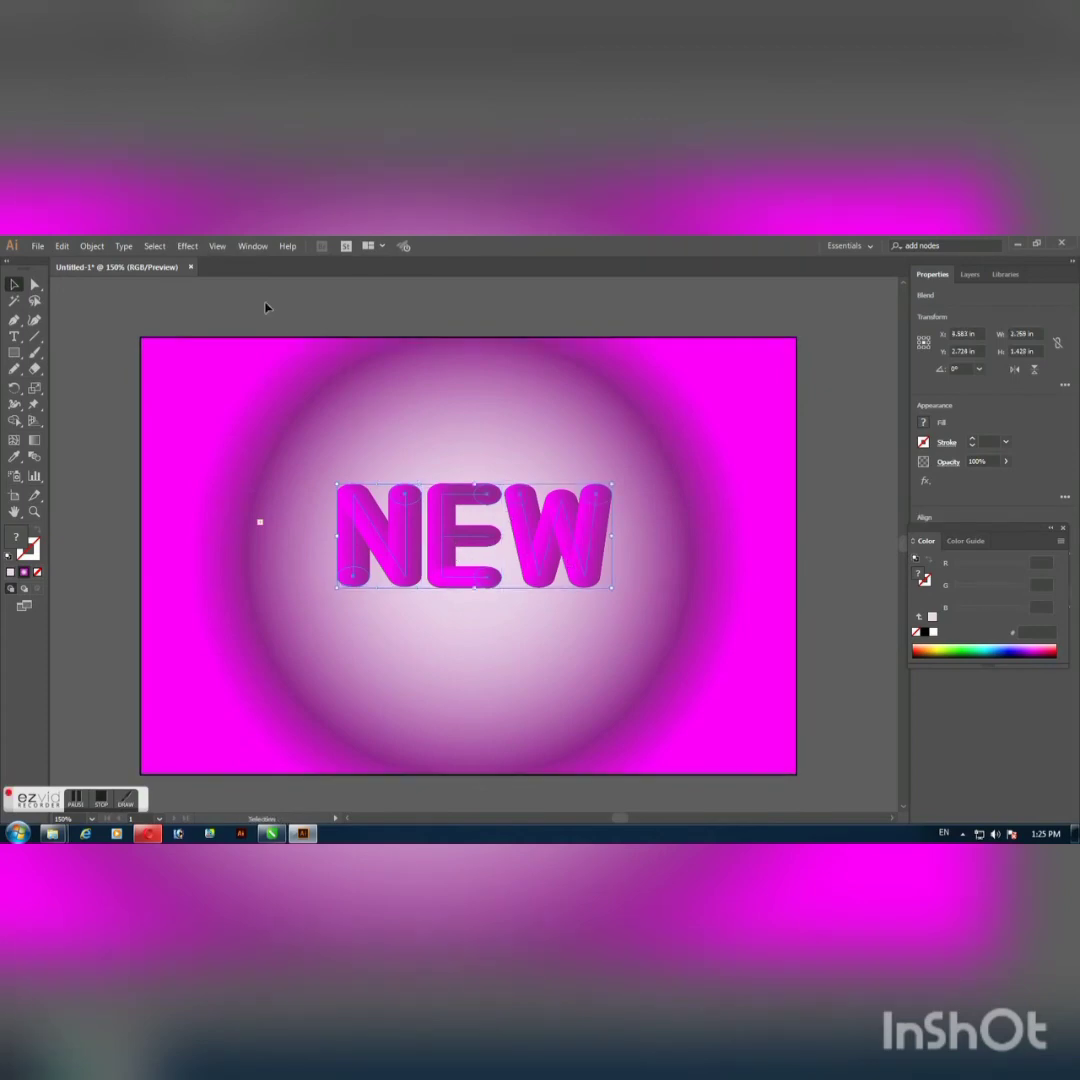
{"action": "left_click", "coordinate": [188, 246]}
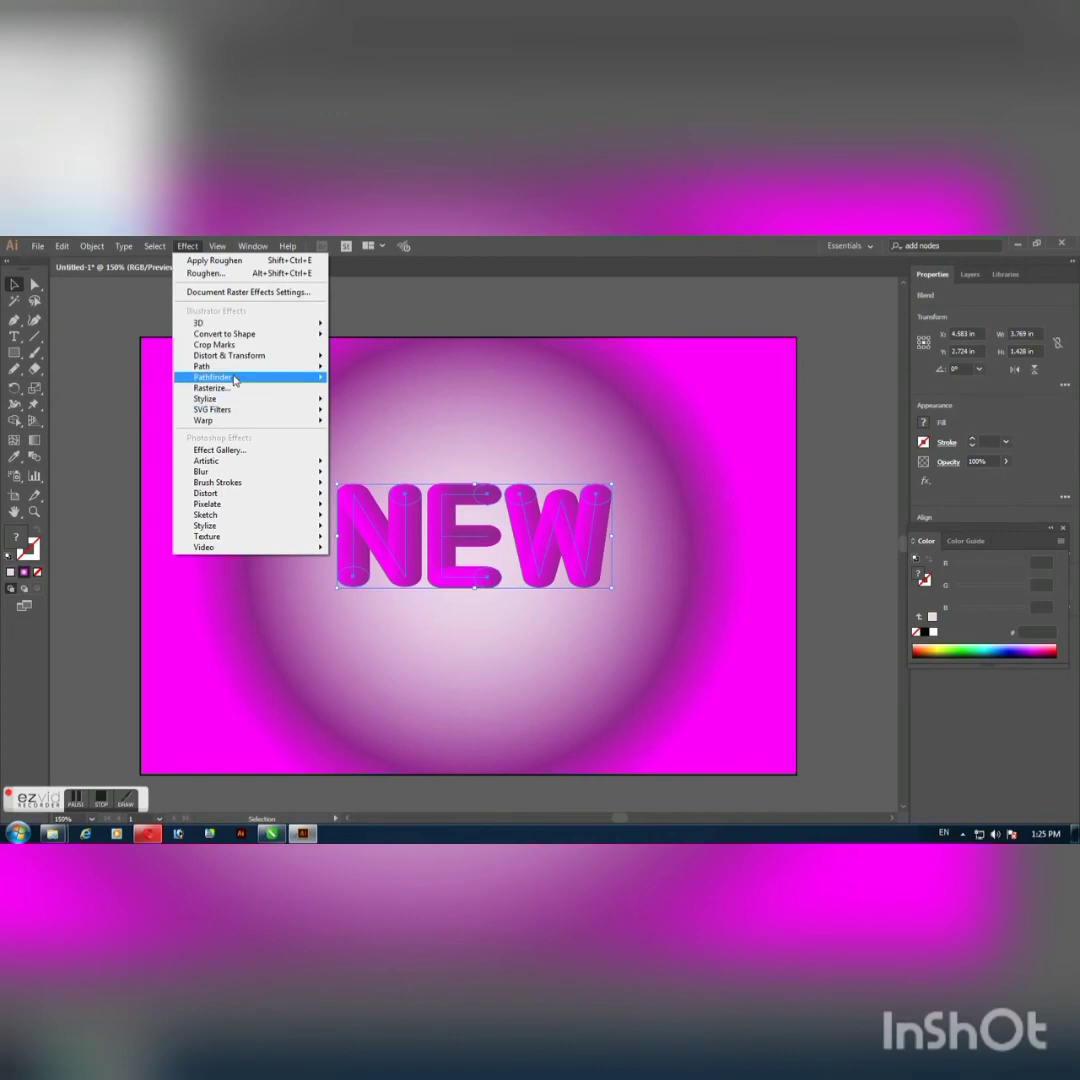
{"action": "mouse_move", "coordinate": [226, 362]}
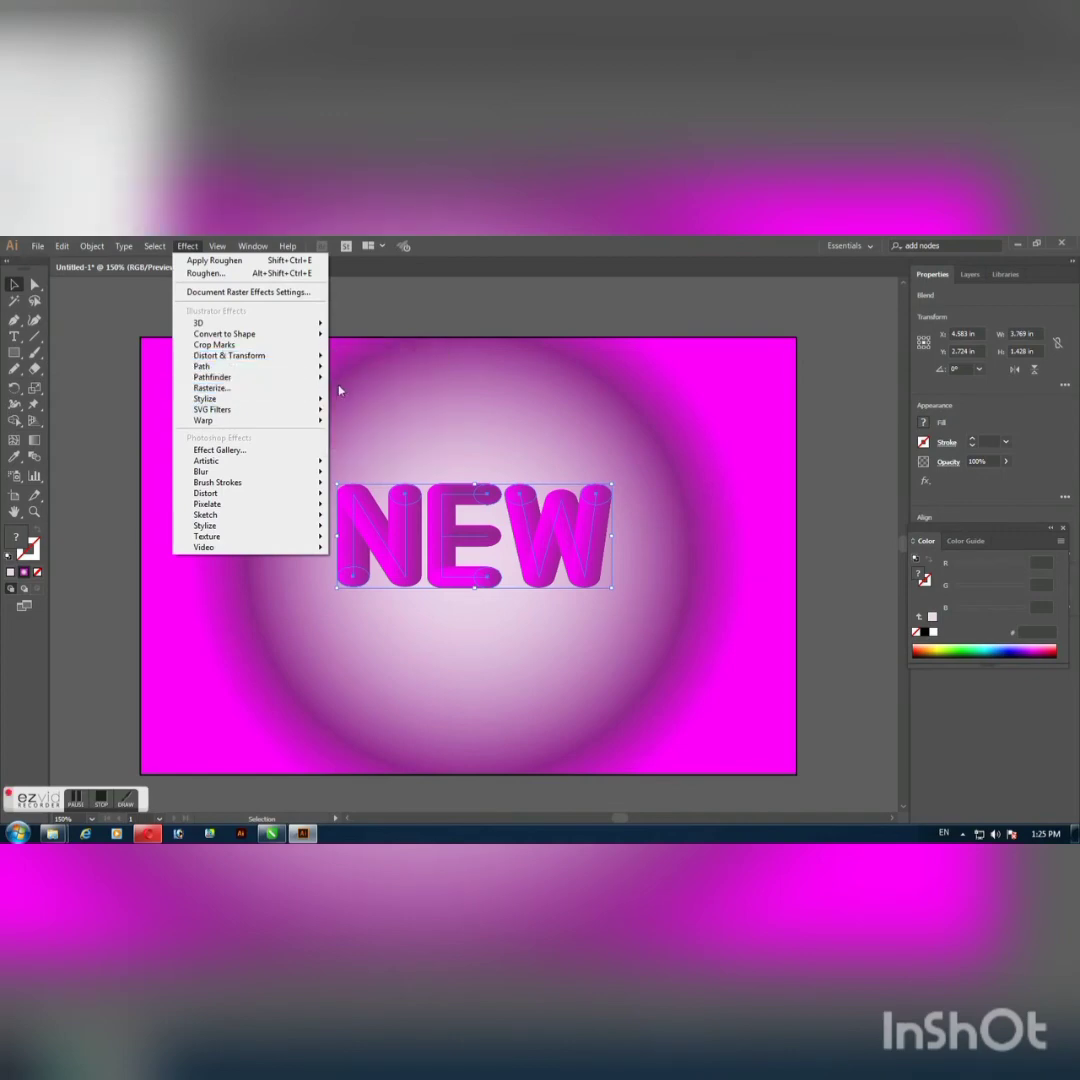
{"action": "mouse_move", "coordinate": [310, 371]}
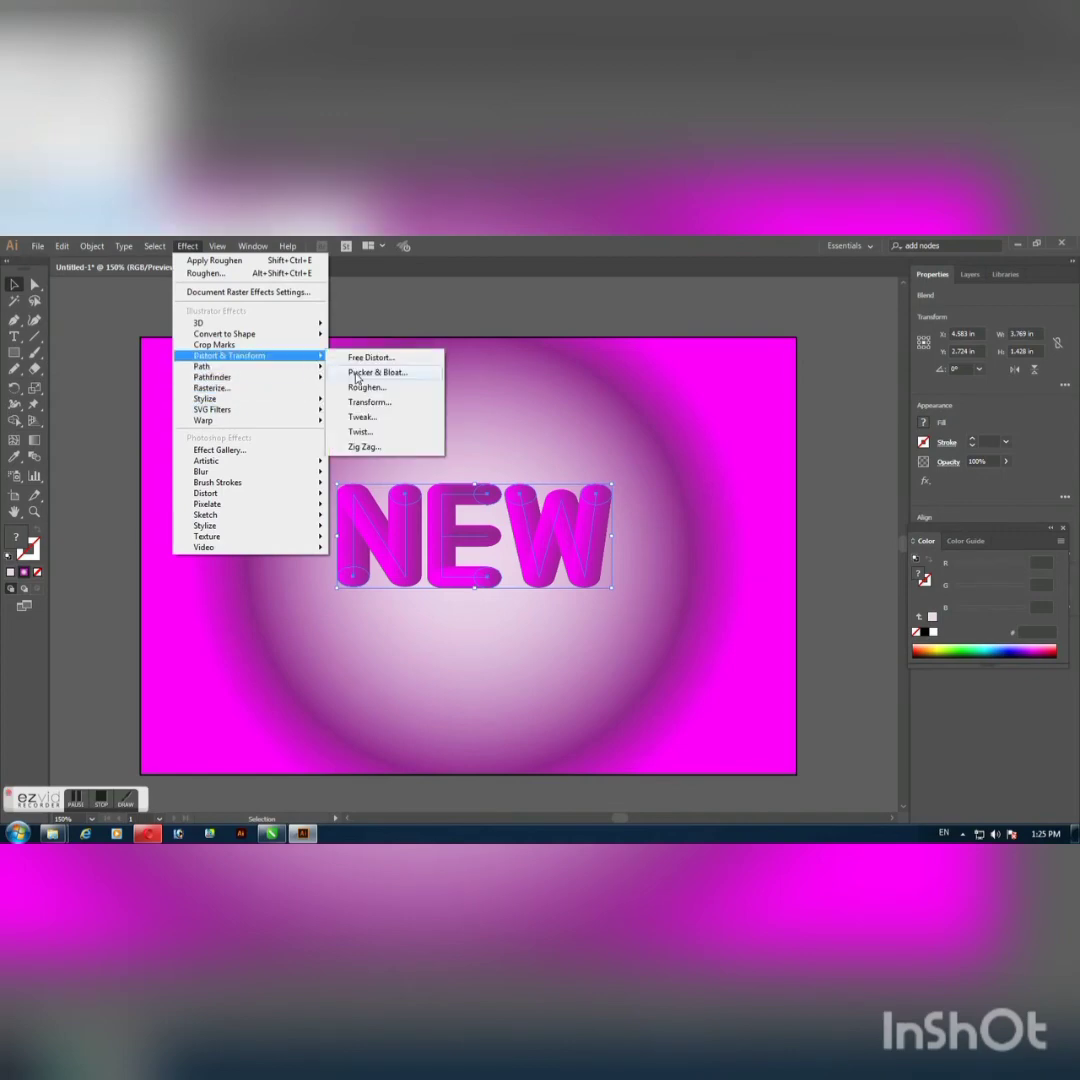
{"action": "left_click", "coordinate": [375, 387]}
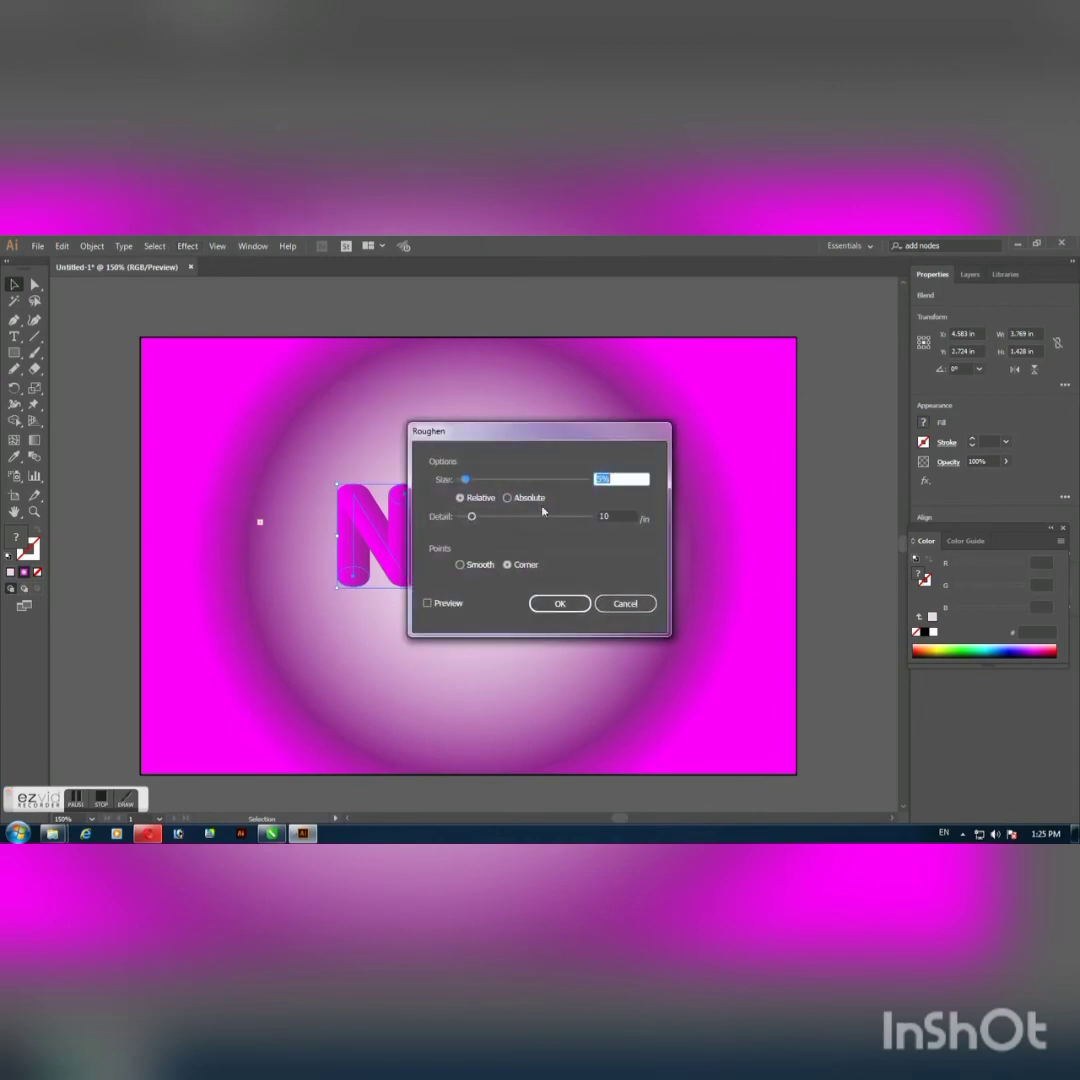
{"action": "left_click_drag", "start_coordinate": [471, 516], "coordinate": [555, 521]}
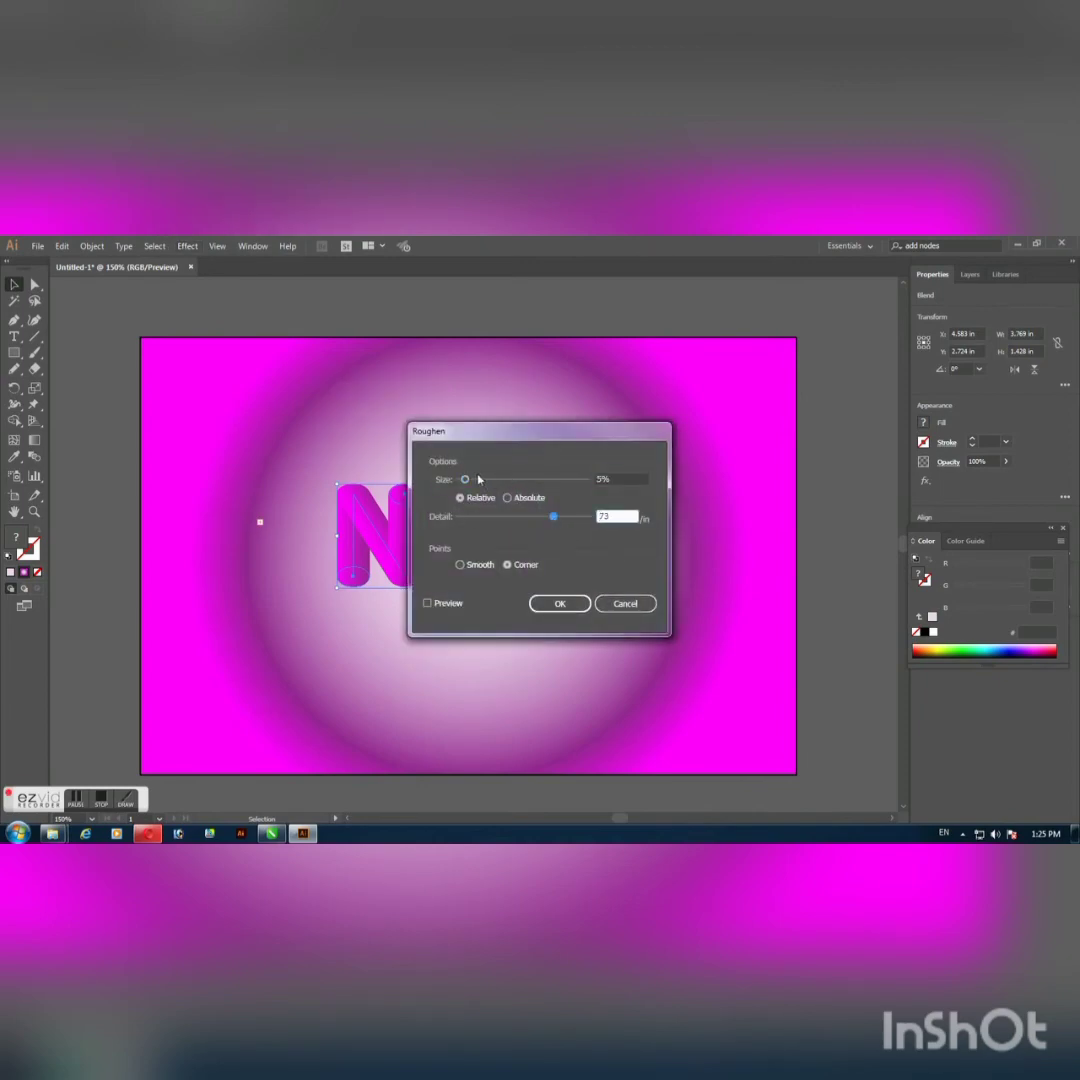
{"action": "mouse_move", "coordinate": [478, 480]}
{"action": "left_mouse_down"}
{"action": "mouse_move", "coordinate": [488, 484]}
{"action": "mouse_move", "coordinate": [479, 480]}
{"action": "left_mouse_up"}
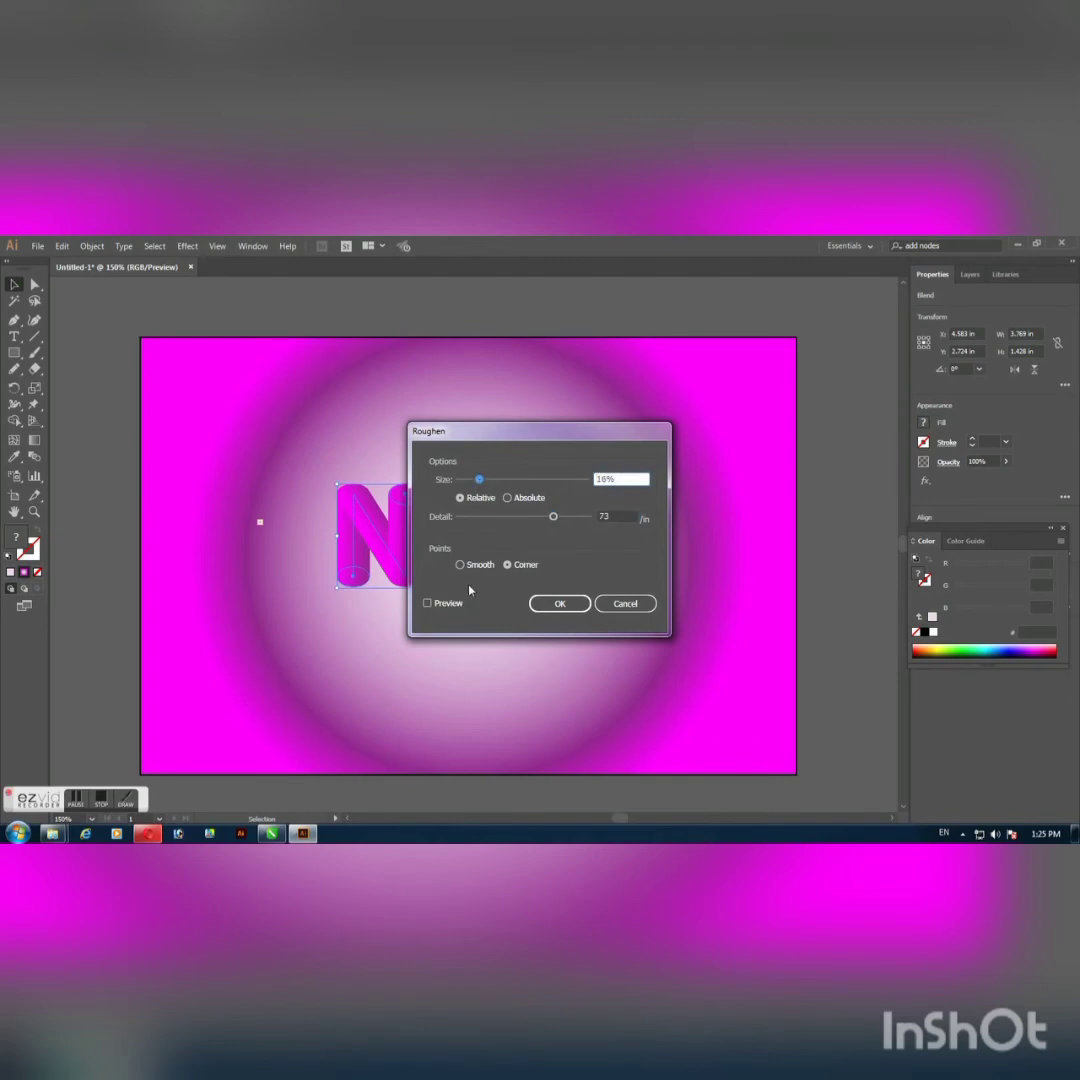
{"action": "left_click", "coordinate": [428, 604]}
{"action": "left_click", "coordinate": [433, 605]}
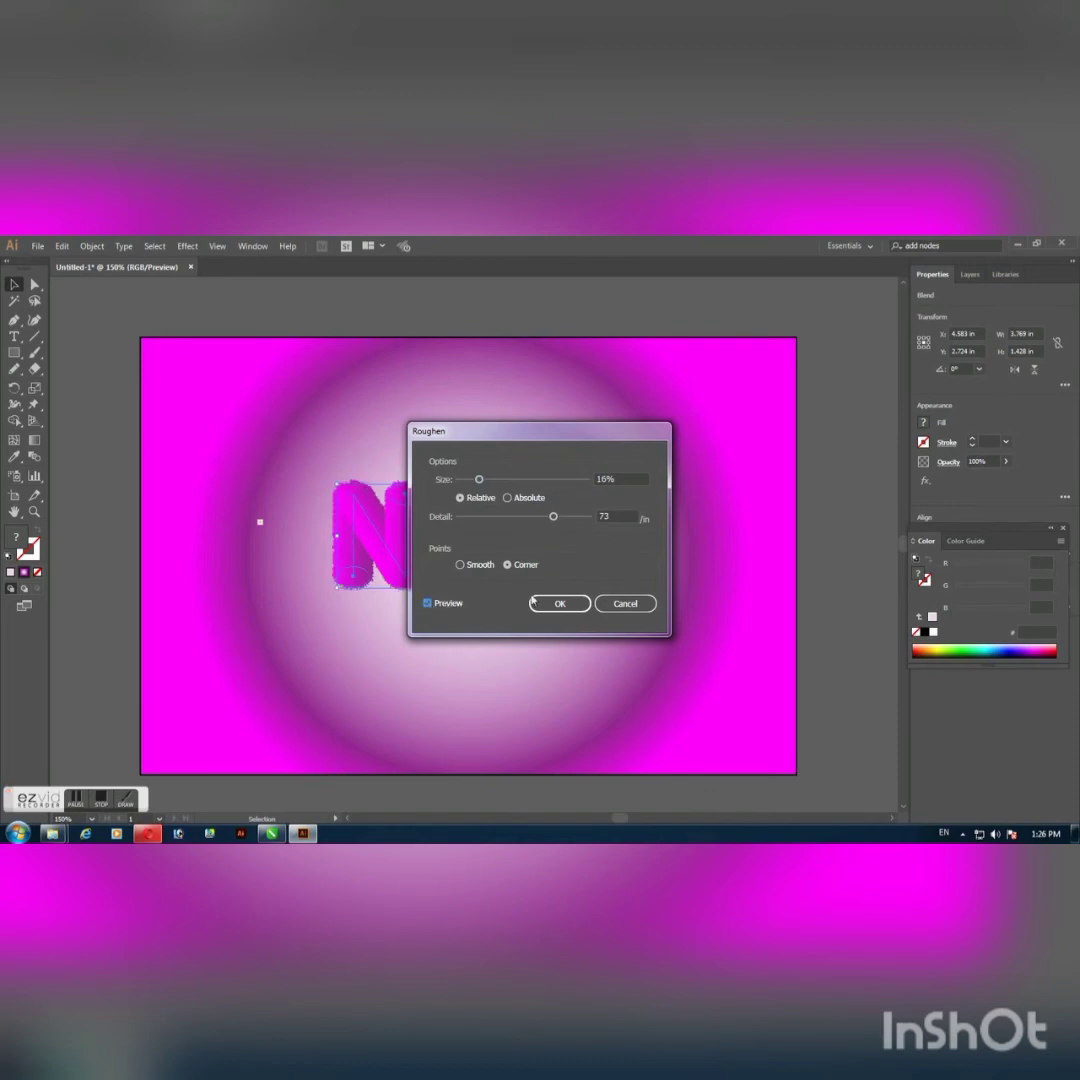
Step: Adjust the Roughen effect to size 23% and detail 69 per inch, apply it to the lettering, and deselect the artwork
{"action": "left_click_drag", "start_coordinate": [481, 481], "coordinate": [487, 484]}
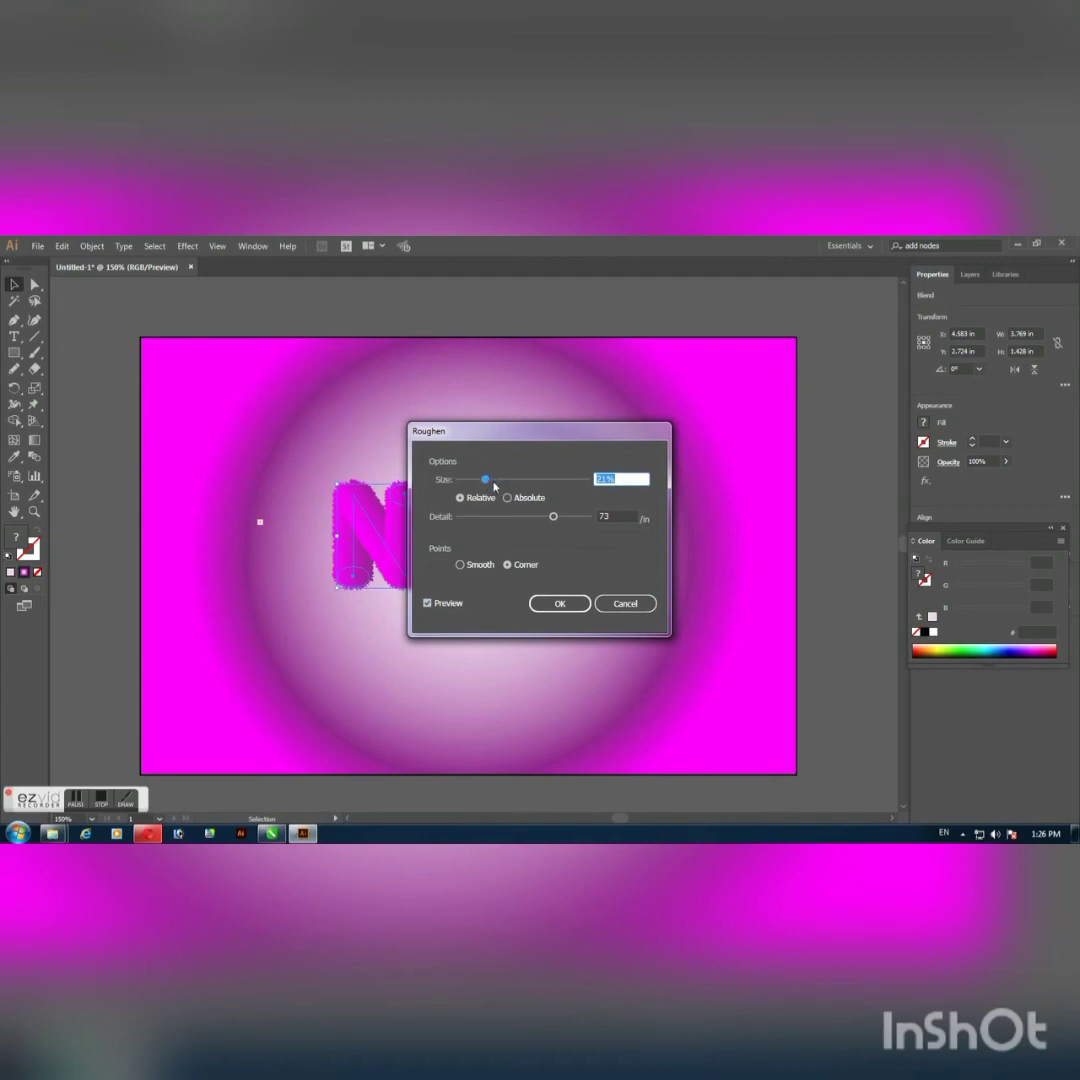
{"action": "left_click_drag", "start_coordinate": [494, 486], "coordinate": [496, 482]}
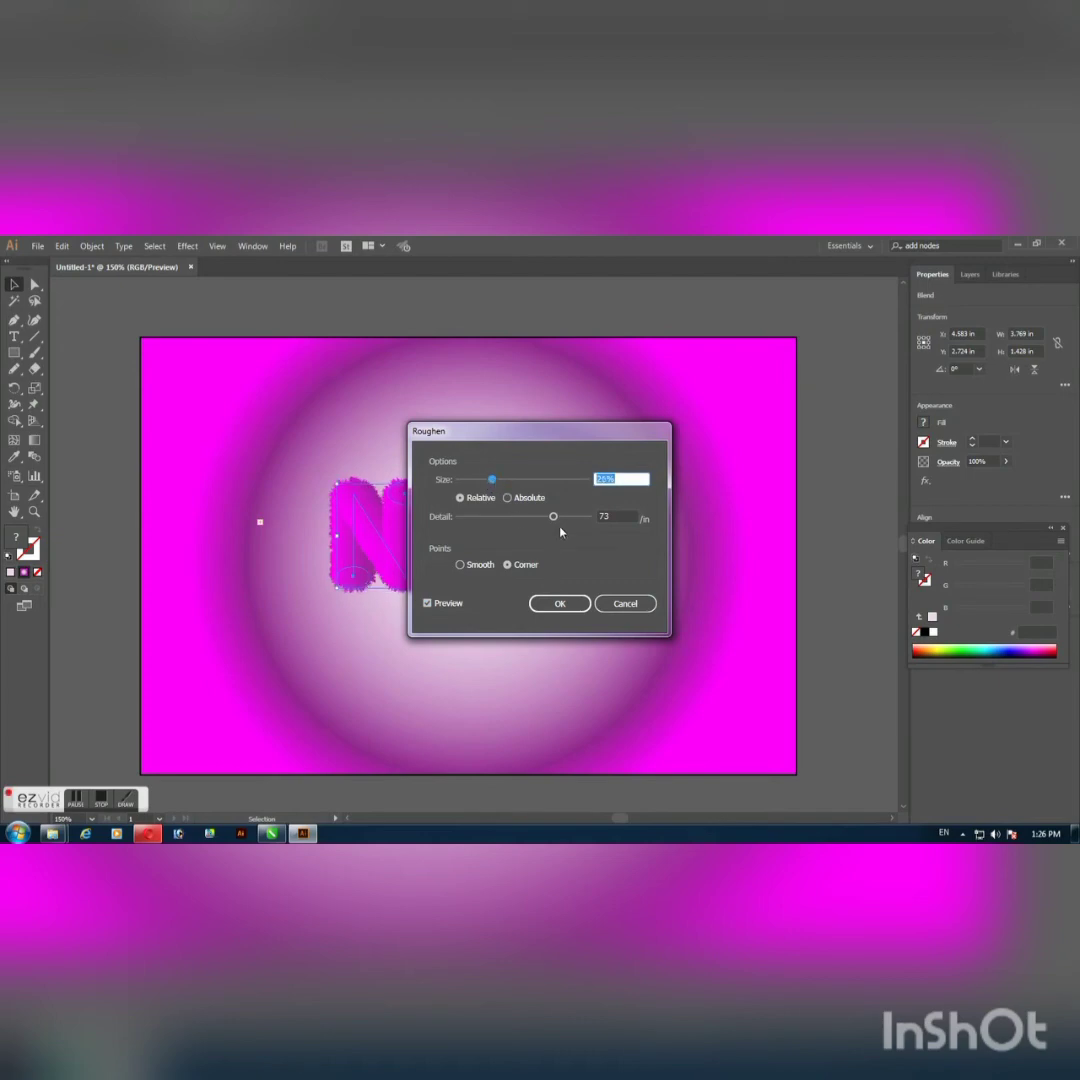
{"action": "left_click_drag", "start_coordinate": [553, 516], "coordinate": [563, 518]}
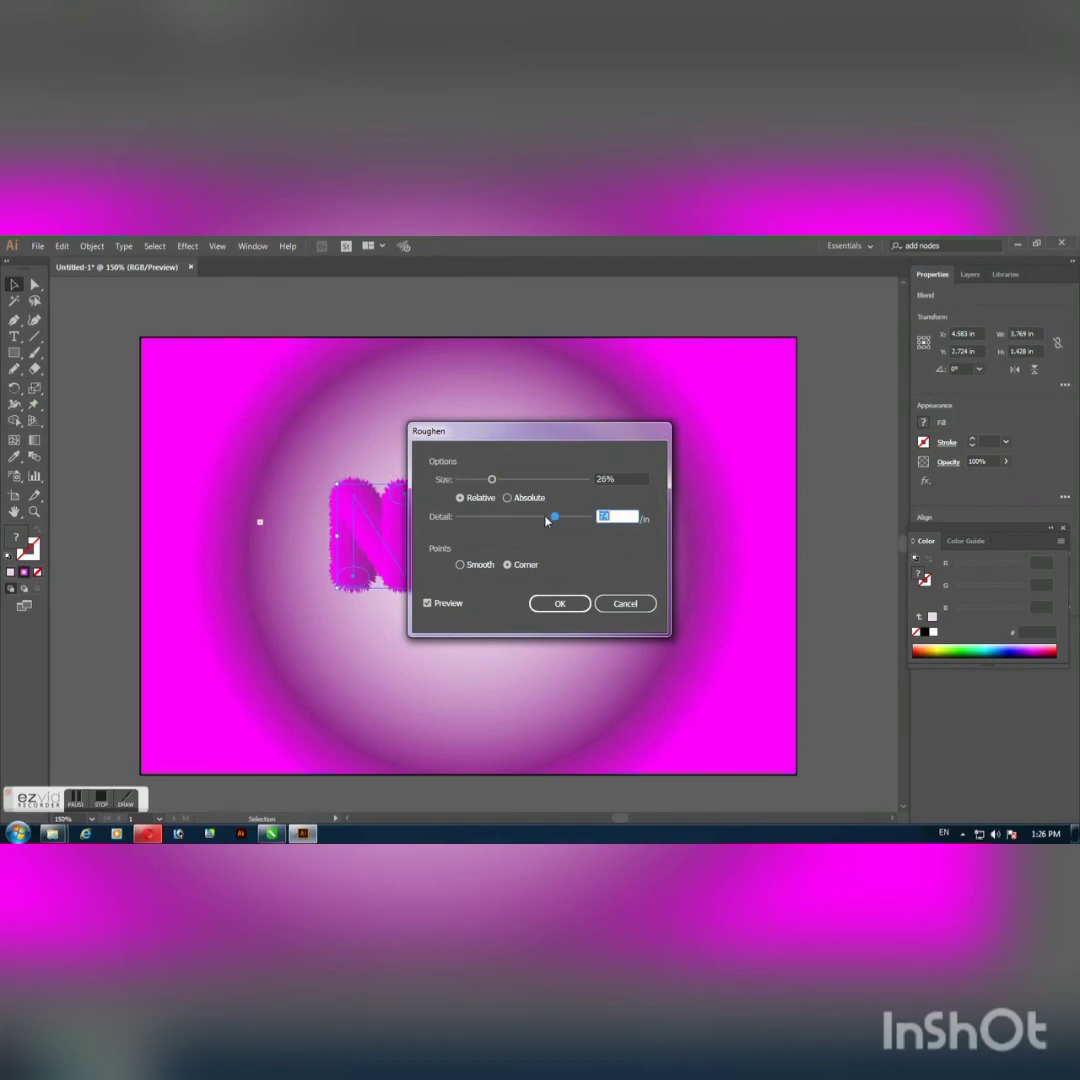
{"action": "left_click_drag", "start_coordinate": [545, 521], "coordinate": [546, 521]}
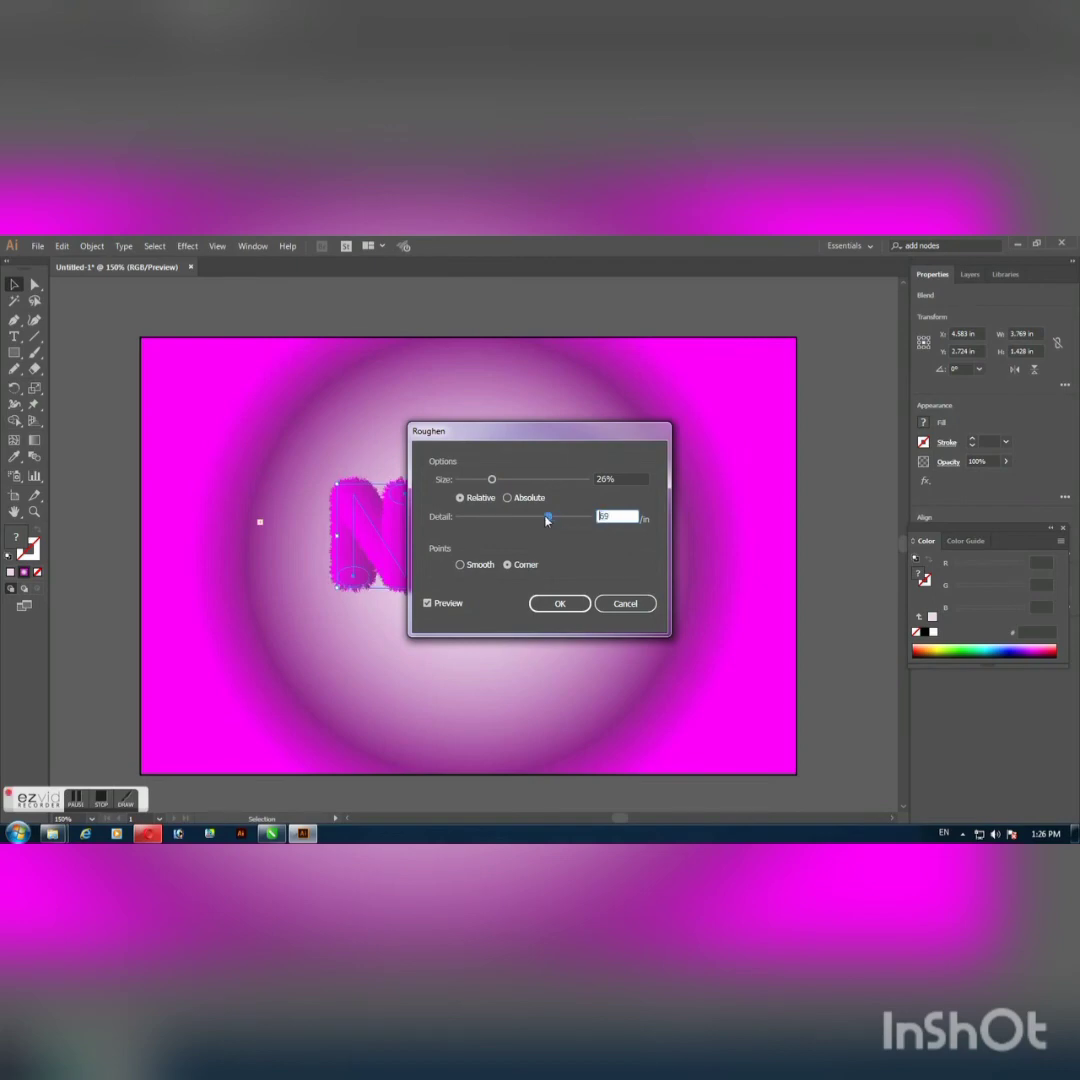
{"action": "left_click", "coordinate": [483, 481]}
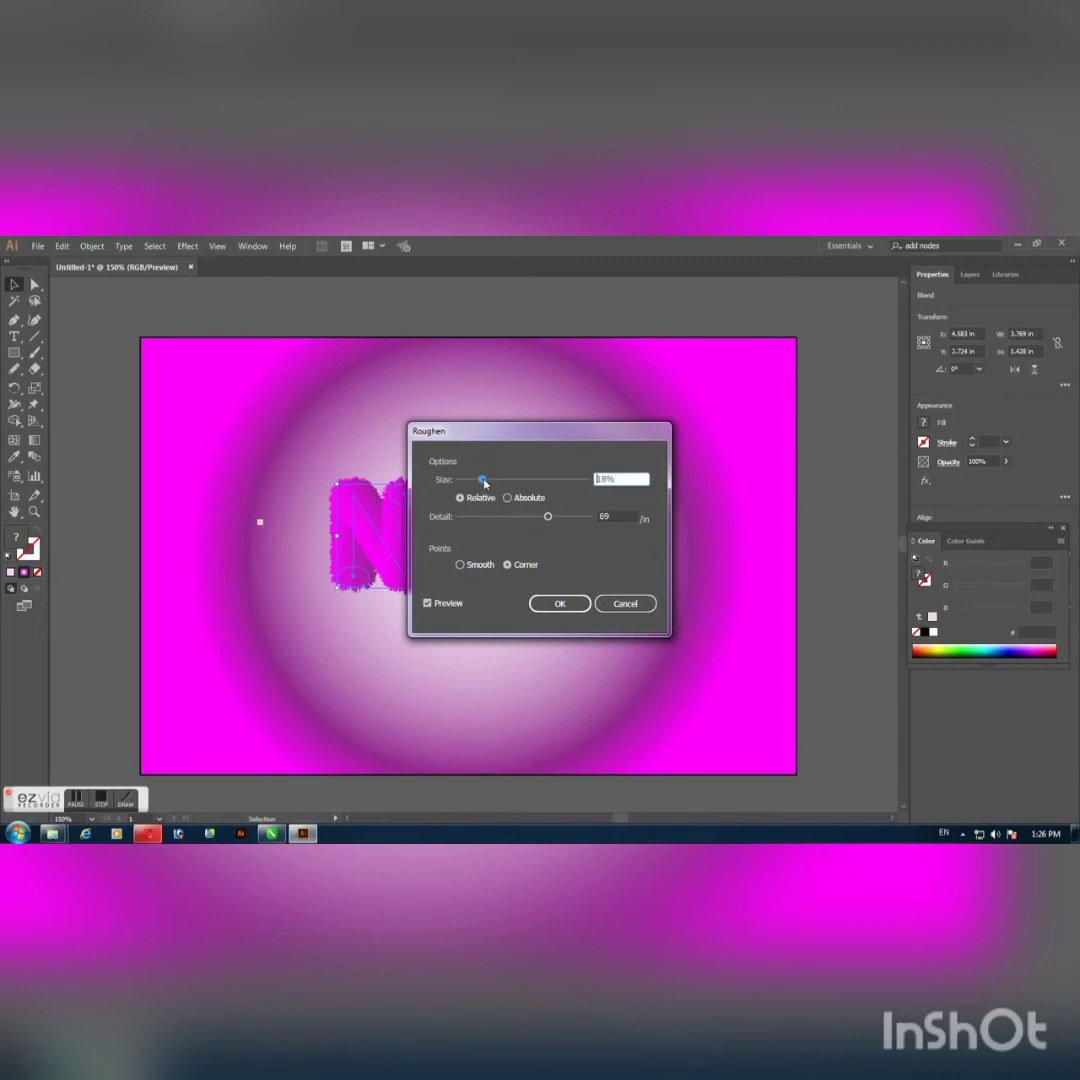
{"action": "left_click", "coordinate": [489, 481]}
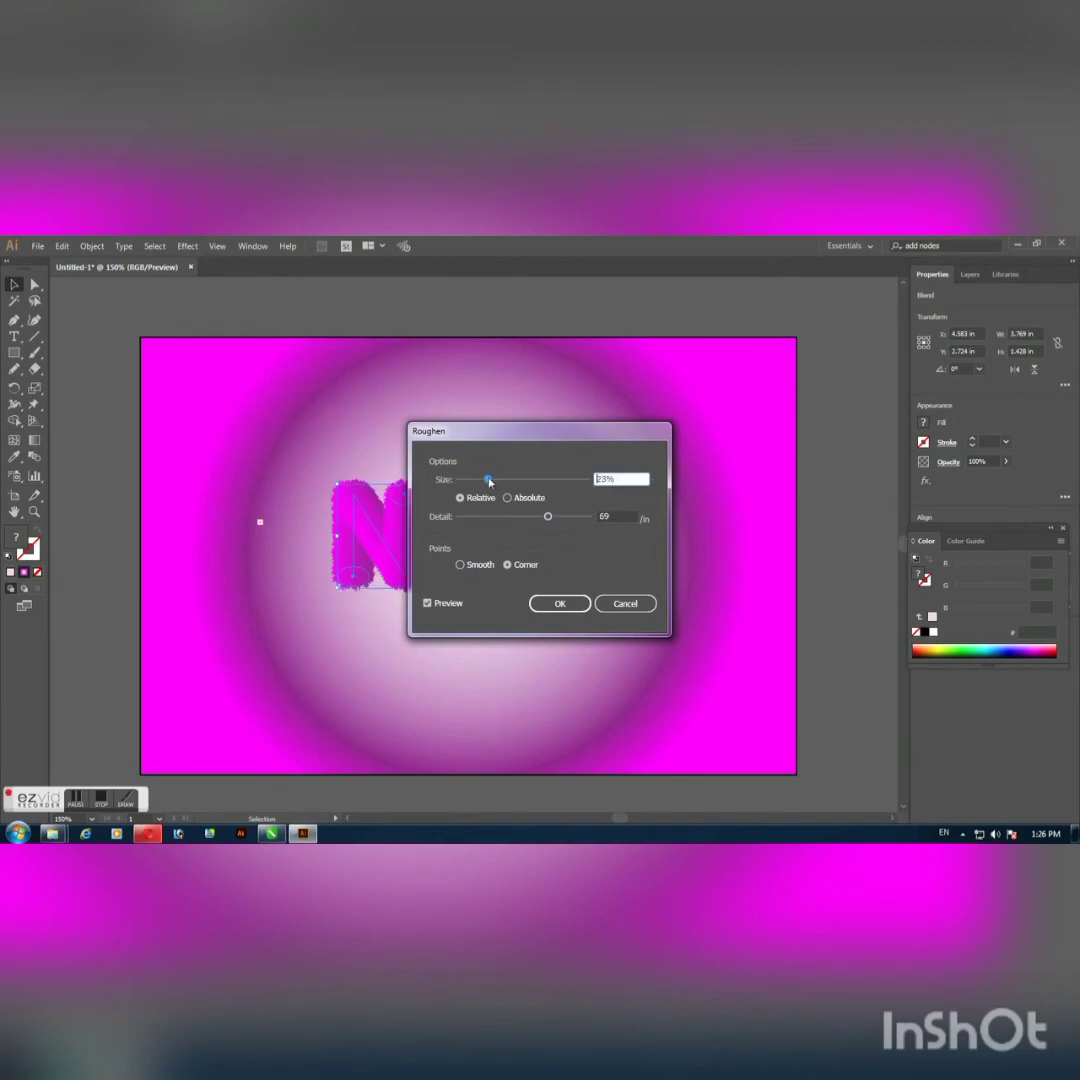
{"action": "left_click", "coordinate": [555, 605]}
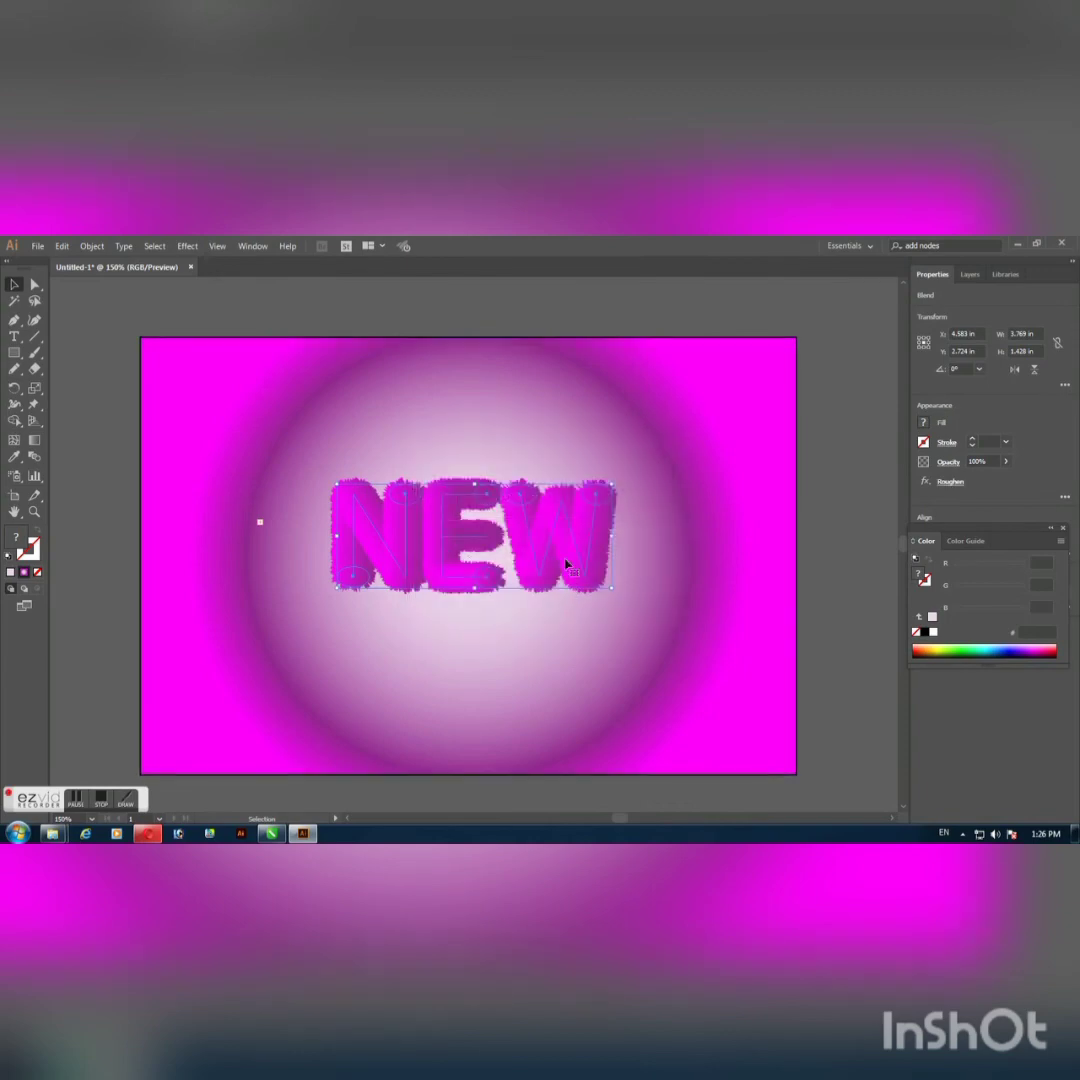
{"action": "left_click", "coordinate": [839, 518]}
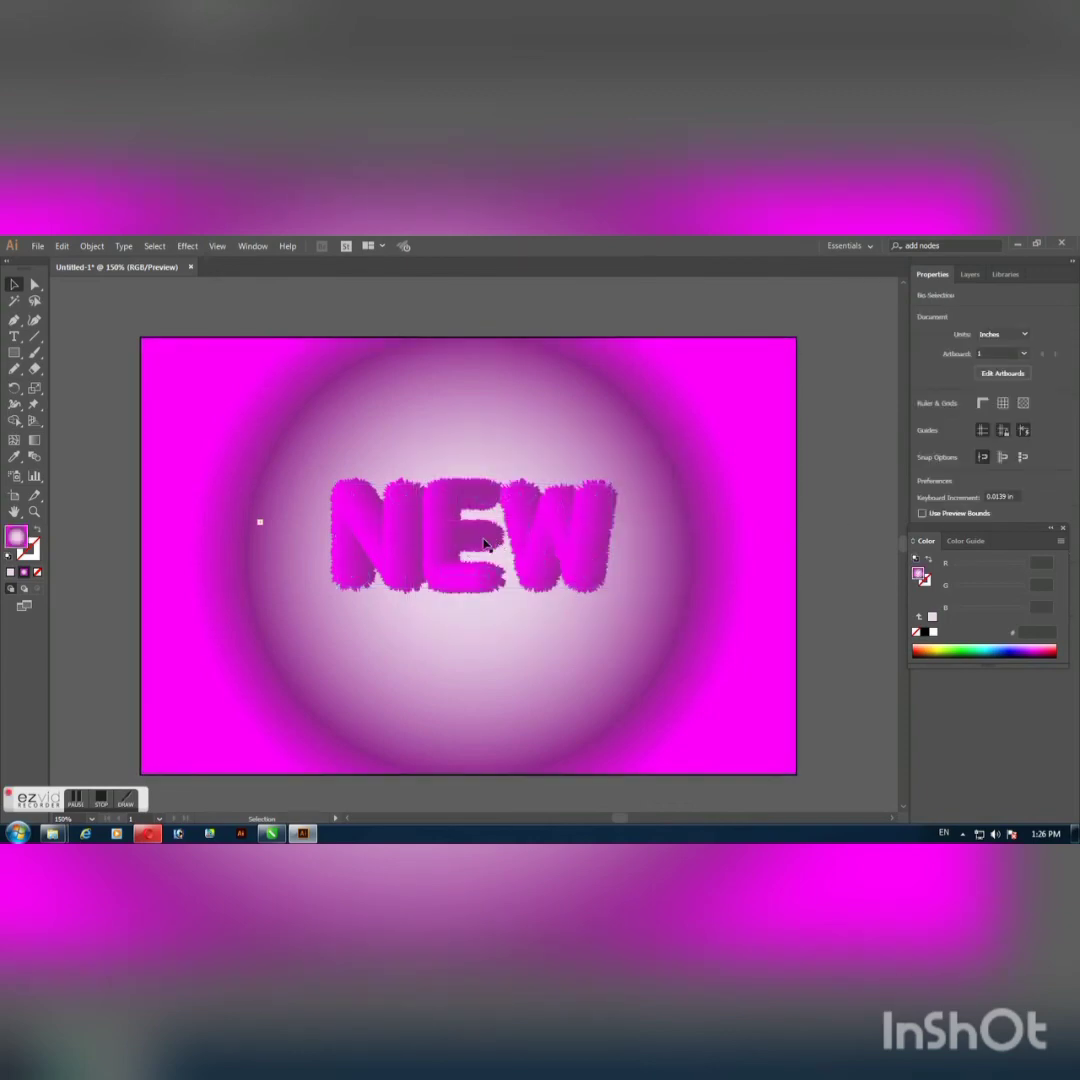
Step: Shift the letters E and W slightly to the right to even out the spacing in NEW
{"action": "left_click", "coordinate": [441, 512]}
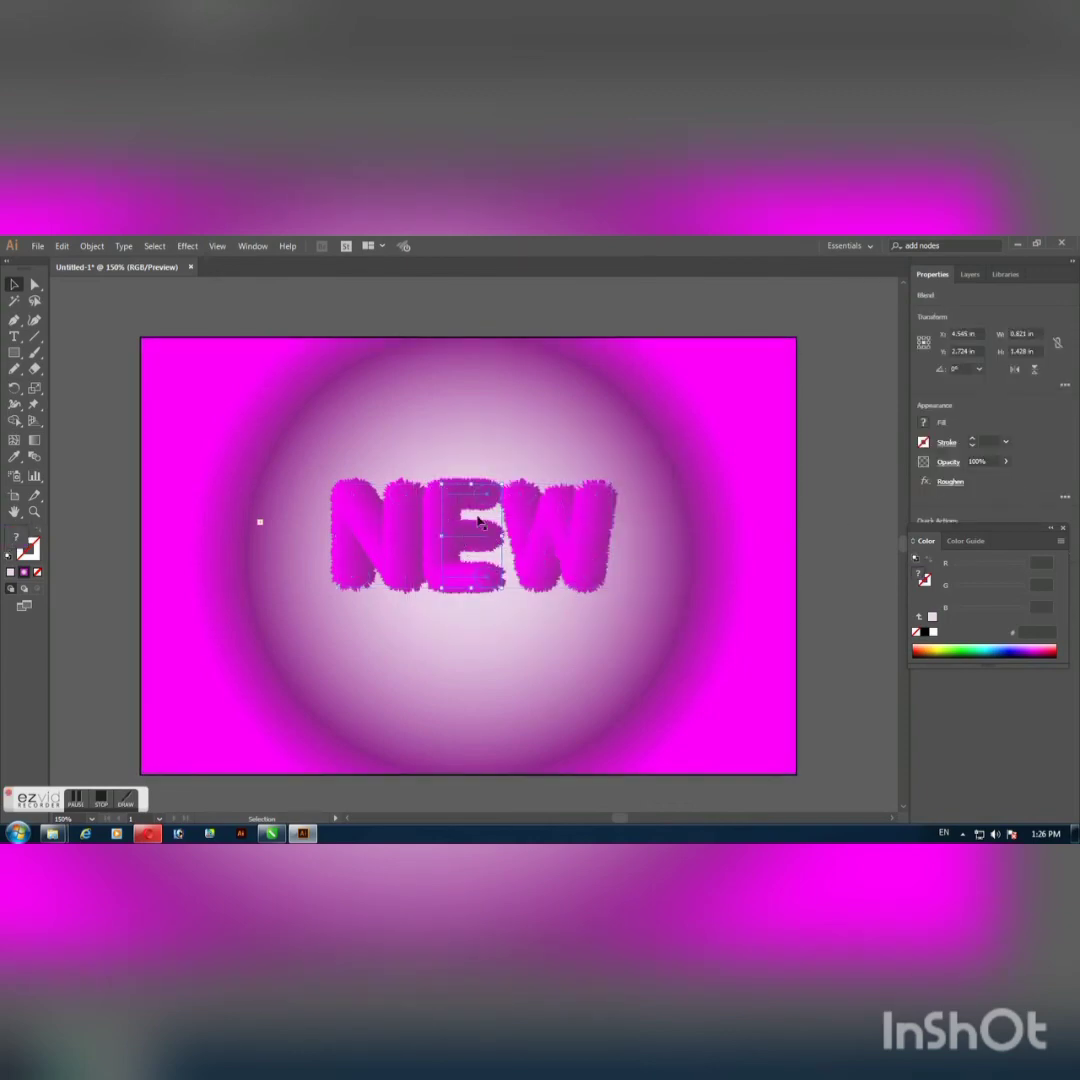
{"action": "left_click", "coordinate": [548, 537]}
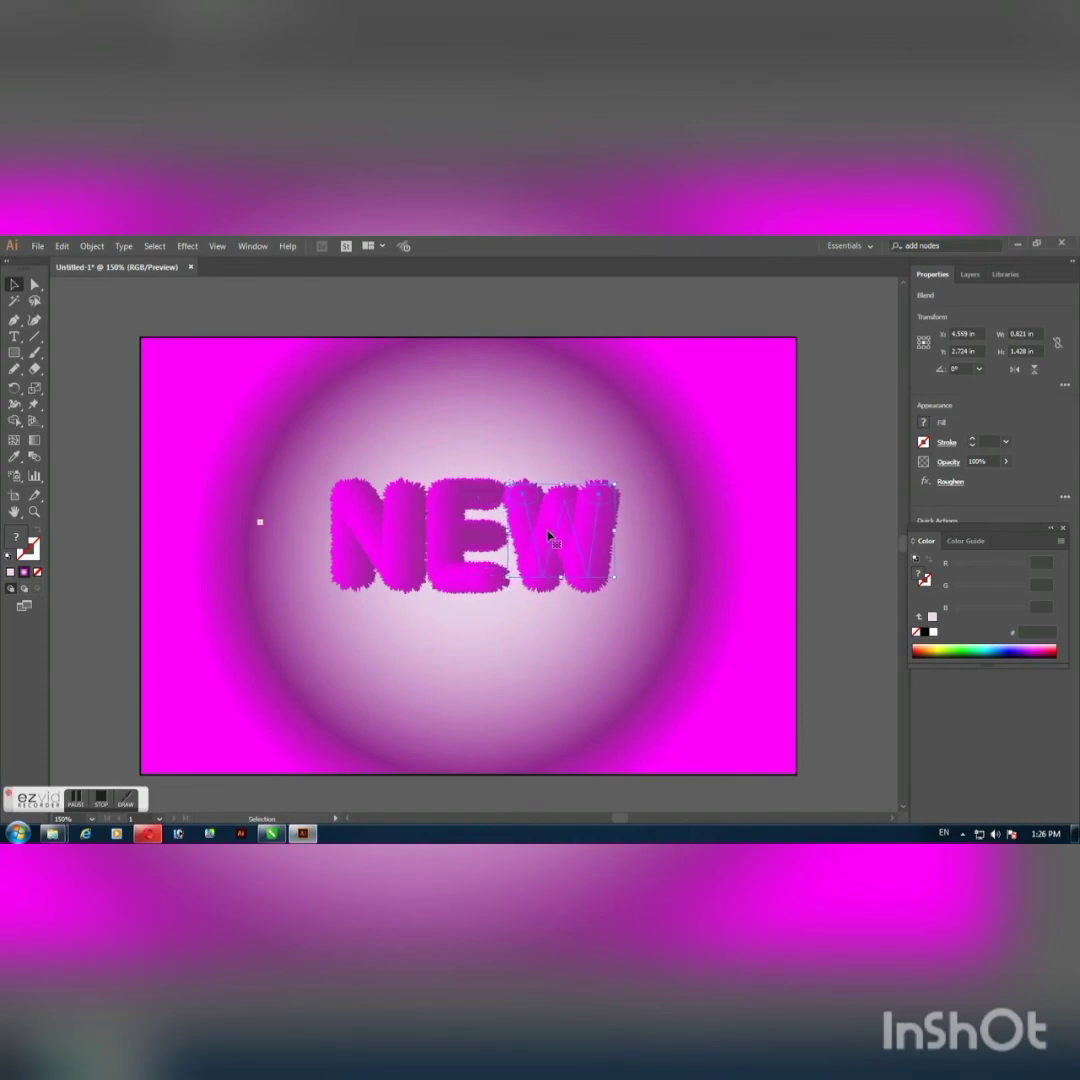
{"action": "left_click", "coordinate": [476, 540]}
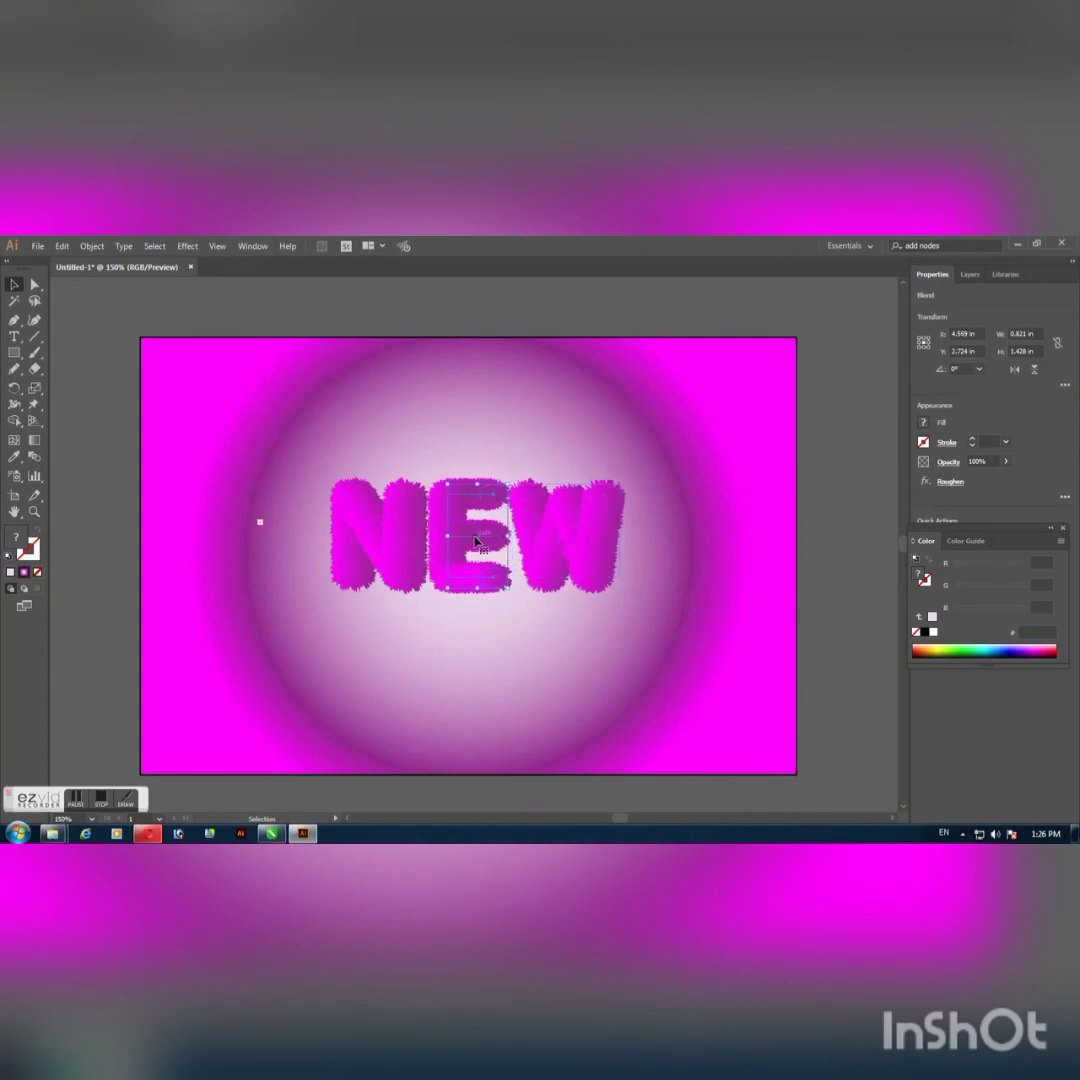
{"action": "left_click", "coordinate": [870, 528]}
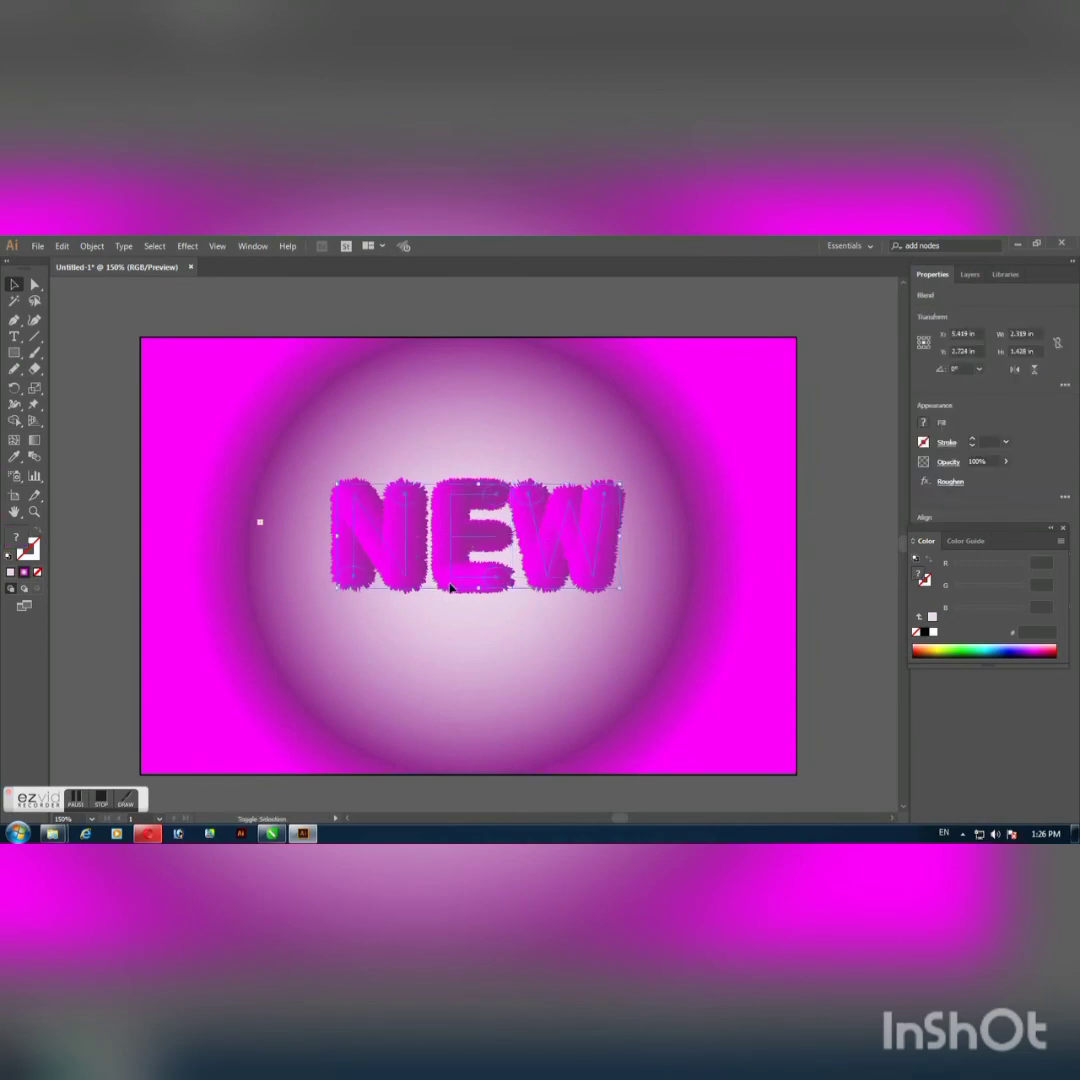
Step: Enlarge the three NEW letter blends together to about 4.48 in wide and 1.67 in high, and deselect them
{"action": "left_click", "coordinate": [406, 528]}
{"action": "left_click_drag", "start_coordinate": [477, 588], "coordinate": [506, 587]}
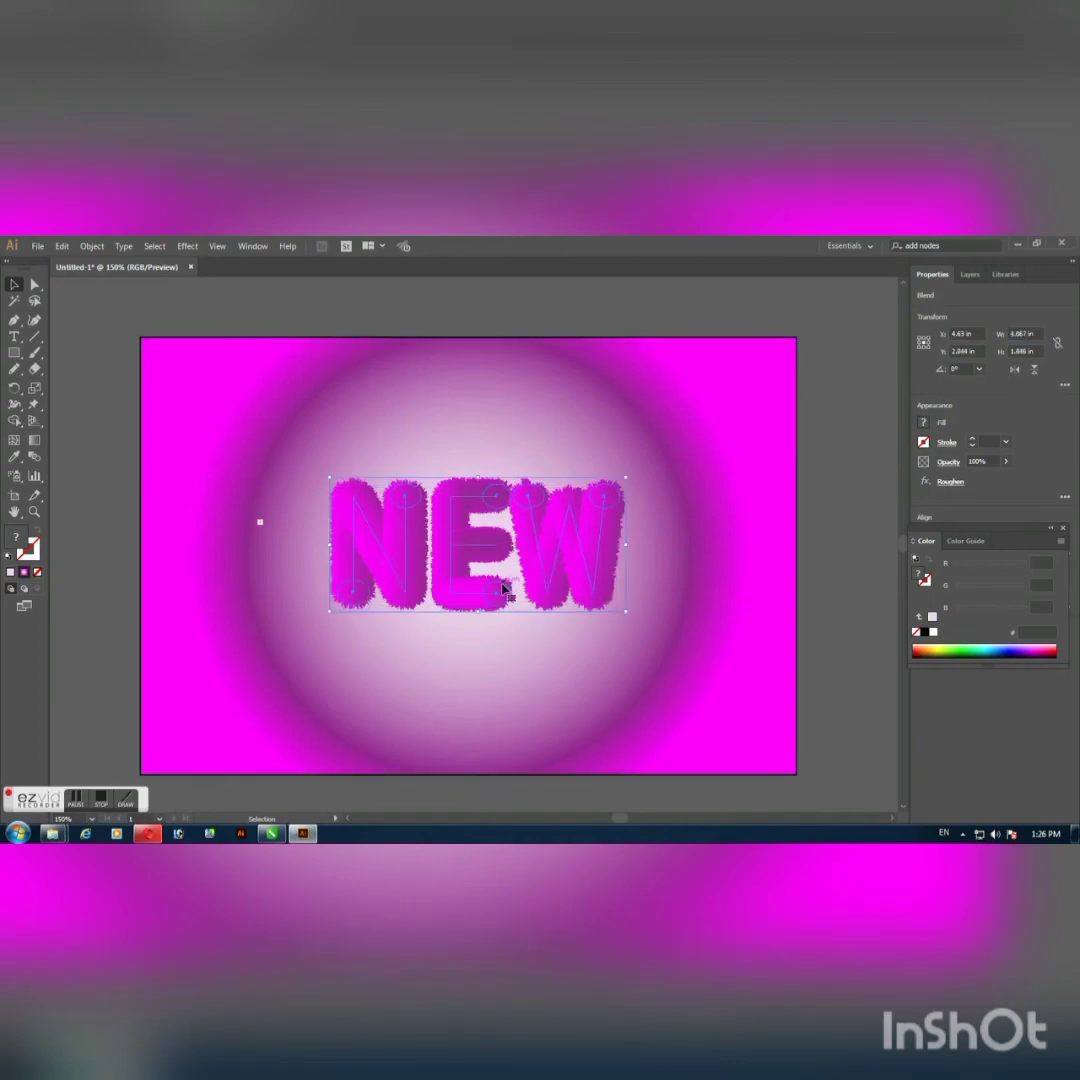
{"action": "left_click_drag", "start_coordinate": [628, 546], "coordinate": [660, 552]}
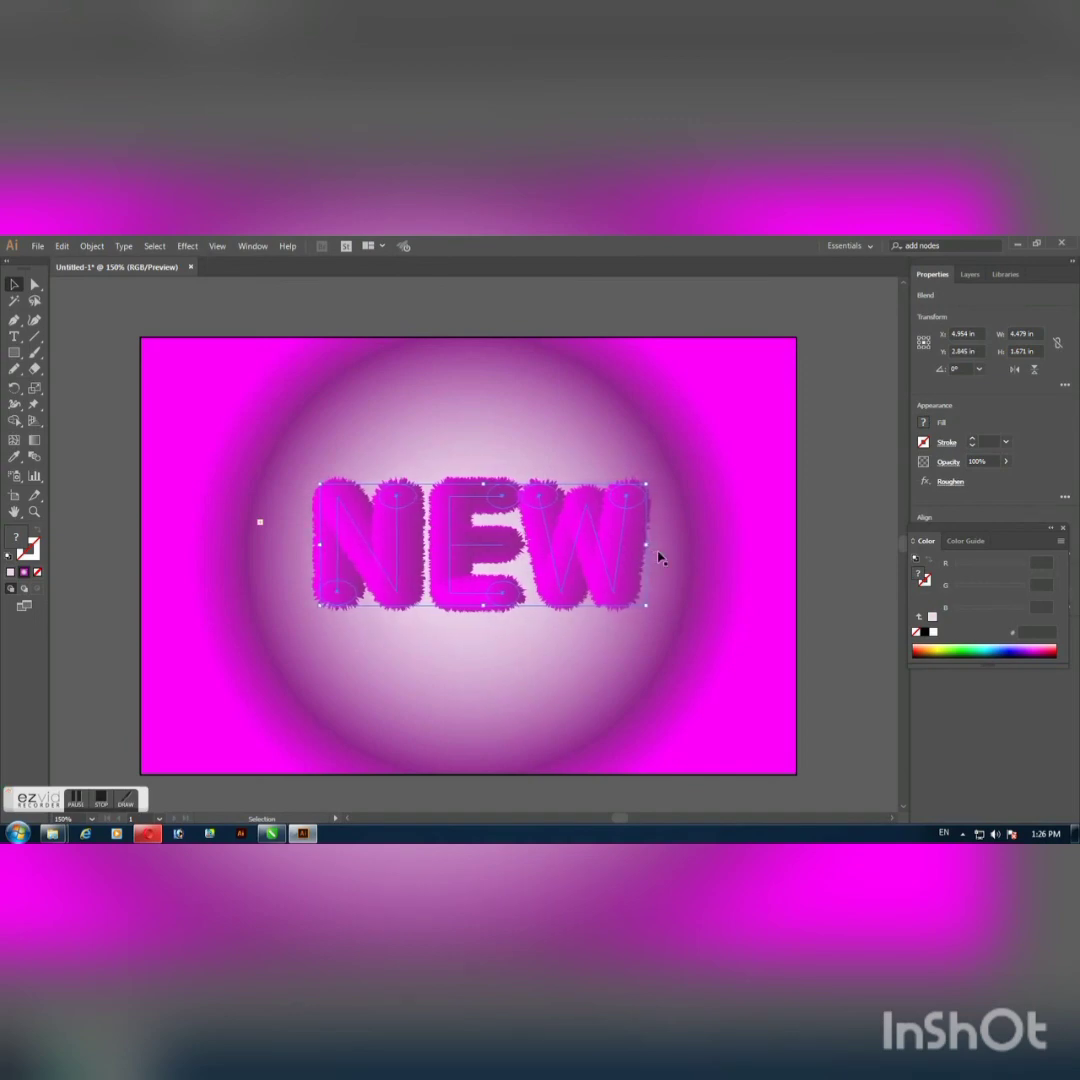
{"action": "left_click", "coordinate": [833, 509]}
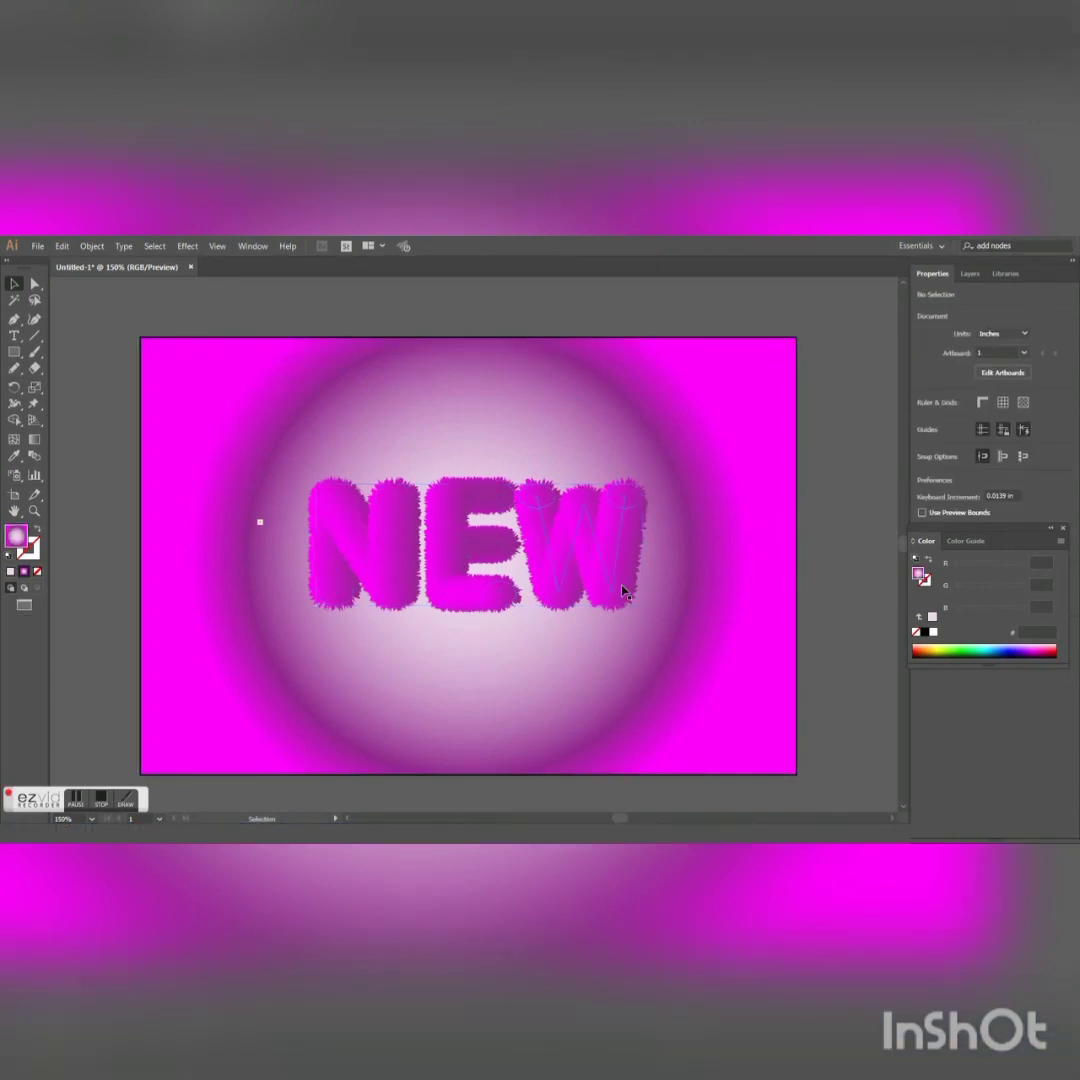
Step: Preview the artwork full screen, and widen the gaps between the letters by moving W and E slightly to the right
{"action": "key", "text": "f"}
{"action": "key", "text": "f"}
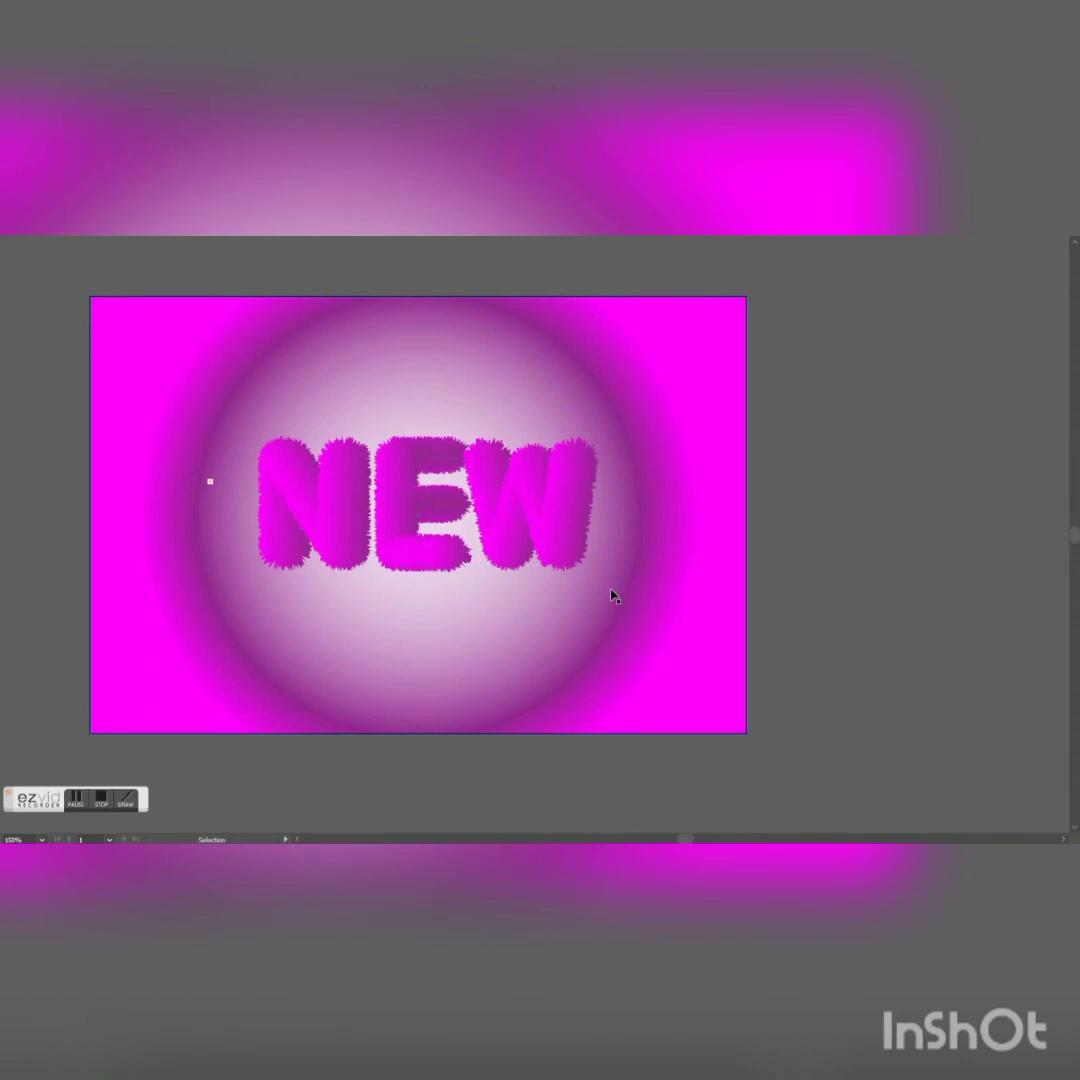
{"action": "key", "text": "f"}
{"action": "left_click", "coordinate": [536, 568]}
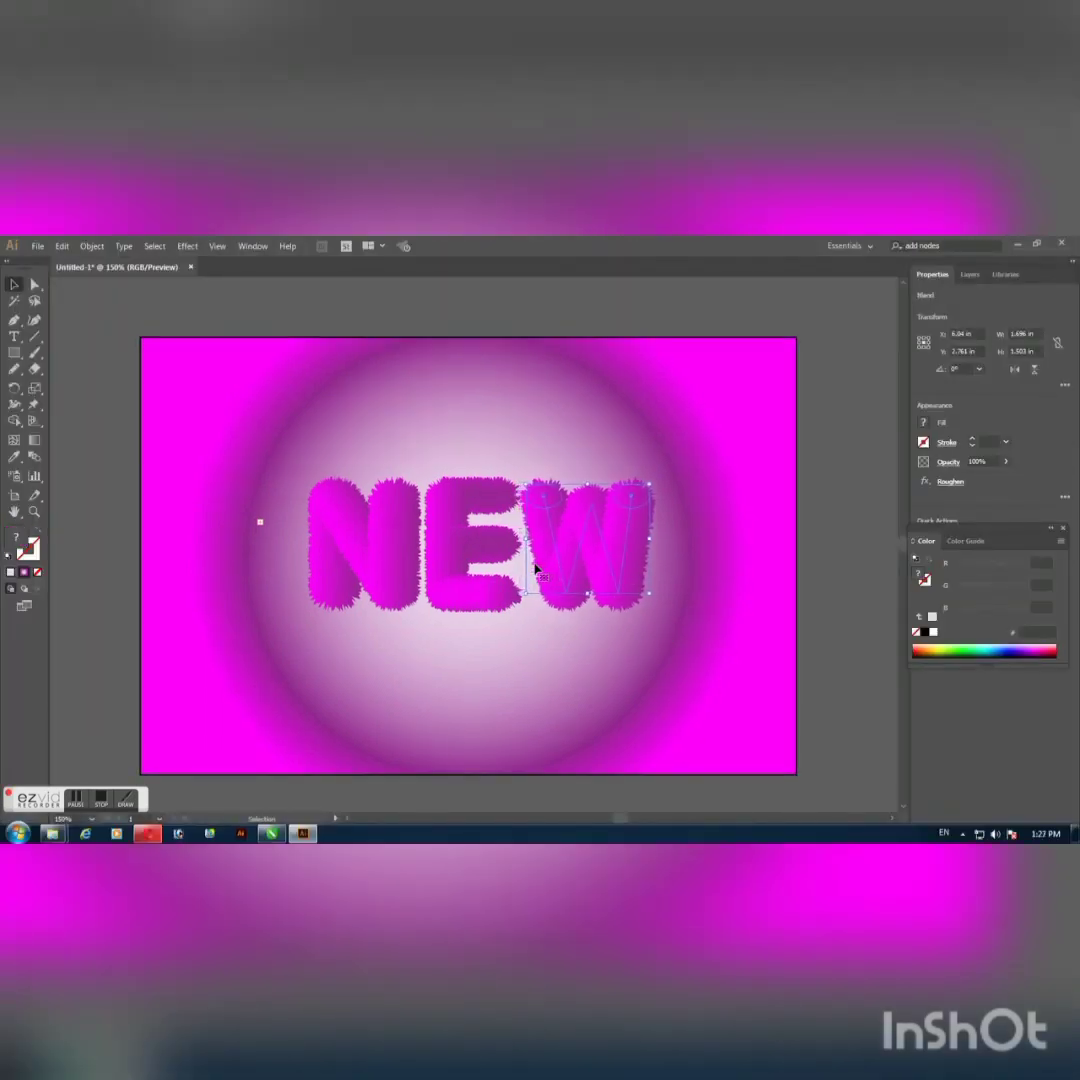
{"action": "left_click_drag", "start_coordinate": [536, 568], "coordinate": [546, 569]}
{"action": "left_click", "coordinate": [494, 546]}
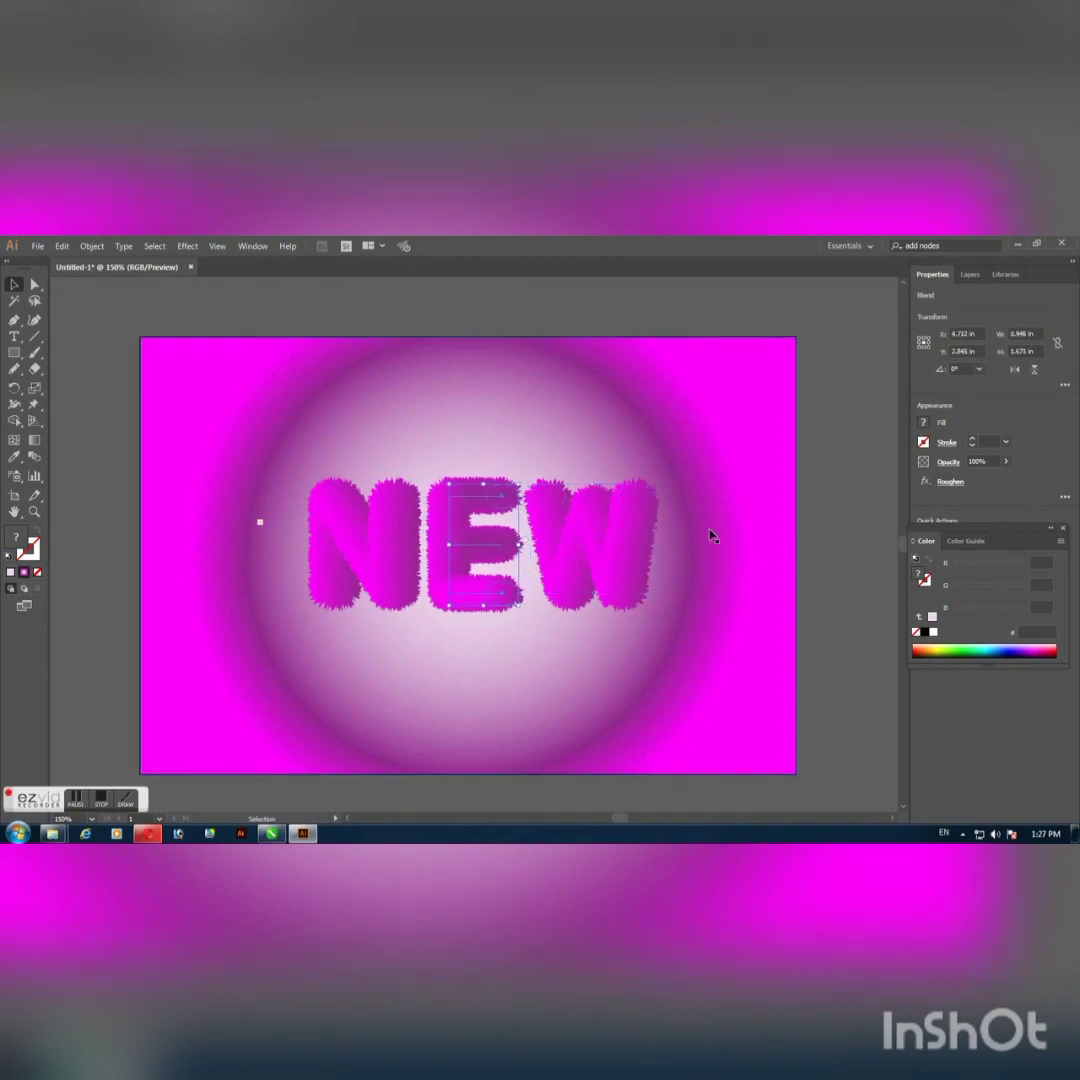
{"action": "left_click", "coordinate": [827, 526]}
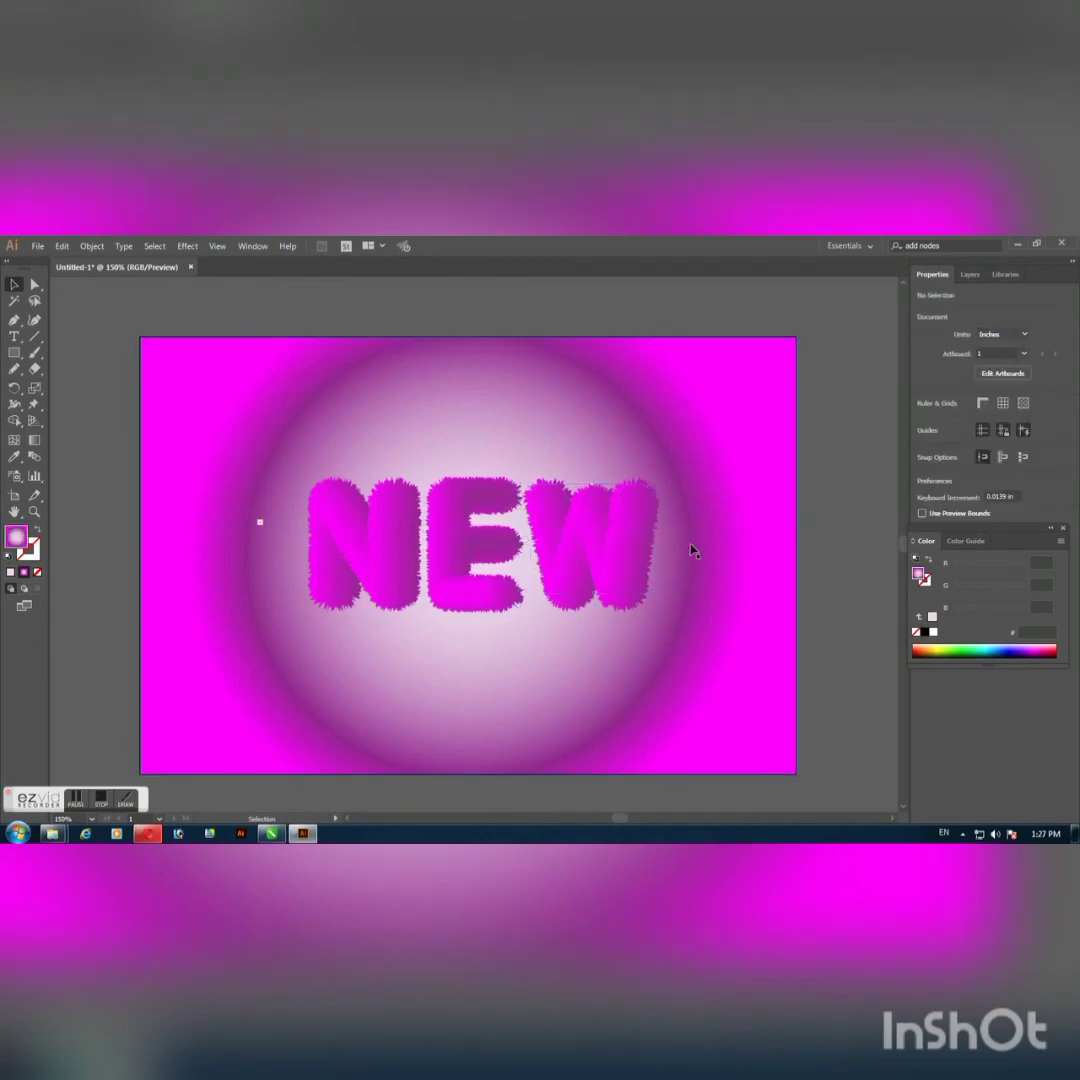
Step: Try several swatches on the middle stop of the background's radial gradient, settle on light blue, and remove the rectangle's stroke
{"action": "left_click", "coordinate": [733, 569]}
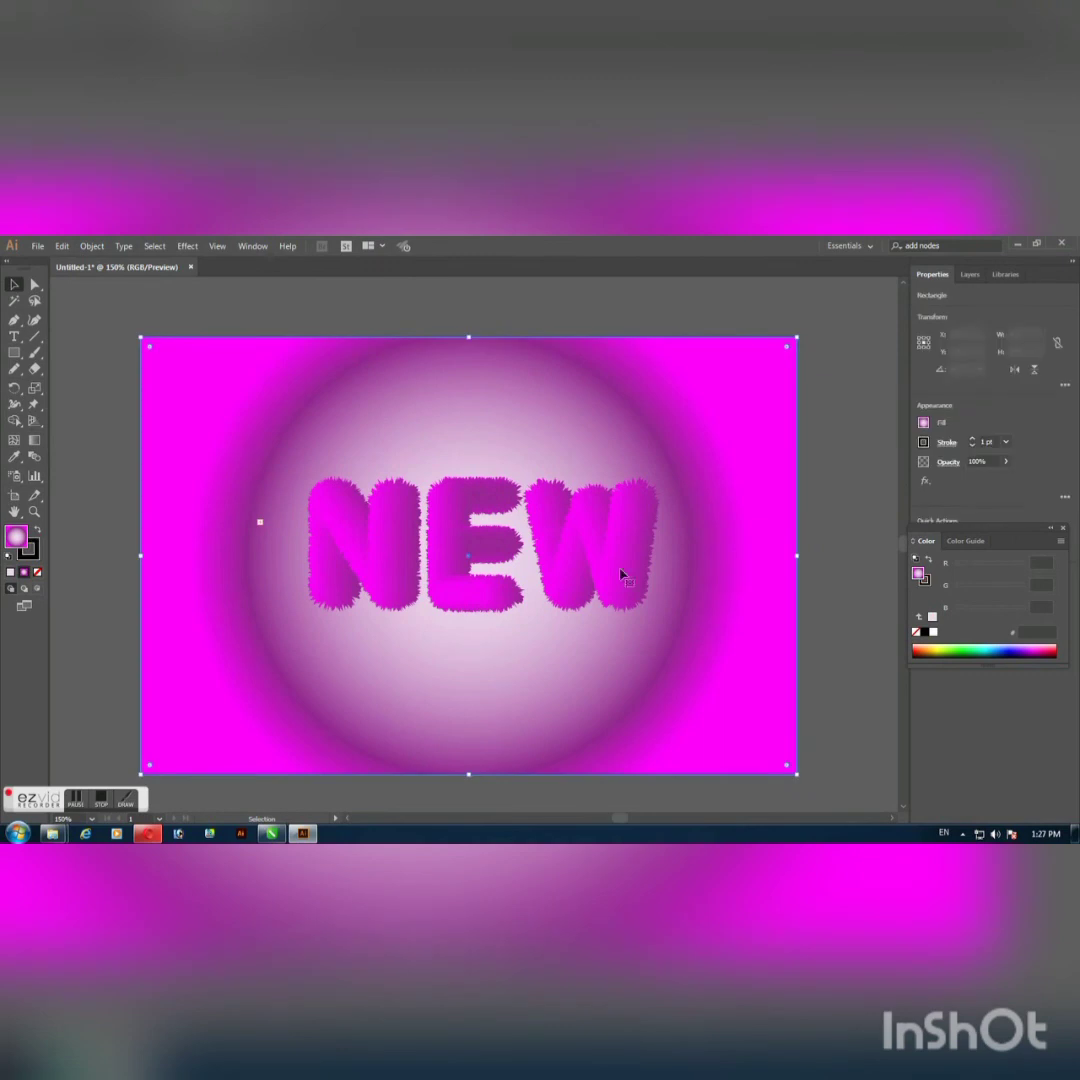
{"action": "left_click", "coordinate": [35, 440]}
{"action": "double_click", "coordinate": [690, 560]}
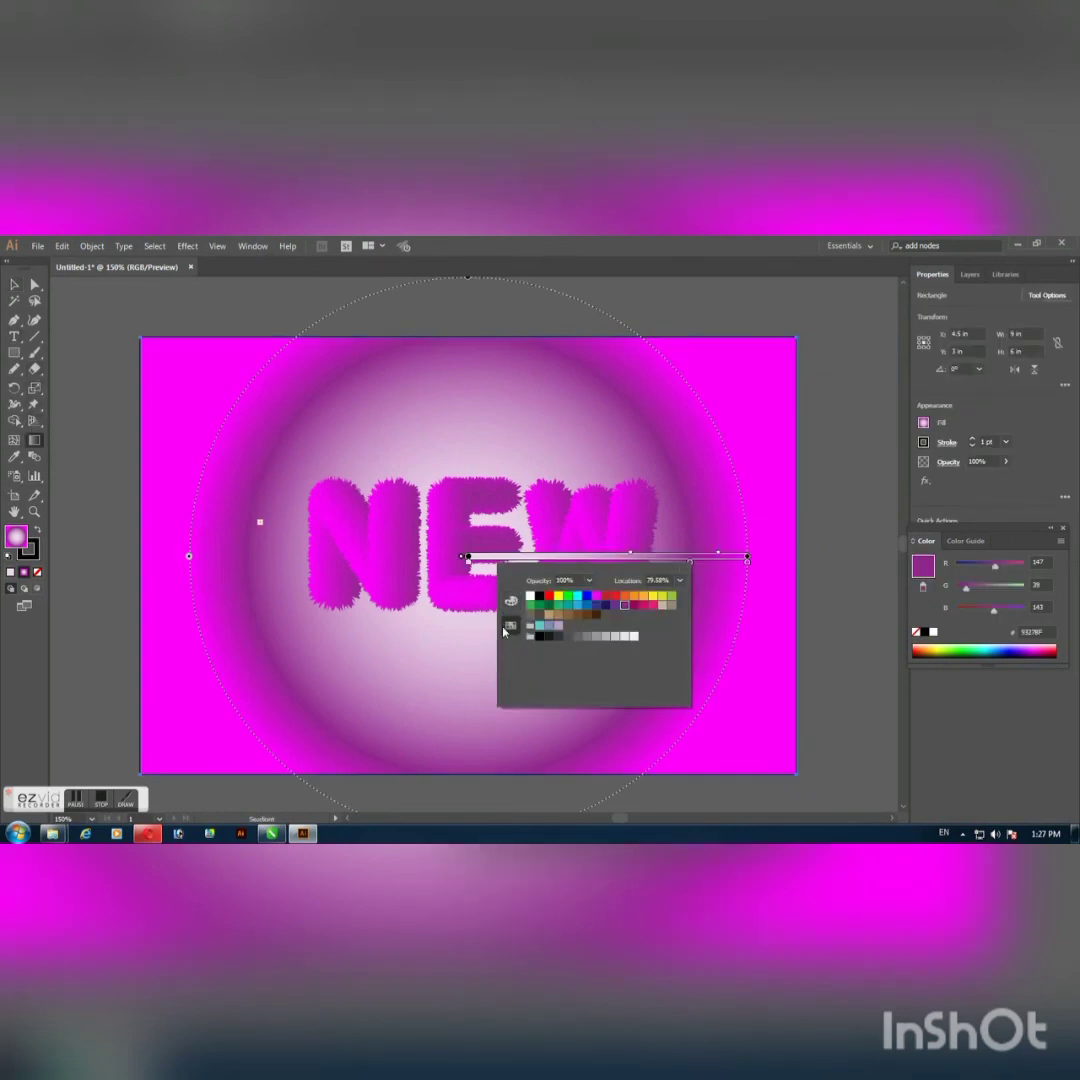
{"action": "left_click", "coordinate": [634, 607]}
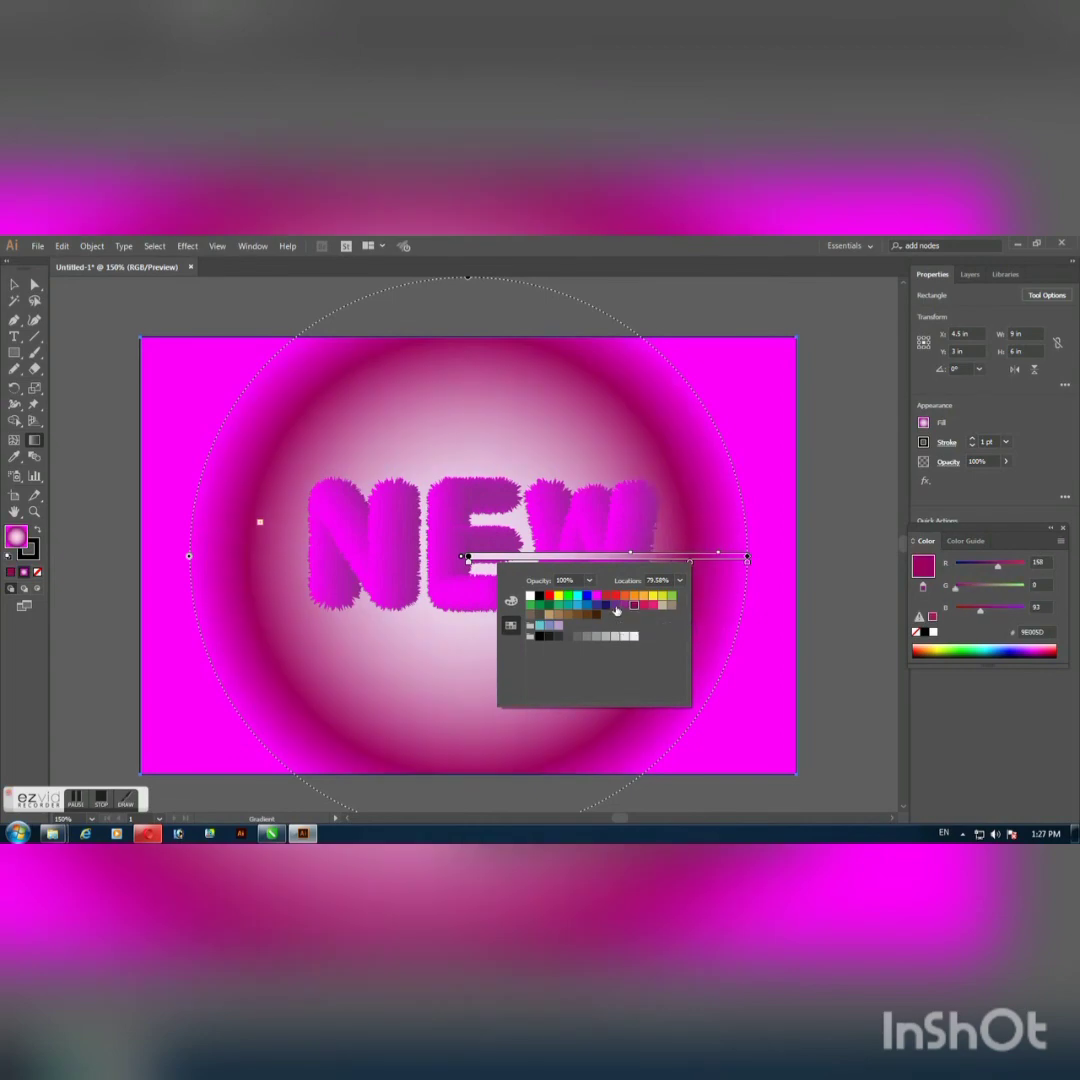
{"action": "left_click", "coordinate": [616, 606]}
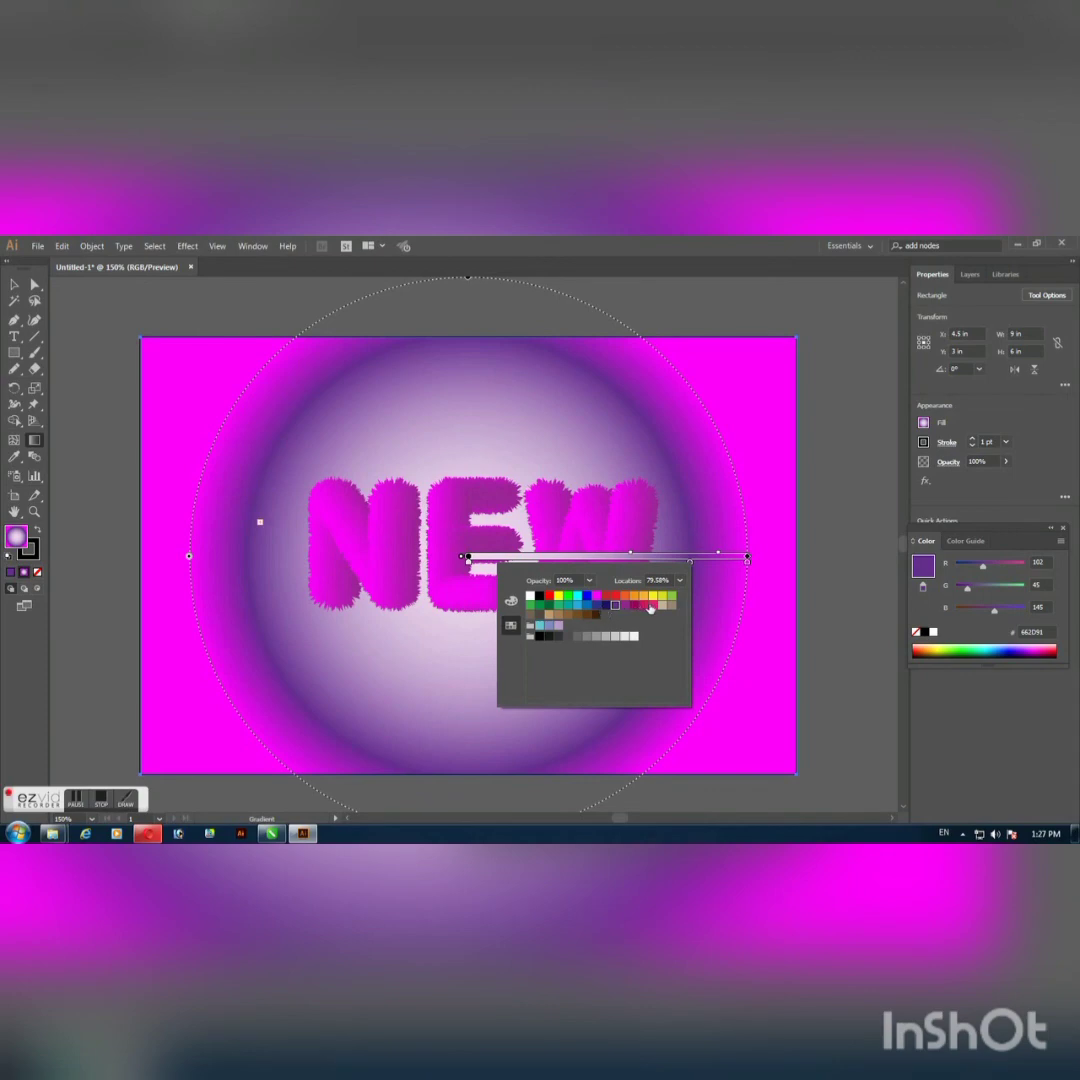
{"action": "left_click", "coordinate": [650, 608]}
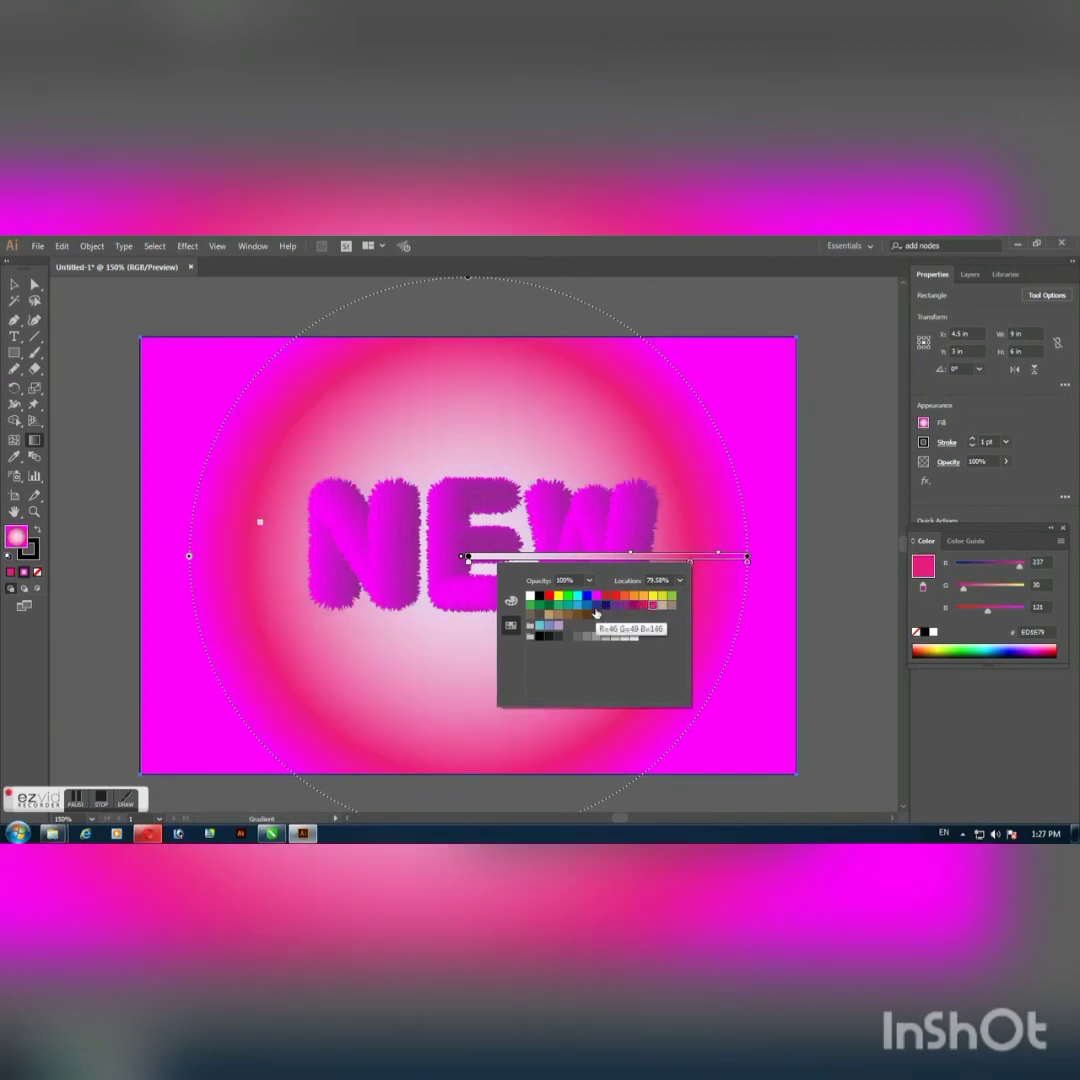
{"action": "left_click", "coordinate": [596, 607]}
{"action": "left_click", "coordinate": [605, 606]}
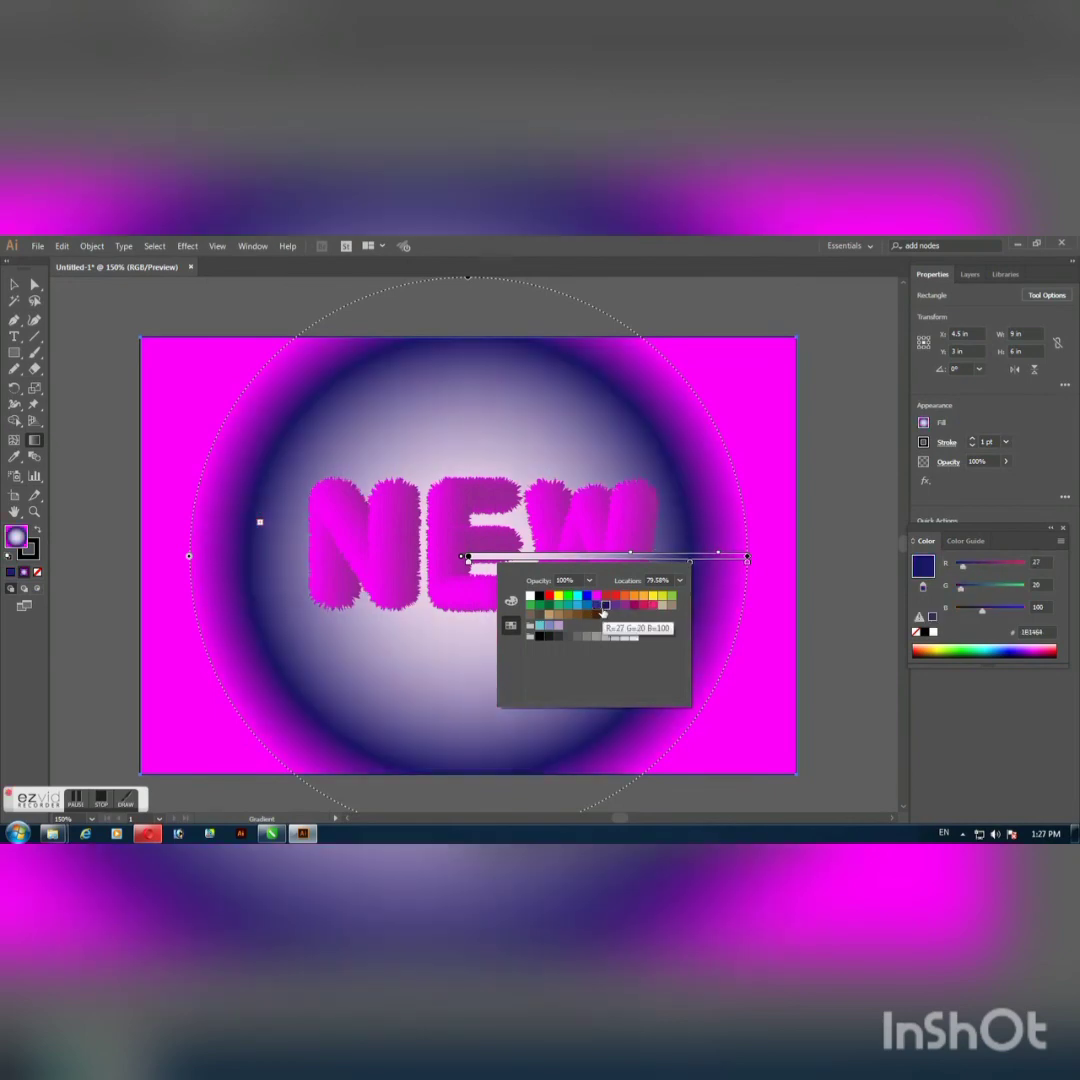
{"action": "left_click", "coordinate": [576, 607]}
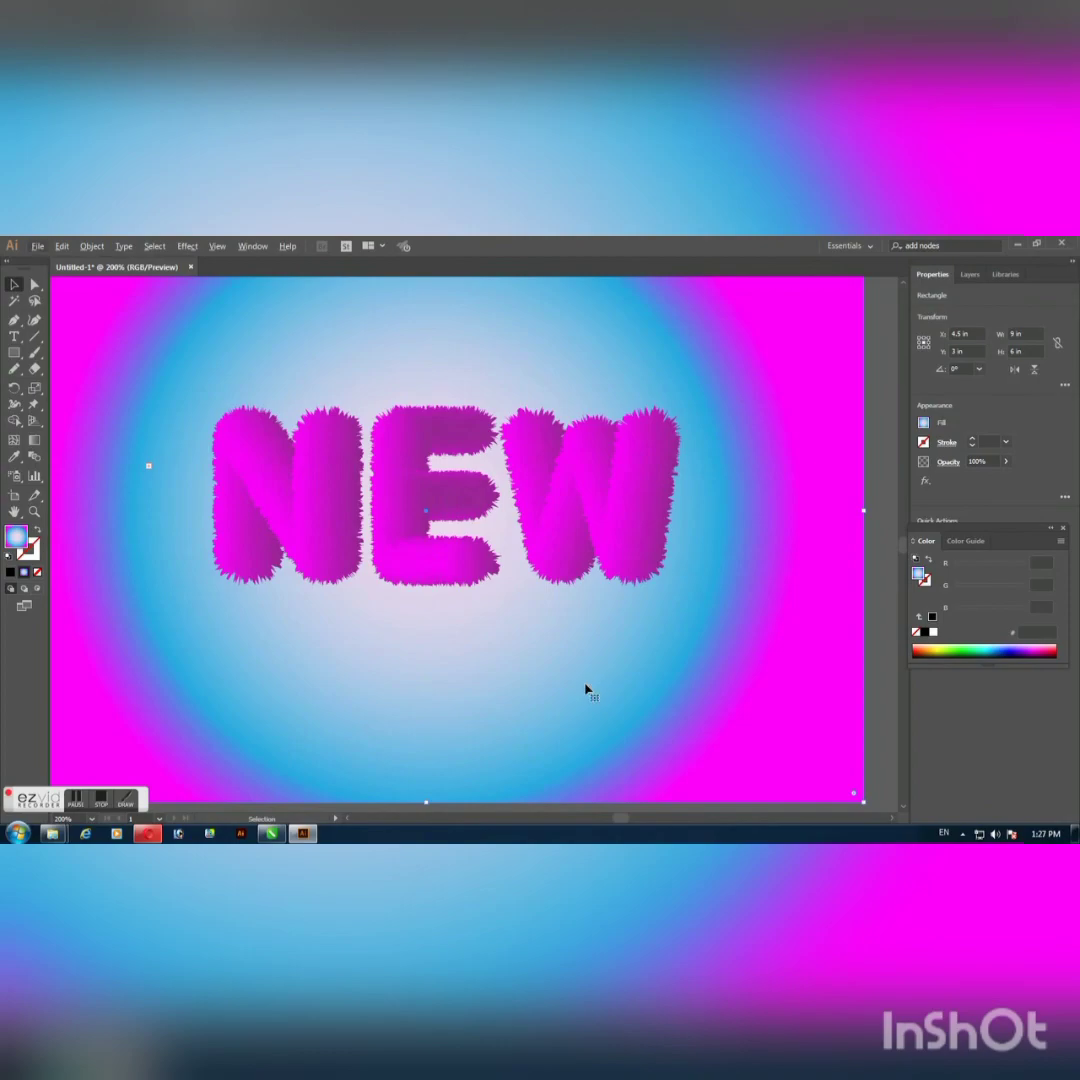
Step: Examine the furry edges of the NEW lettering up close in full-screen mode with nothing selected
{"action": "key", "text": "f"}
{"action": "key", "text": "f"}
{"action": "key", "text": "ctrl+equal"}
{"action": "key", "text": "ctrl+equal"}
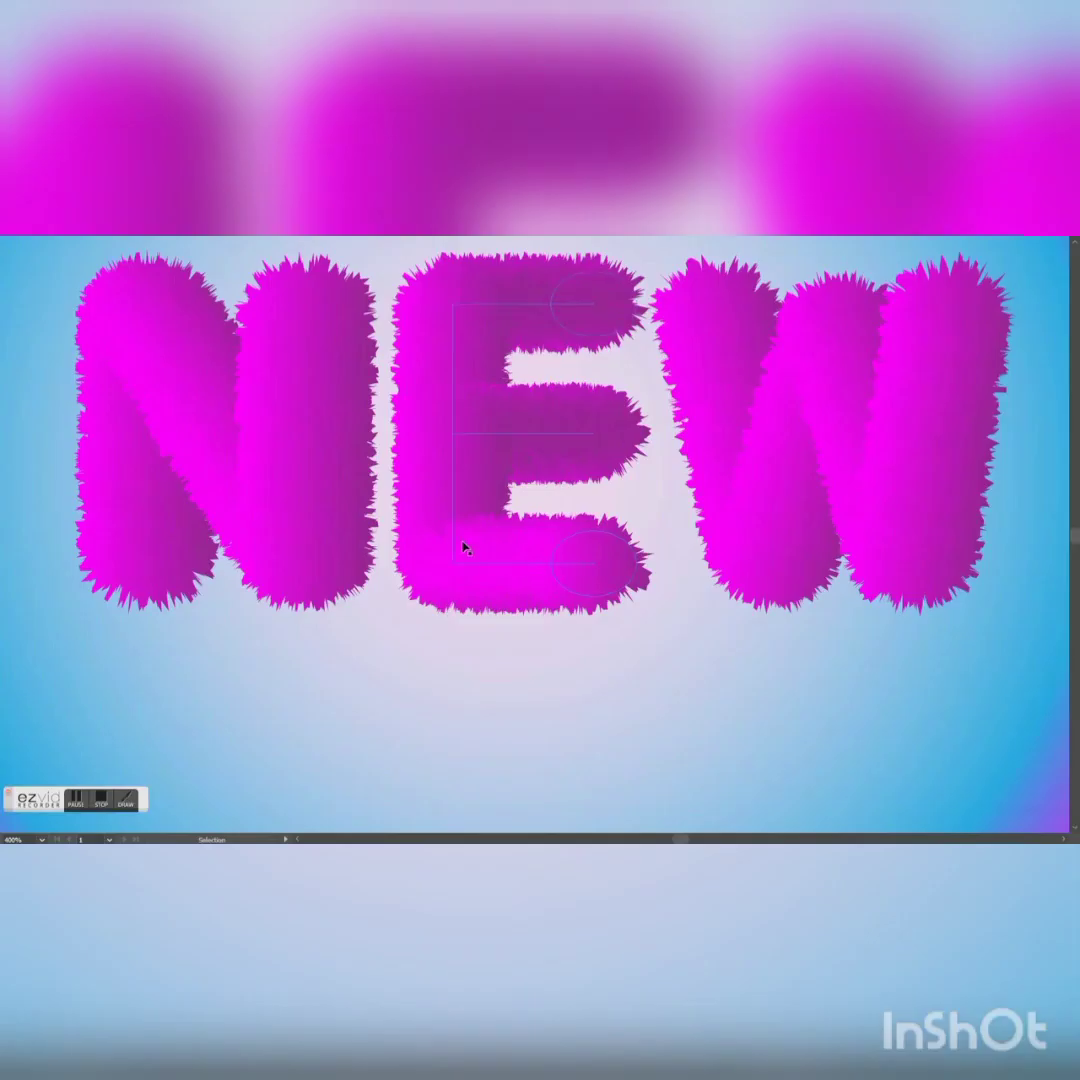
{"action": "left_click_drag", "start_coordinate": [410, 518], "coordinate": [370, 583]}
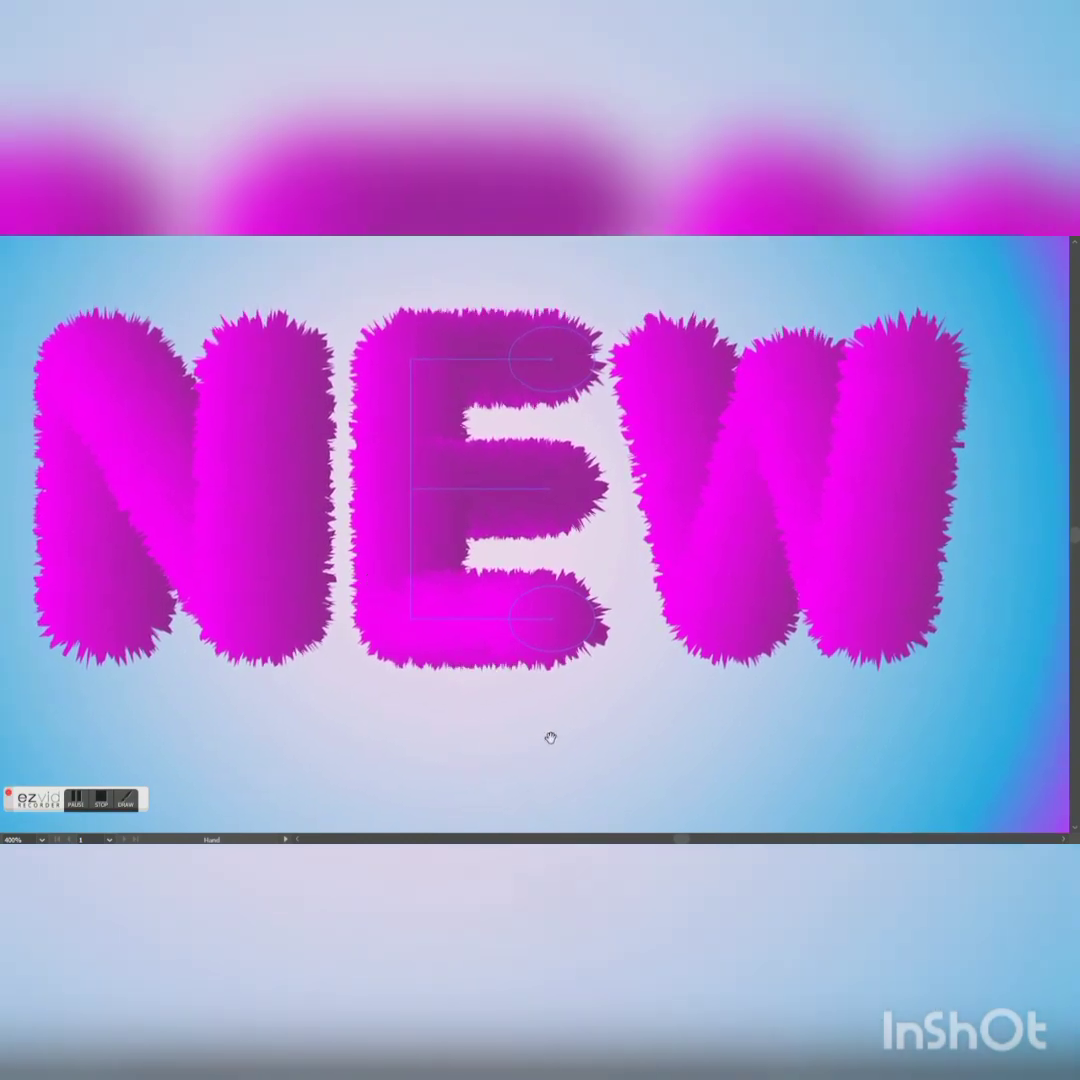
{"action": "key", "text": "v"}
{"action": "left_click", "coordinate": [642, 713]}
{"action": "scroll", "coordinate": [722, 716], "scroll_direction": "up", "scroll_amount": 2}
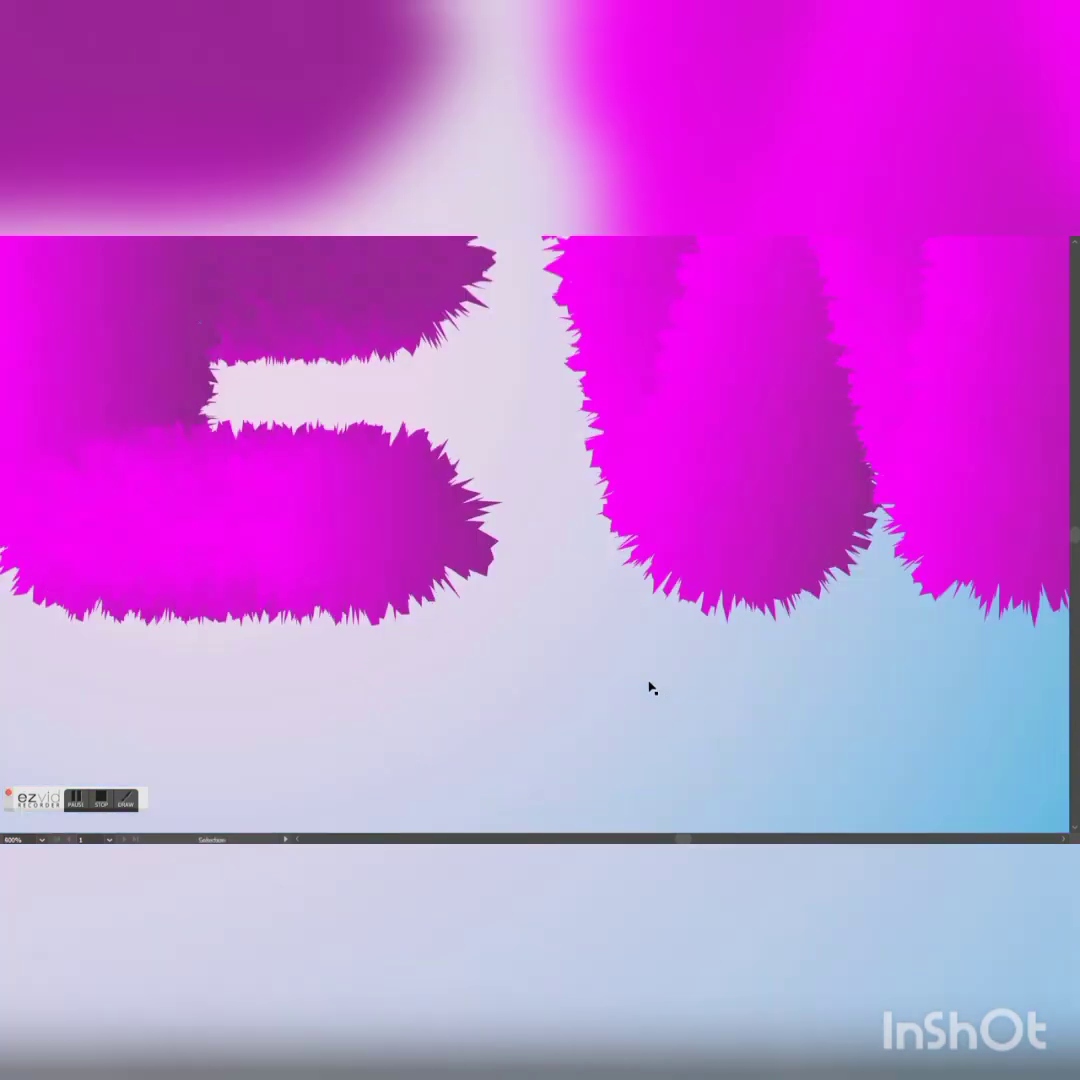